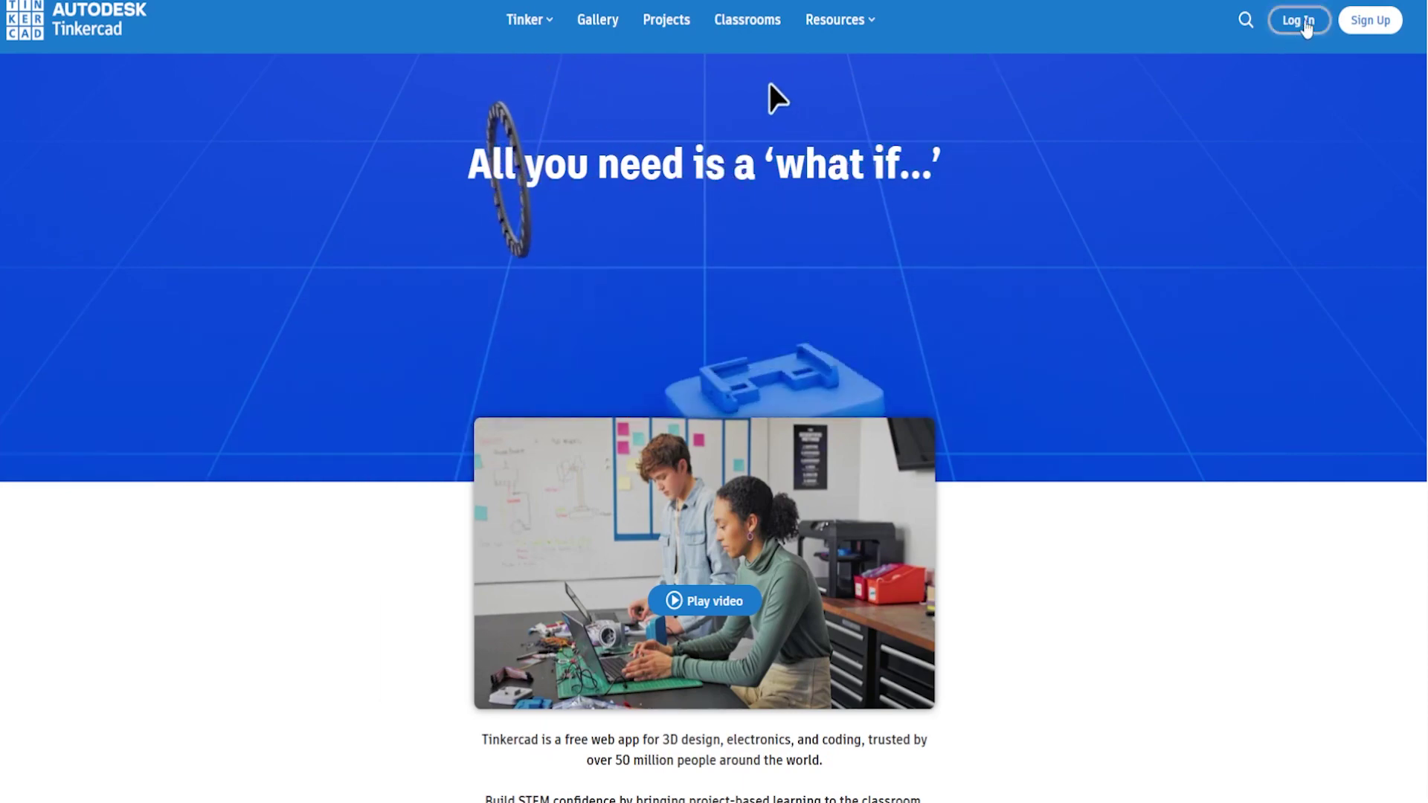
Step: Log in to Tinkercad with a personal account through Google sign-in
left_click(1300, 22)
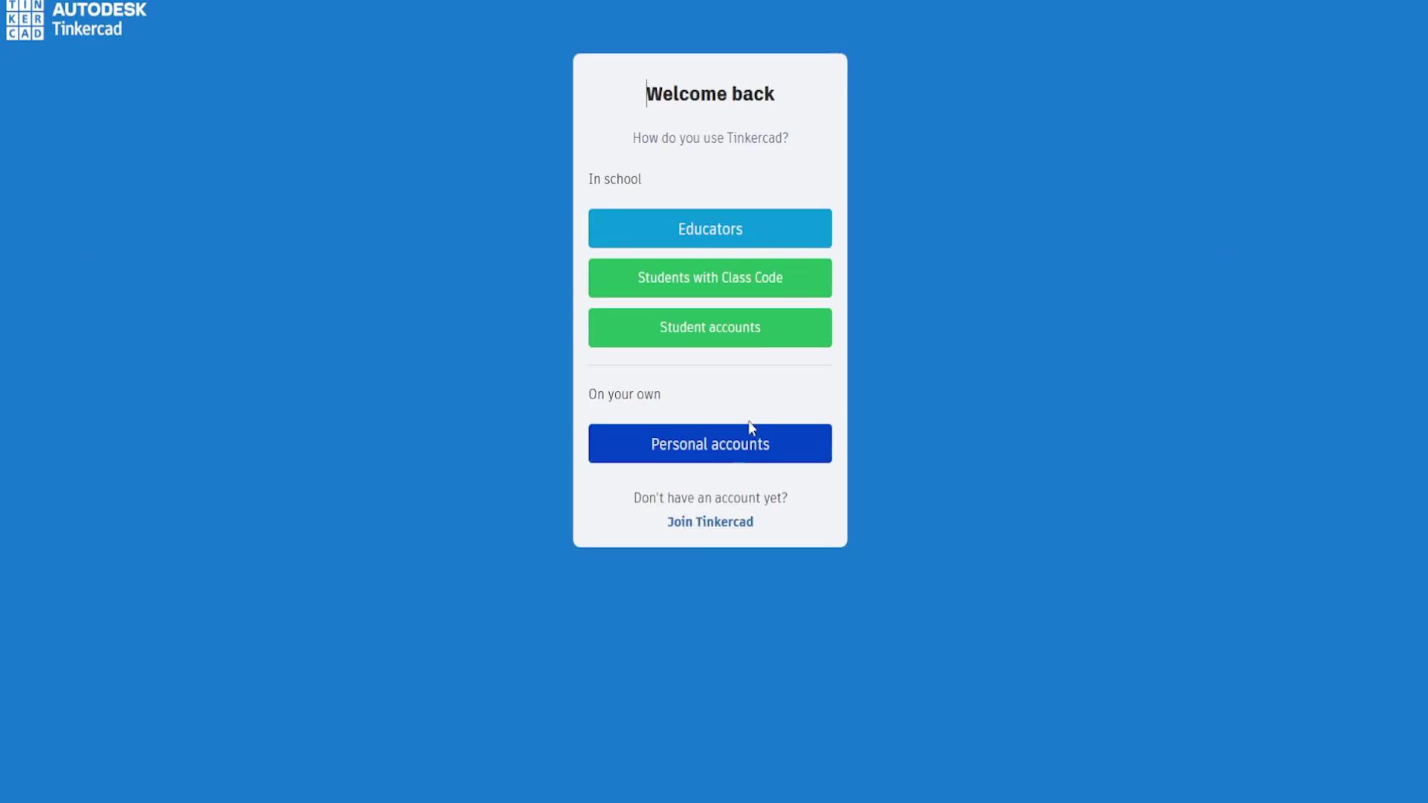
left_click(737, 453)
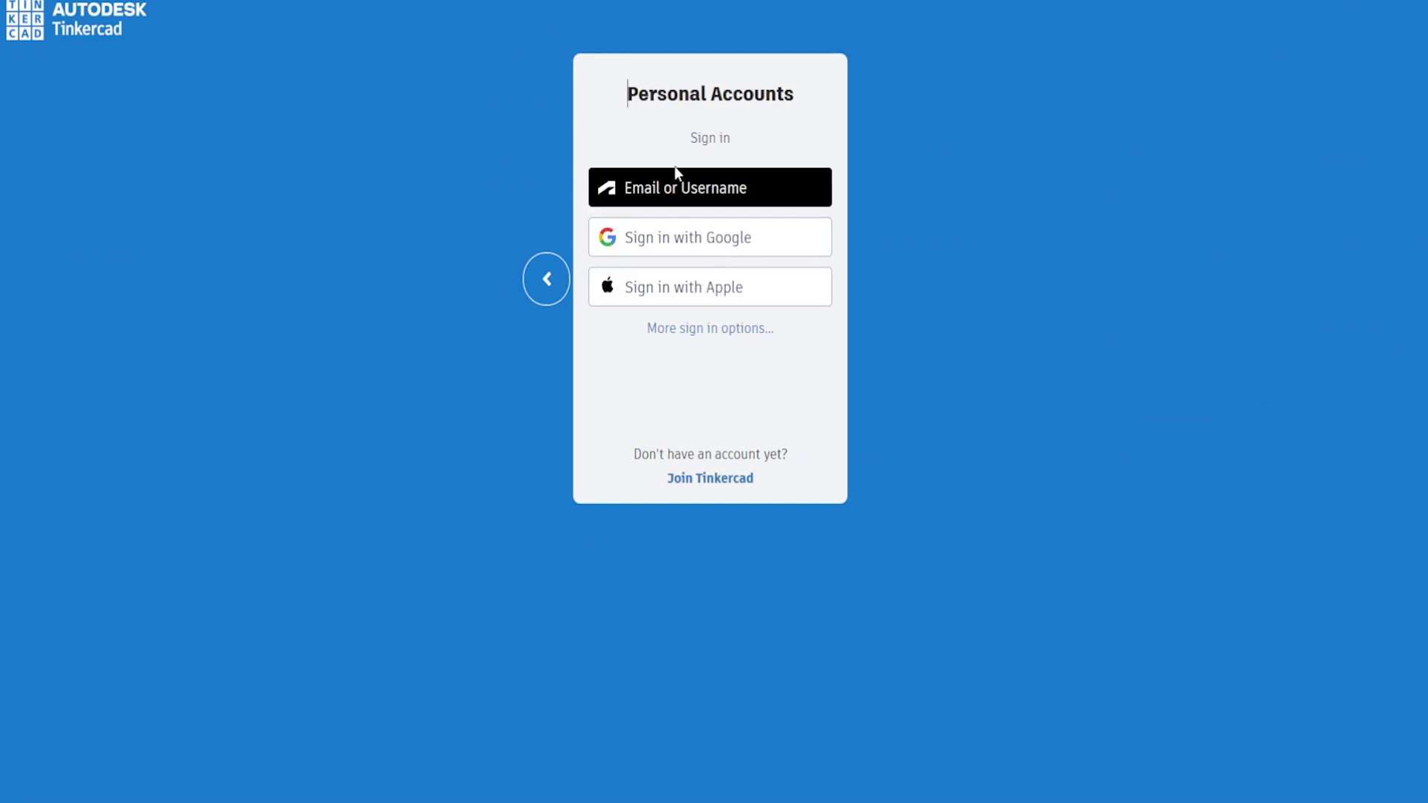
left_click(547, 278)
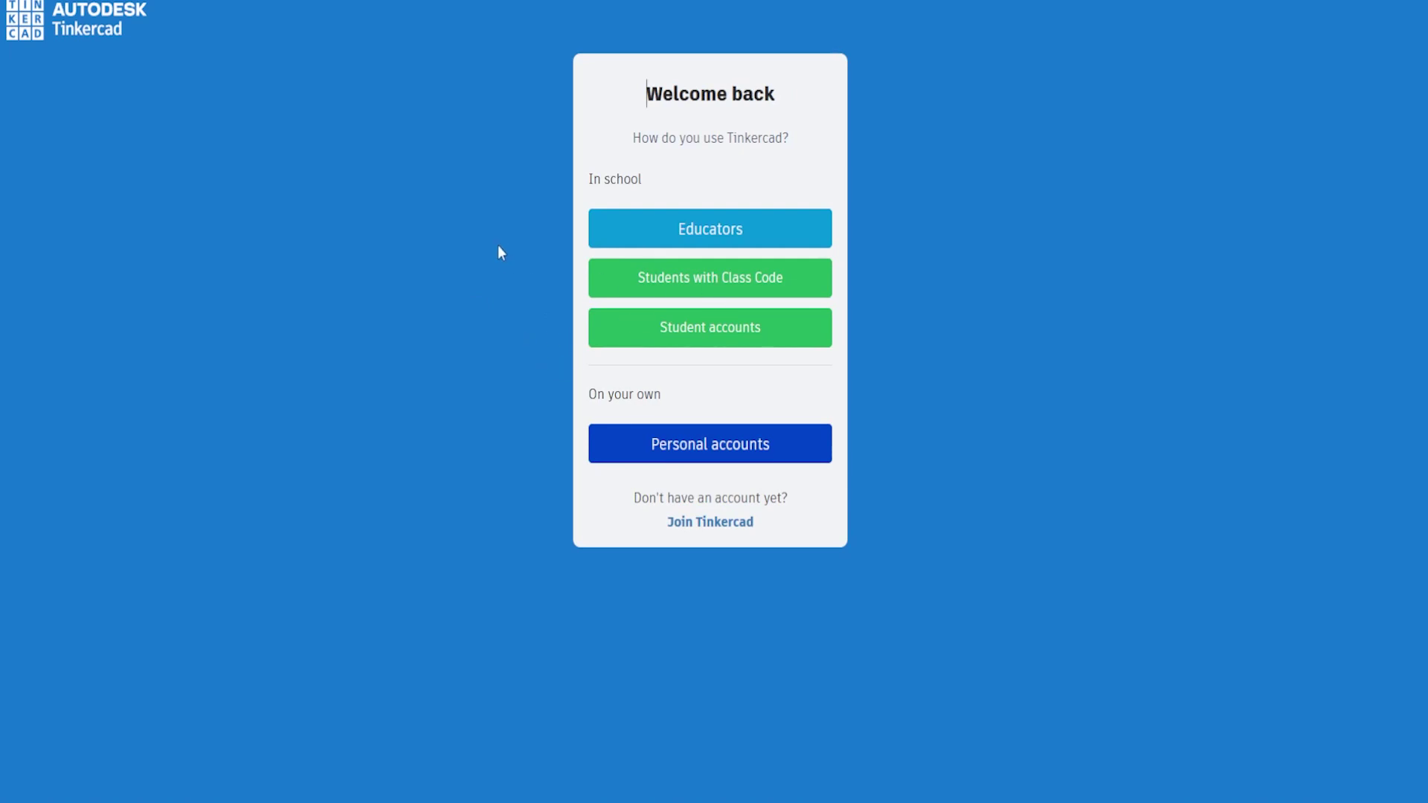
left_click(719, 444)
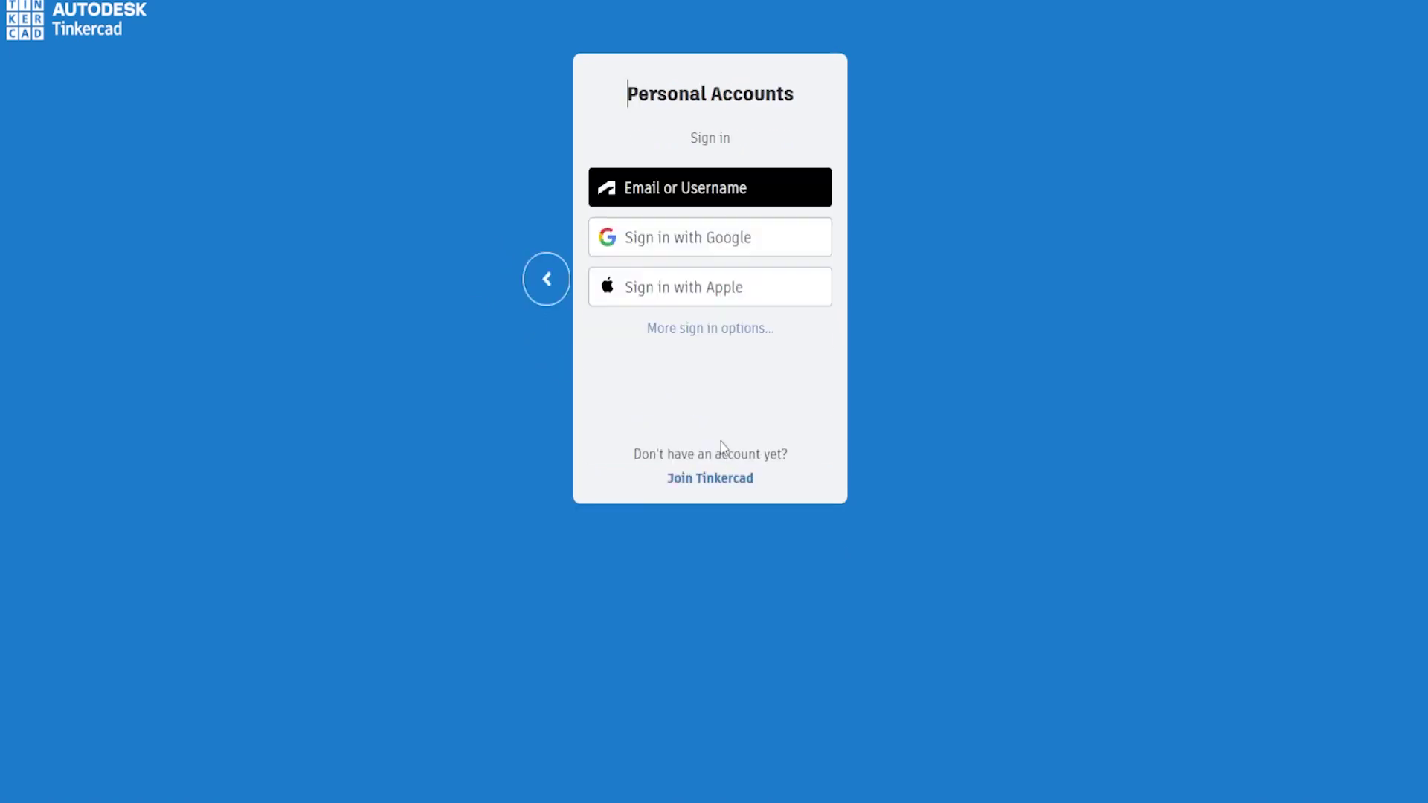
left_click(714, 246)
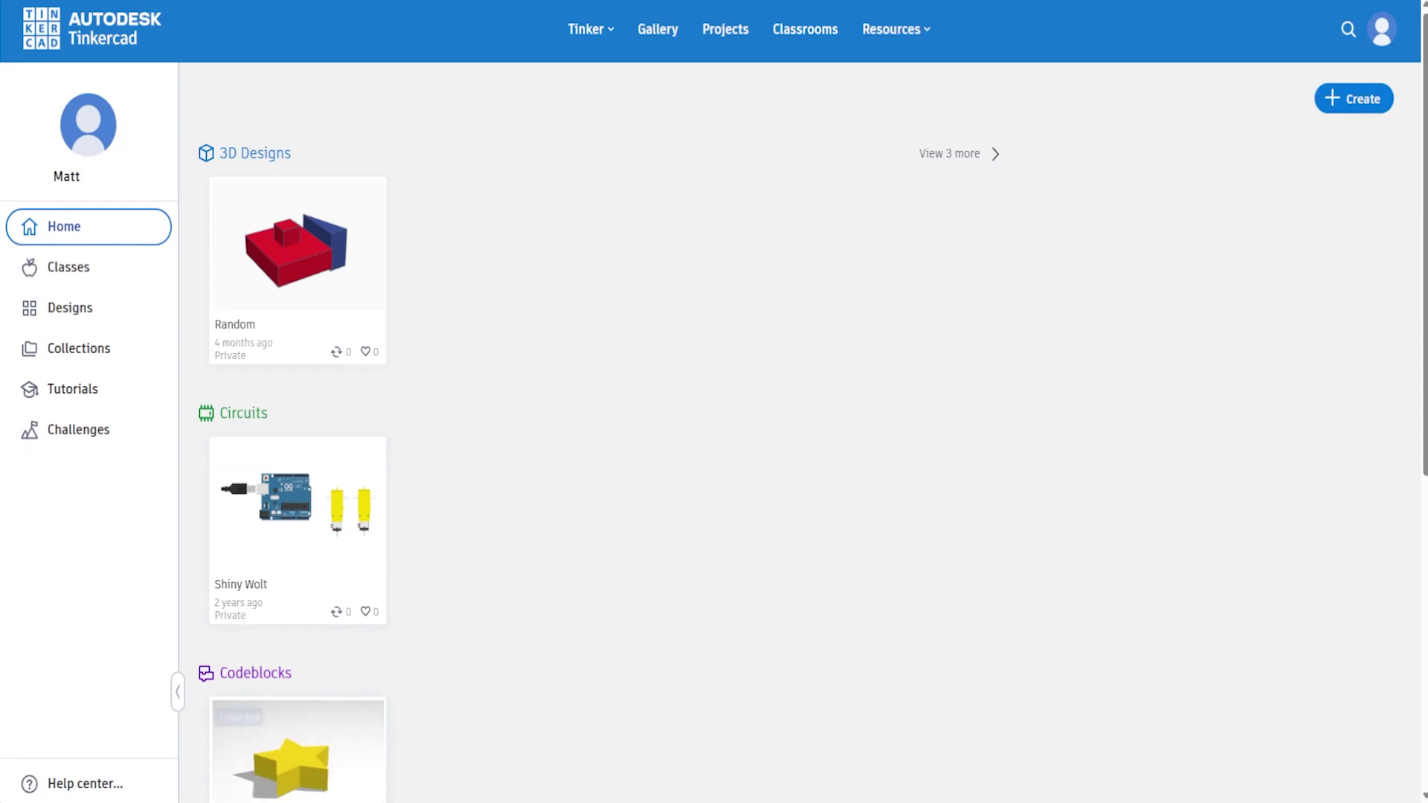
Step: Create a new 3D design and rename it "Random Name"
left_click(1353, 98)
left_click(1276, 142)
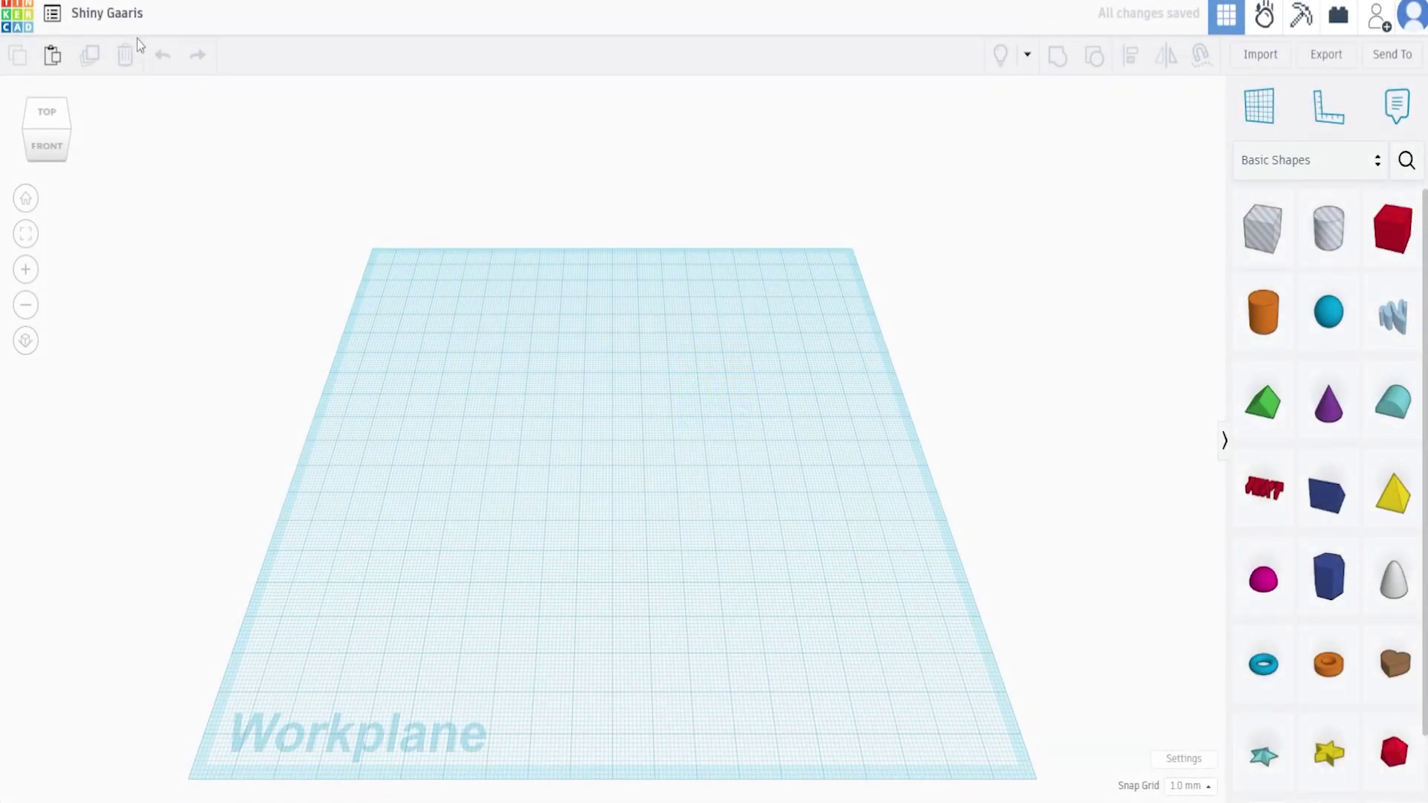
left_click(112, 14)
key("BackSpace")
type("Random Name")
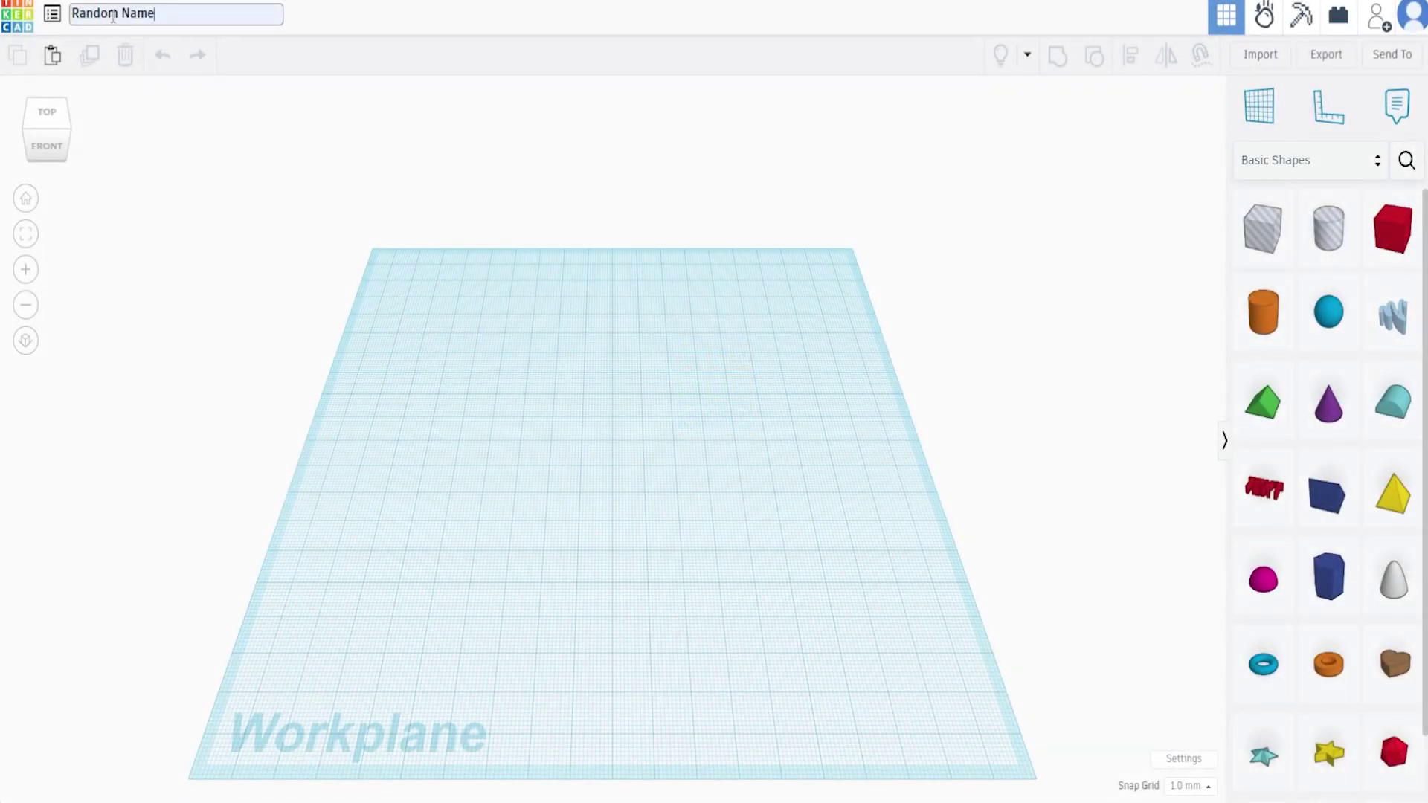
left_click(706, 279)
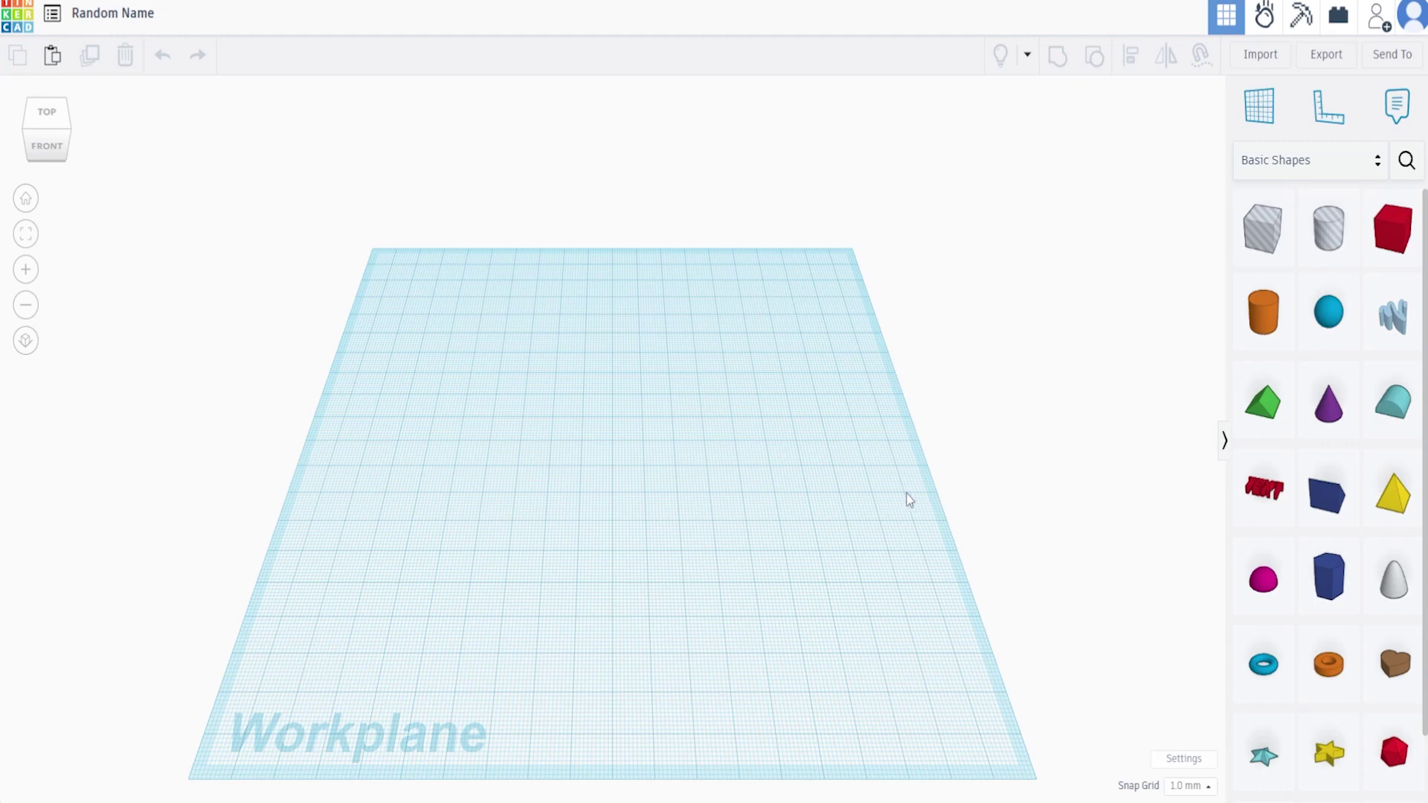
Step: Set the workspace units to inches with an 8 by 8 in workplane, and keep the snap grid at 1/8 in
left_click(1183, 758)
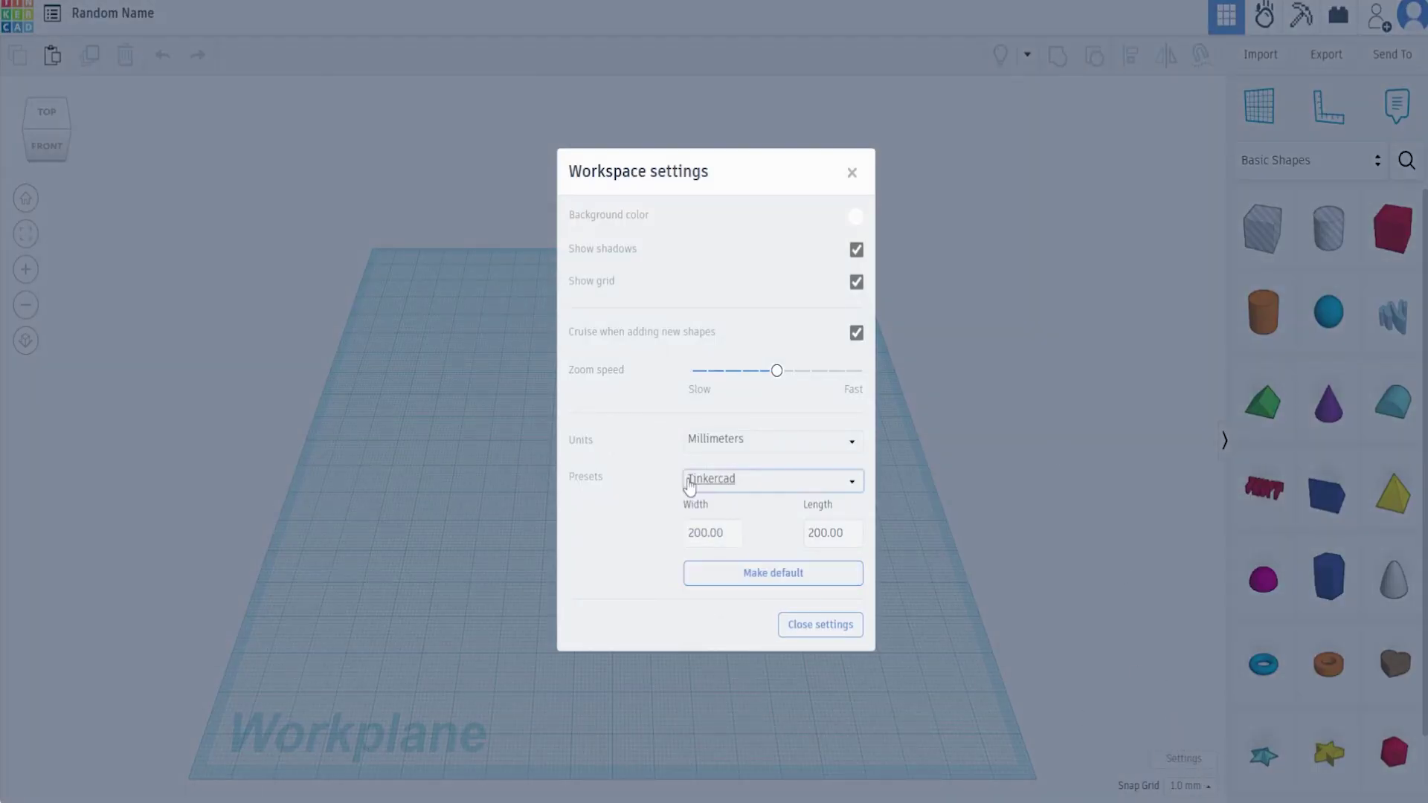
left_click(722, 446)
left_click(726, 495)
left_click(723, 534)
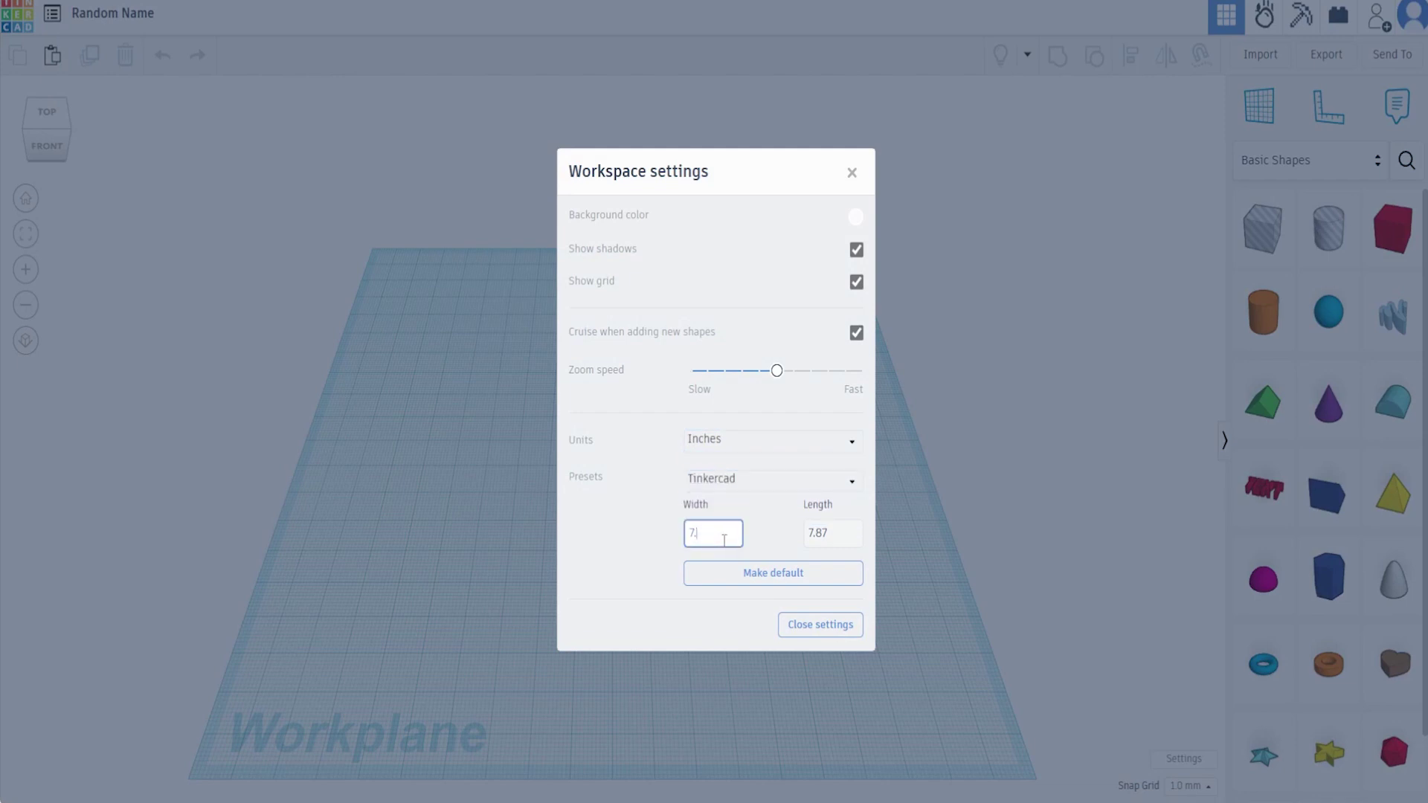
type("8")
left_click(855, 545)
type("8")
left_click(760, 515)
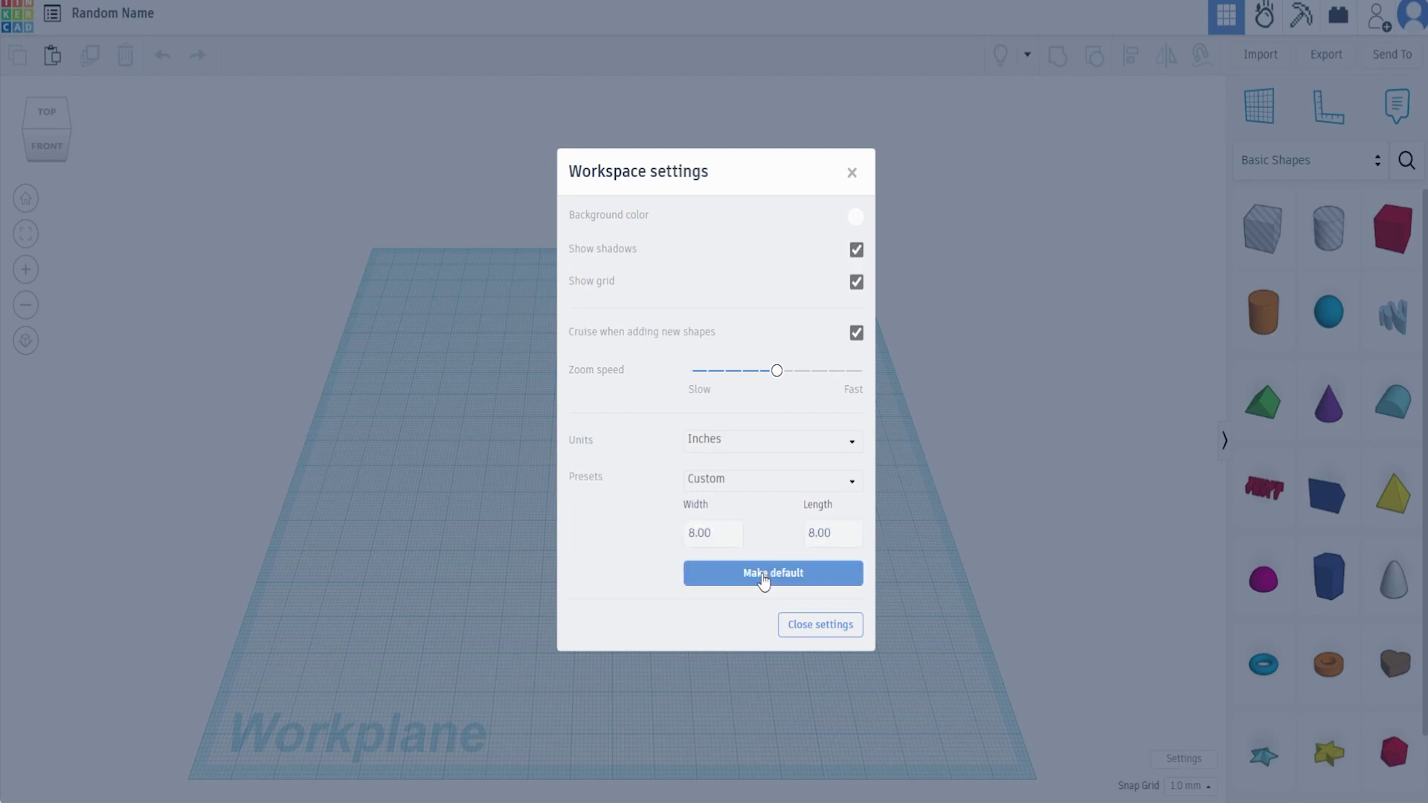
left_click(851, 175)
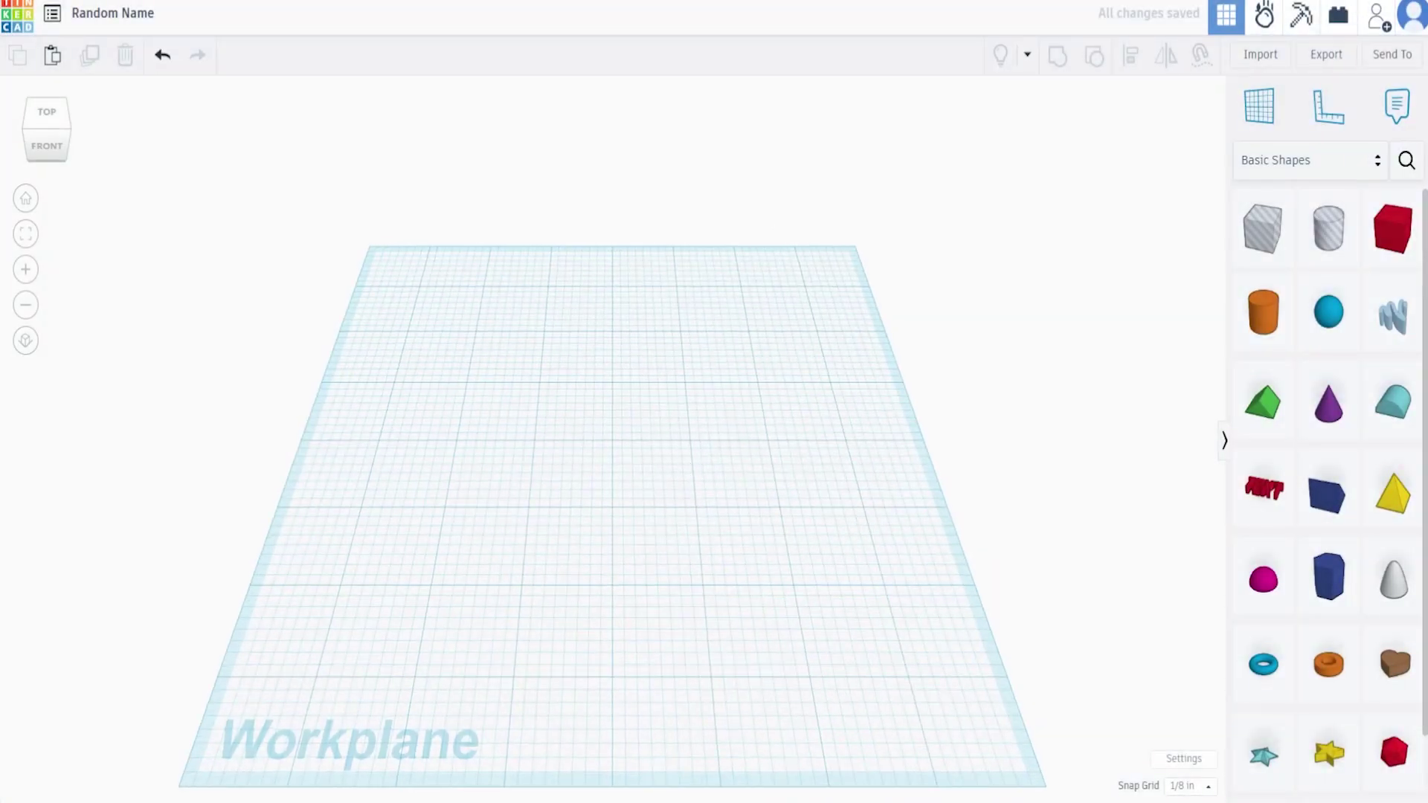
left_click(1207, 787)
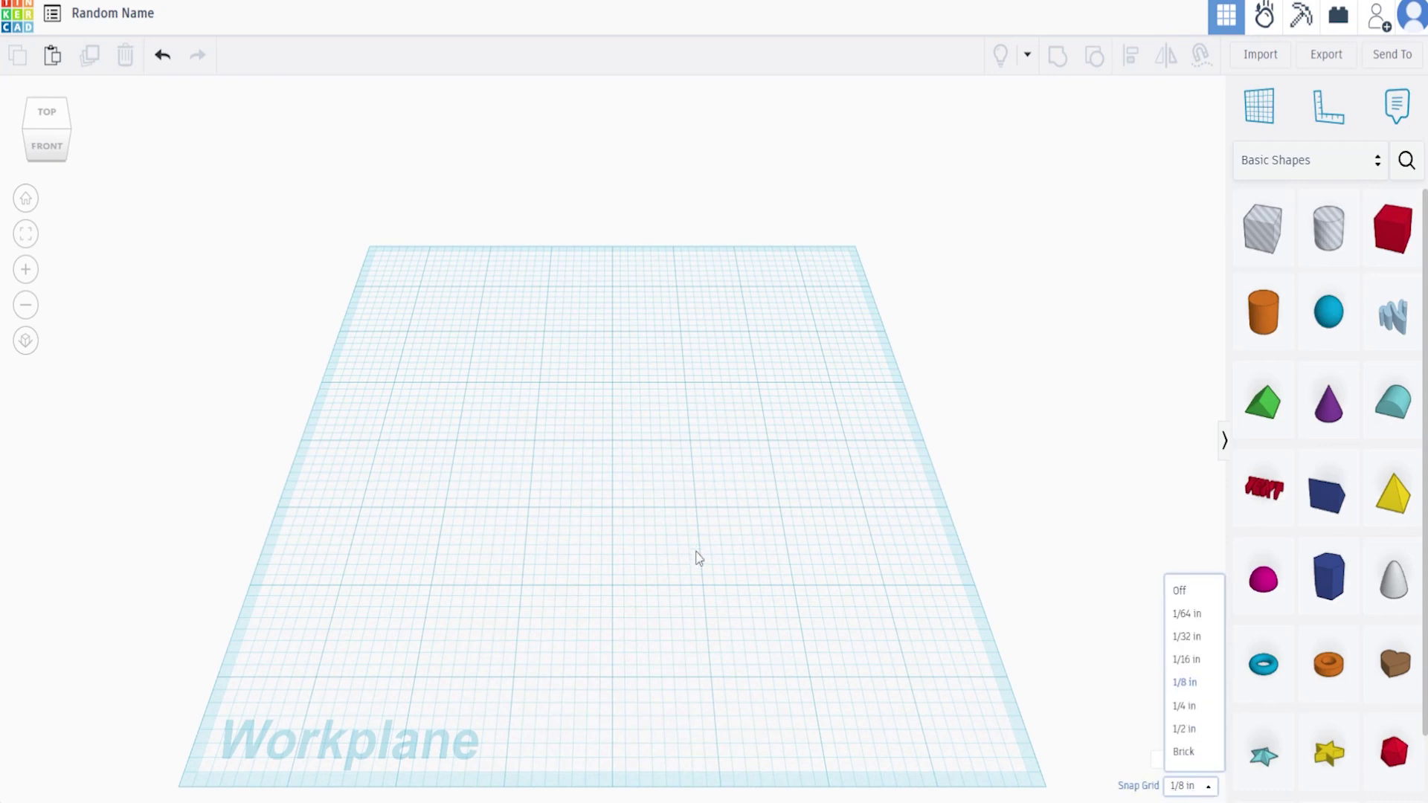
left_click(1186, 688)
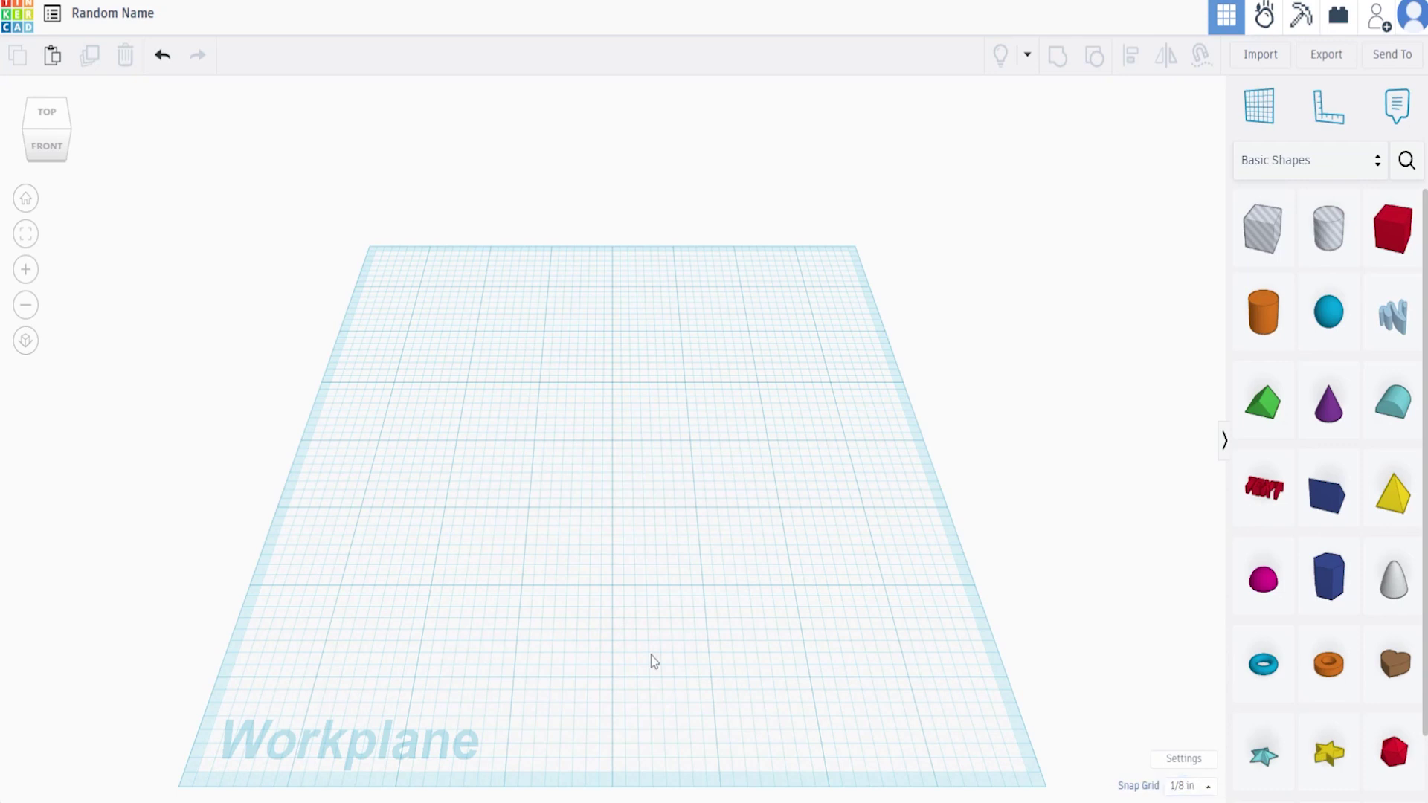
Step: Place a solid red box from the basic shapes near the middle of the workplane
right_click_drag(648, 614, 650, 392)
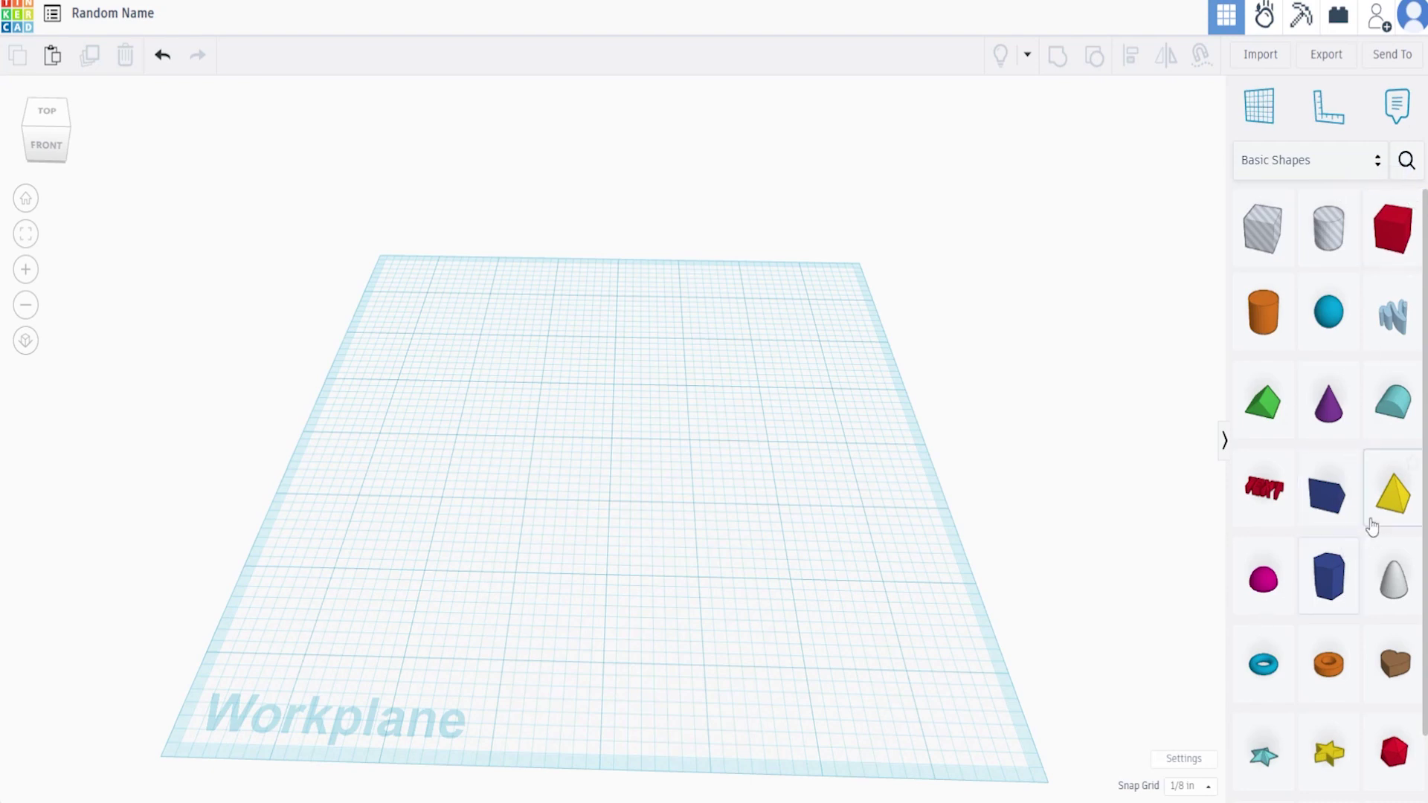
left_click_drag(1393, 235, 603, 426)
right_click_drag(603, 428, 677, 534)
left_click(774, 513)
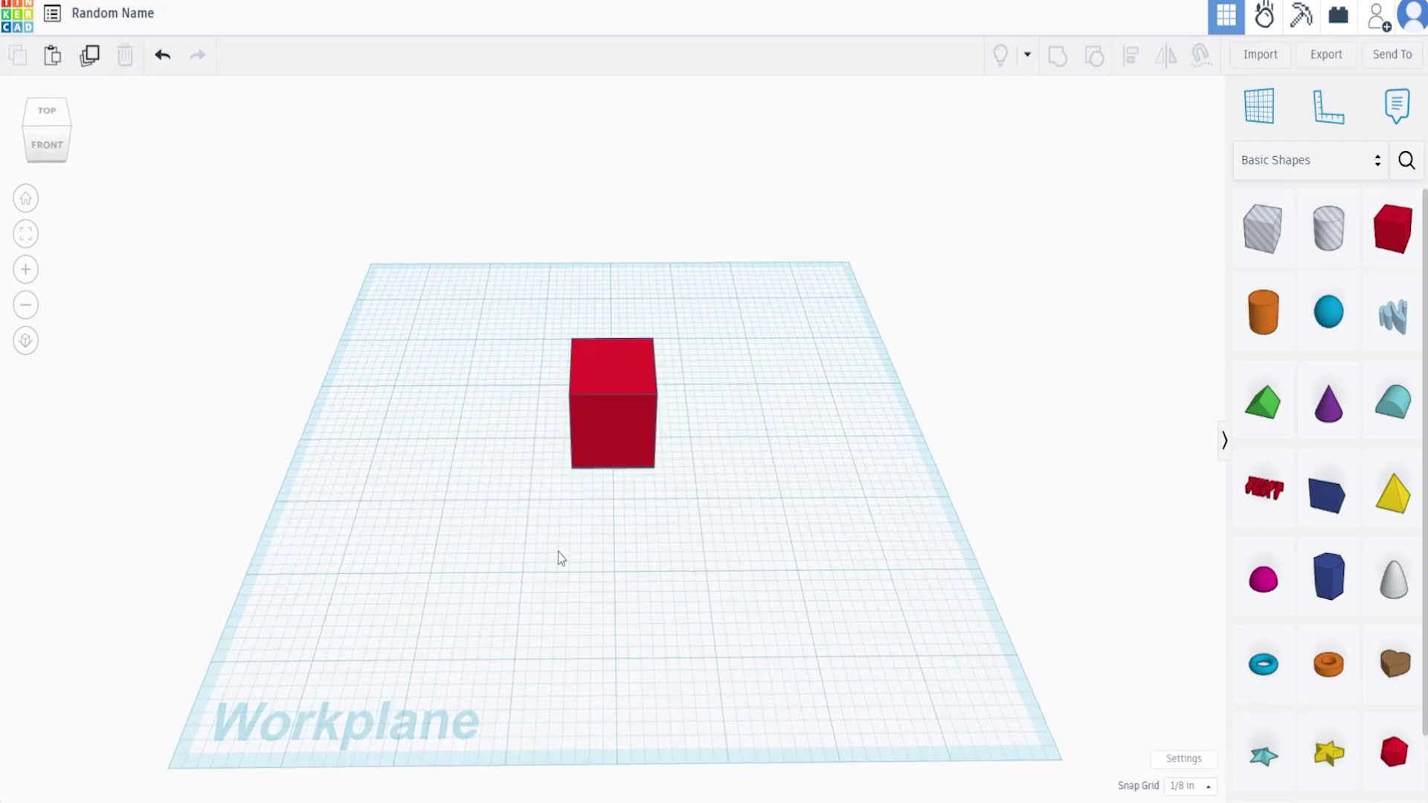
Step: Move the red box about 1/8 in toward the back of the workplane
left_click(614, 443)
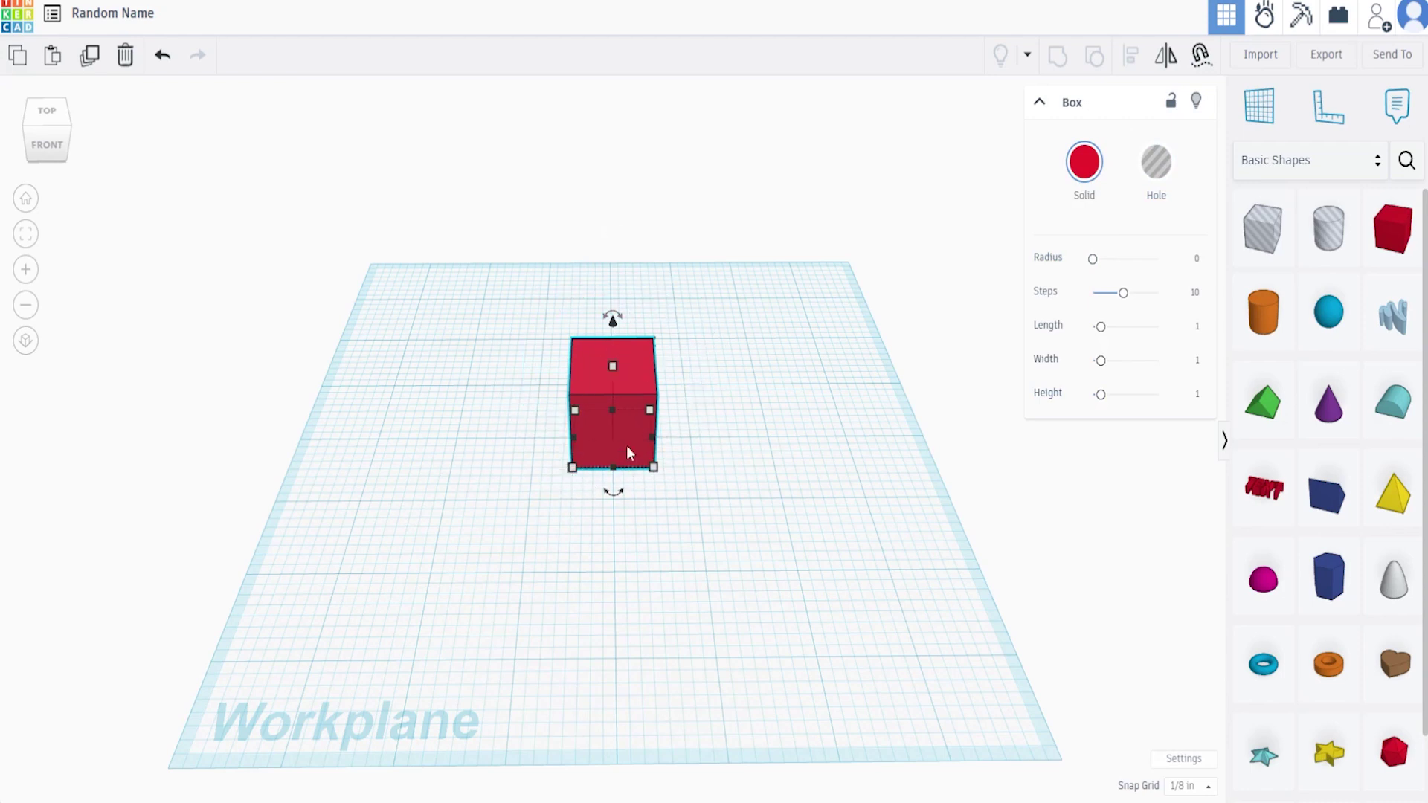
left_click_drag(629, 445, 572, 419)
left_click_drag(566, 409, 629, 435)
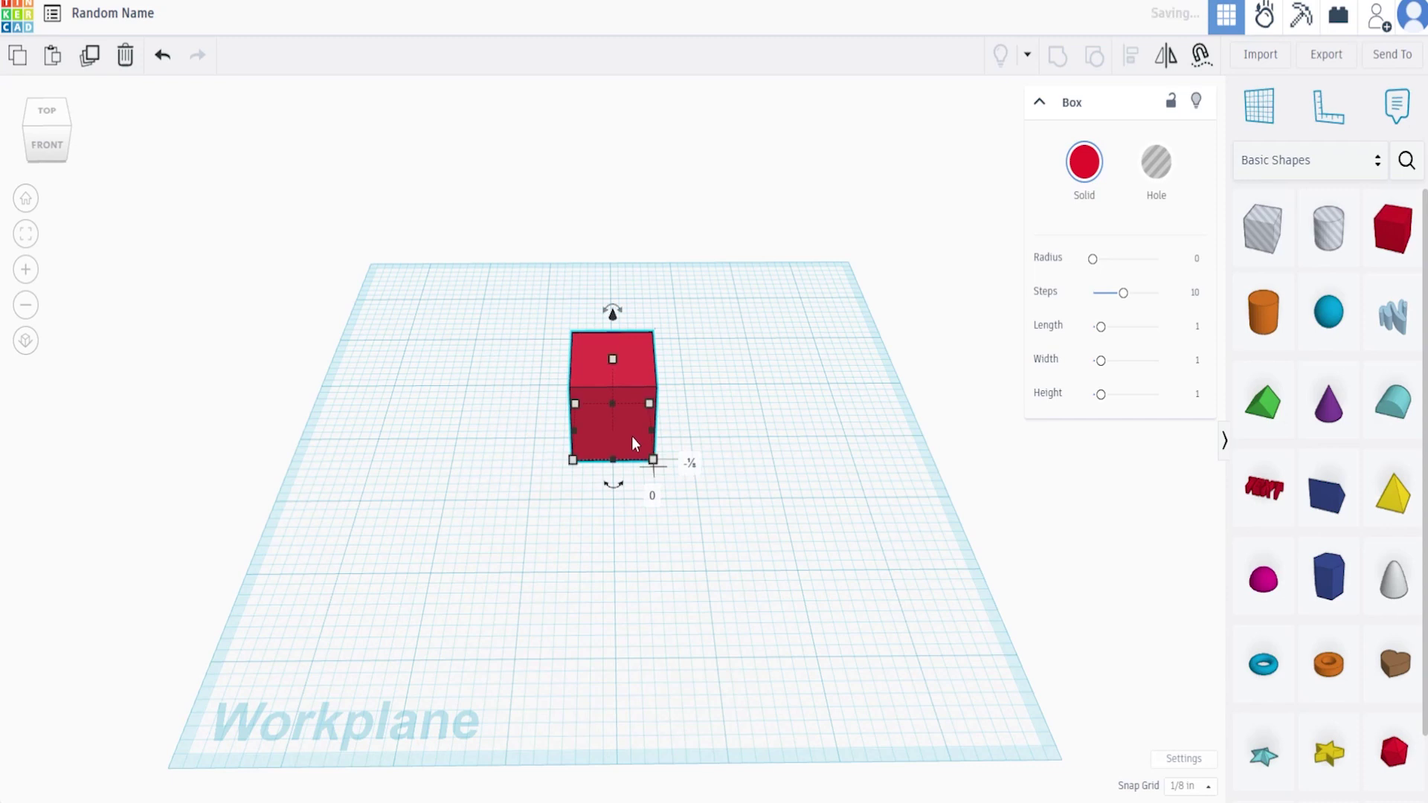
left_click(611, 587)
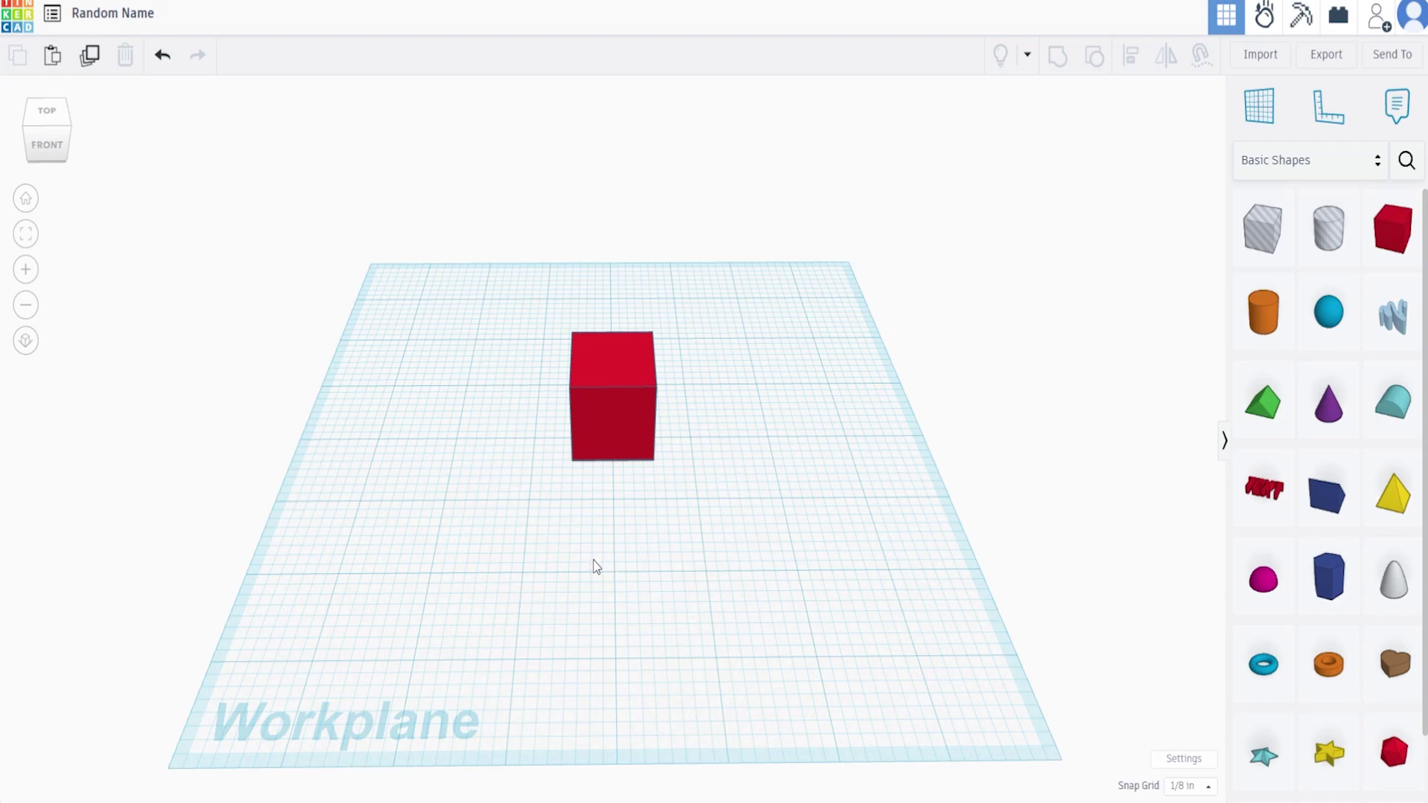
Step: Examine the red box from above, from a corner, from below and from the side, with the view fitted to it
right_click_drag(707, 541, 803, 423)
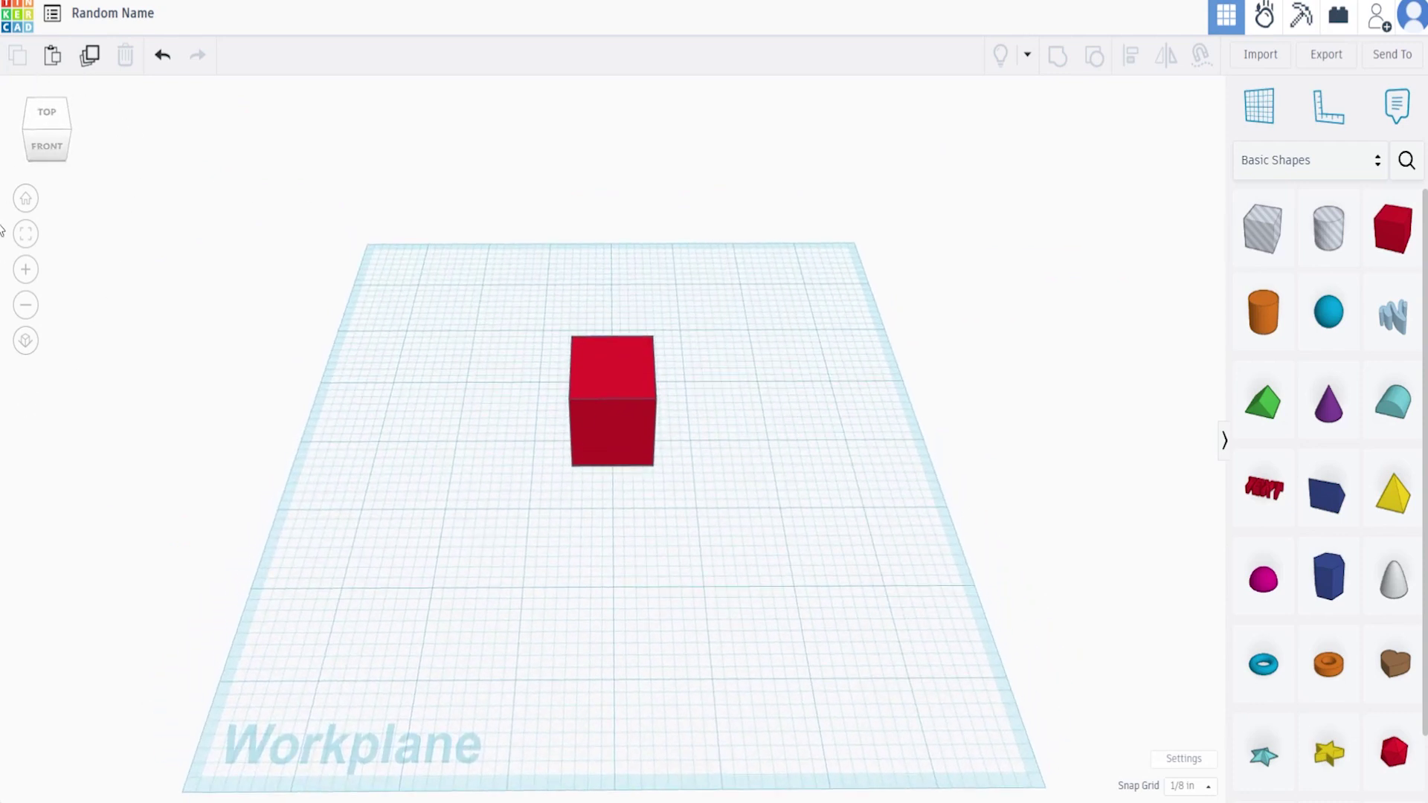
left_click(65, 134)
left_click(66, 149)
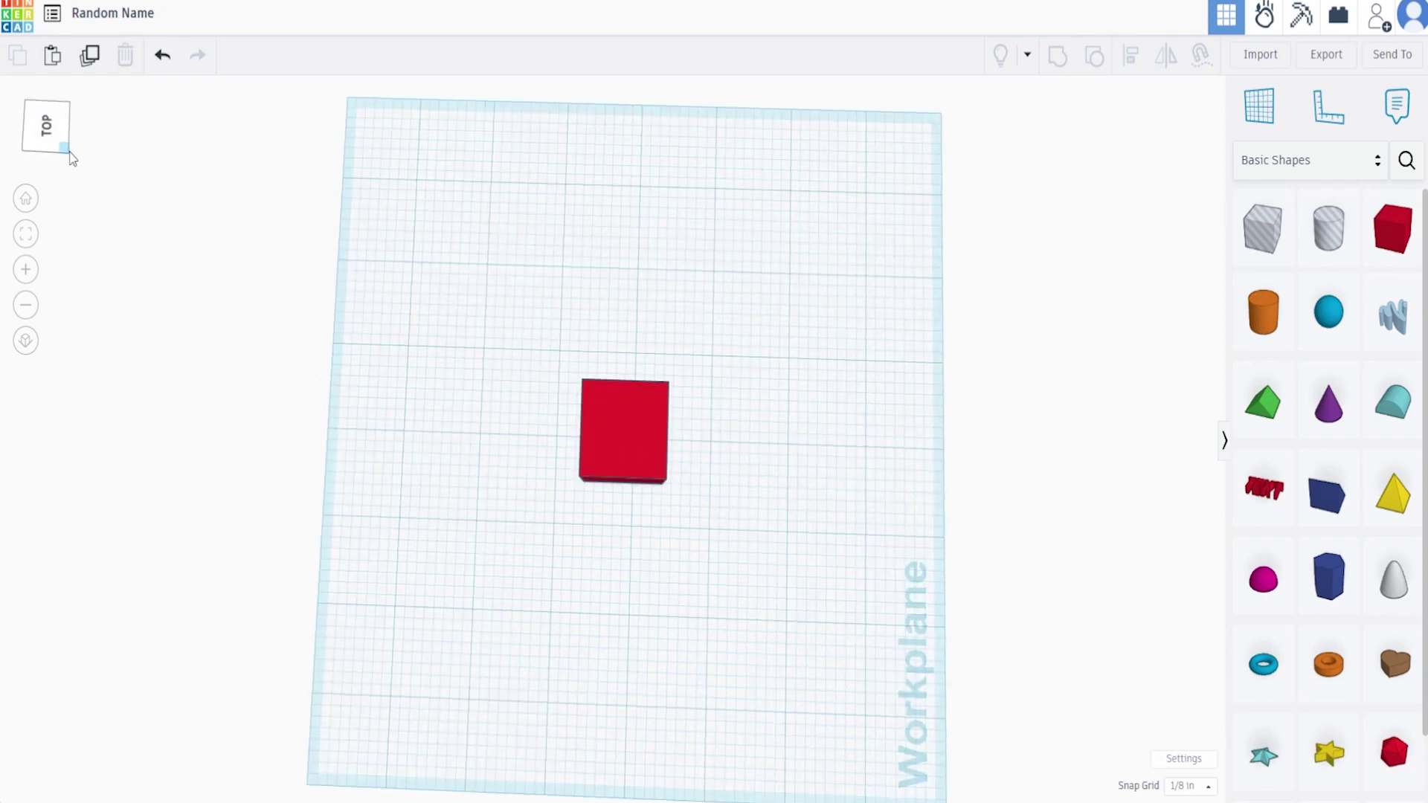
left_click(83, 122)
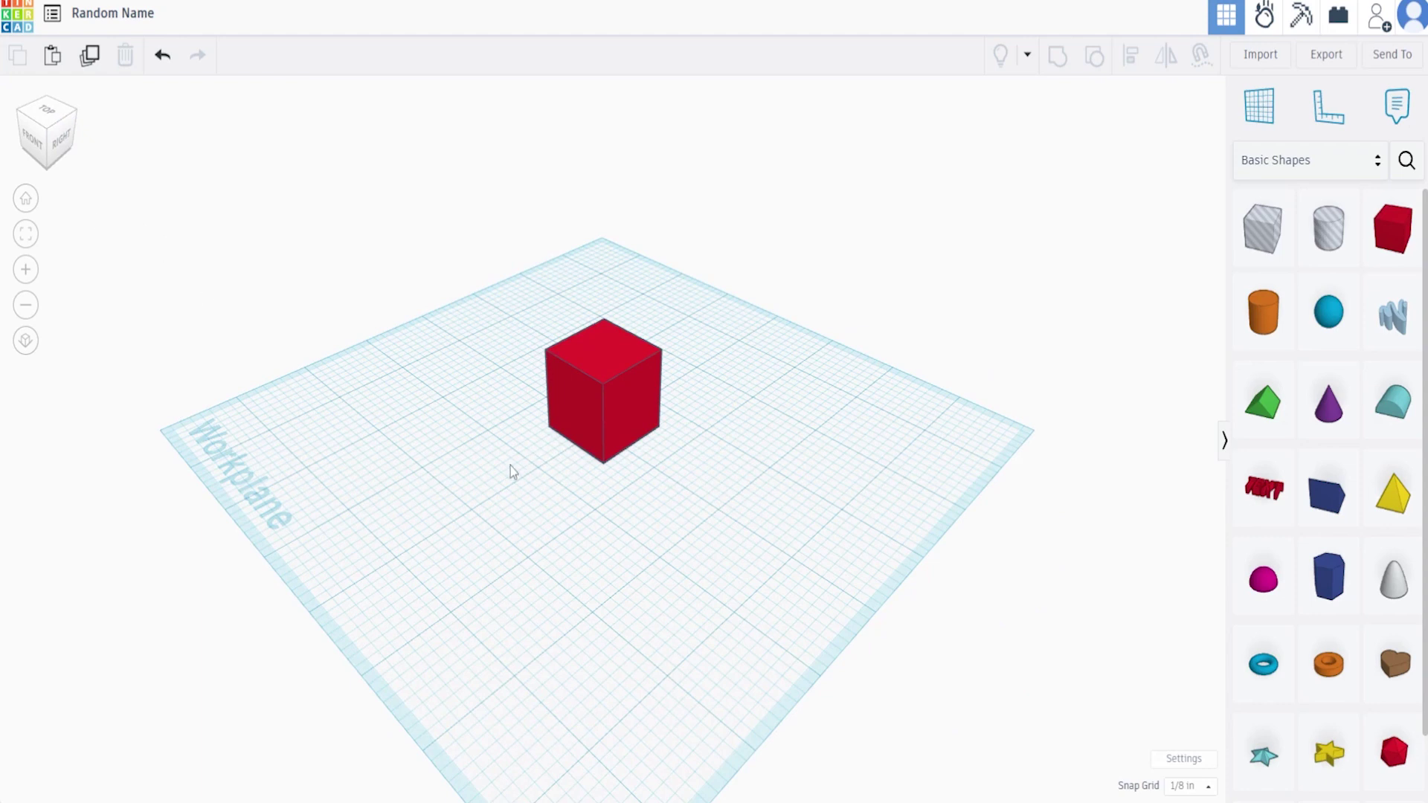
mouse_move(390, 584)
right_mouse_down()
mouse_move(583, 488)
mouse_move(675, 520)
right_mouse_up()
left_click_drag(623, 603, 635, 510)
mouse_move(635, 510)
right_mouse_down()
mouse_move(400, 706)
mouse_move(520, 548)
mouse_move(921, 525)
mouse_move(1061, 615)
mouse_move(1105, 467)
mouse_move(994, 491)
mouse_move(893, 603)
mouse_move(641, 647)
right_mouse_up()
left_click(611, 369)
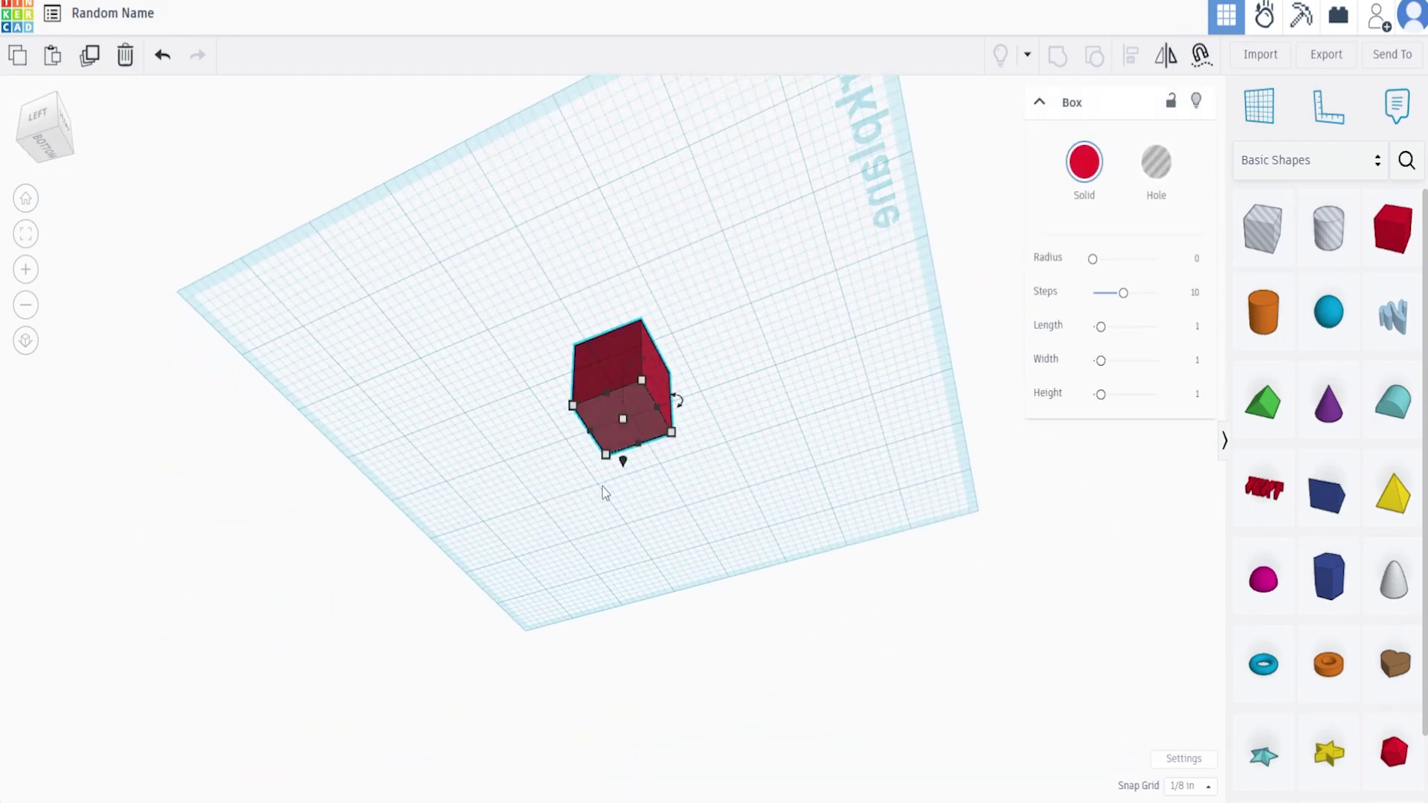
left_click(26, 236)
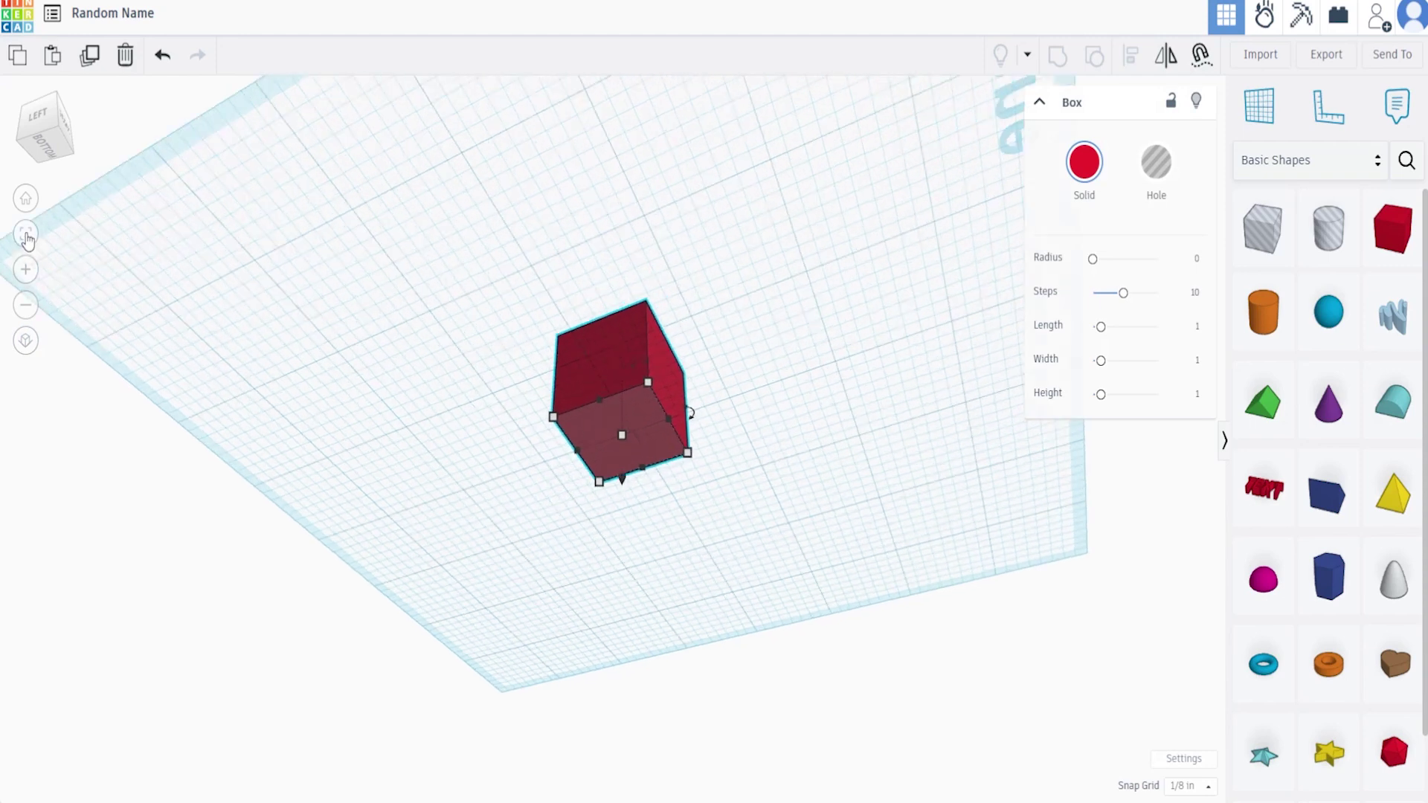
right_click_drag(708, 144, 720, 297)
scroll(656, 527, "down", 5)
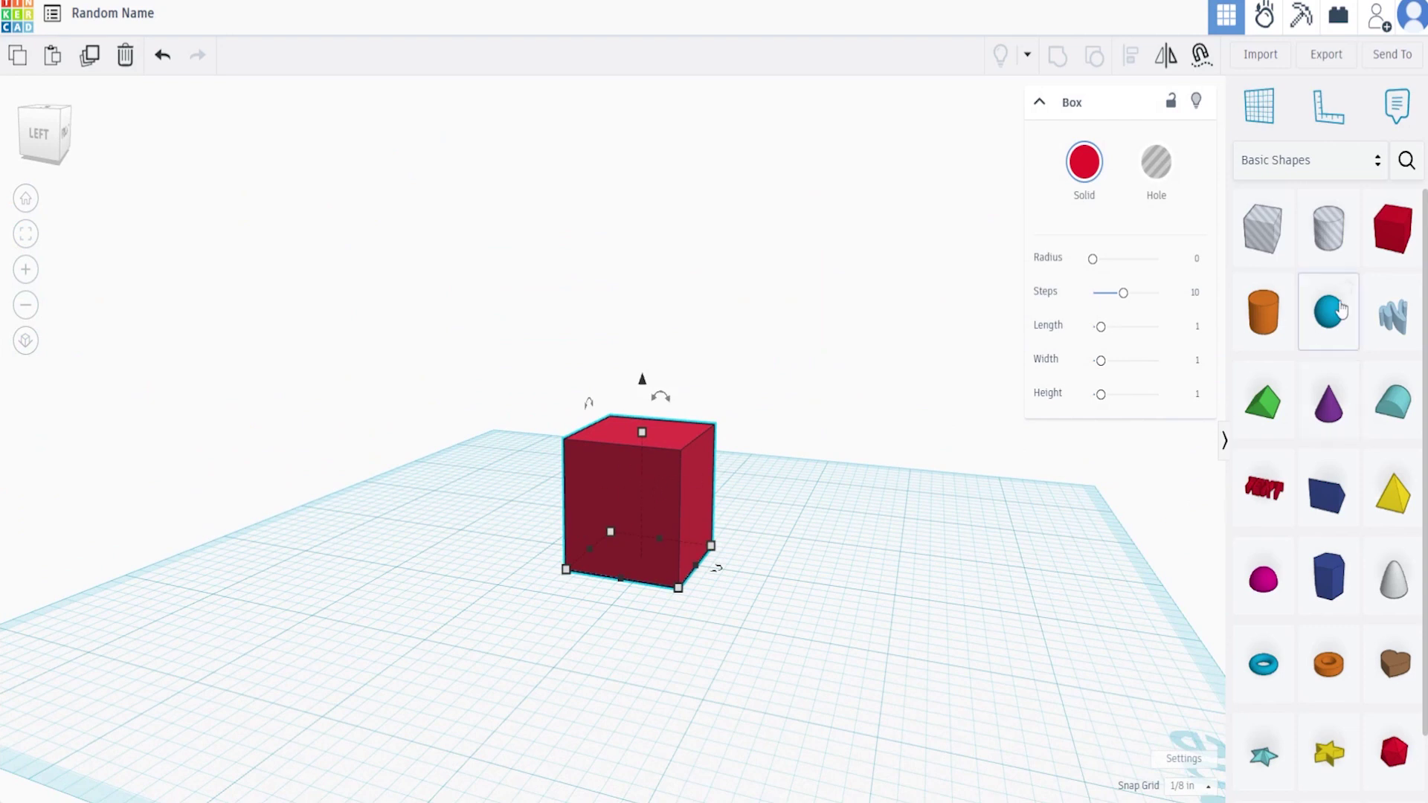
Step: Place a second red box near the front-right corner of the workplane
left_click(1393, 229)
left_click(1053, 484)
right_click_drag(532, 607, 739, 431)
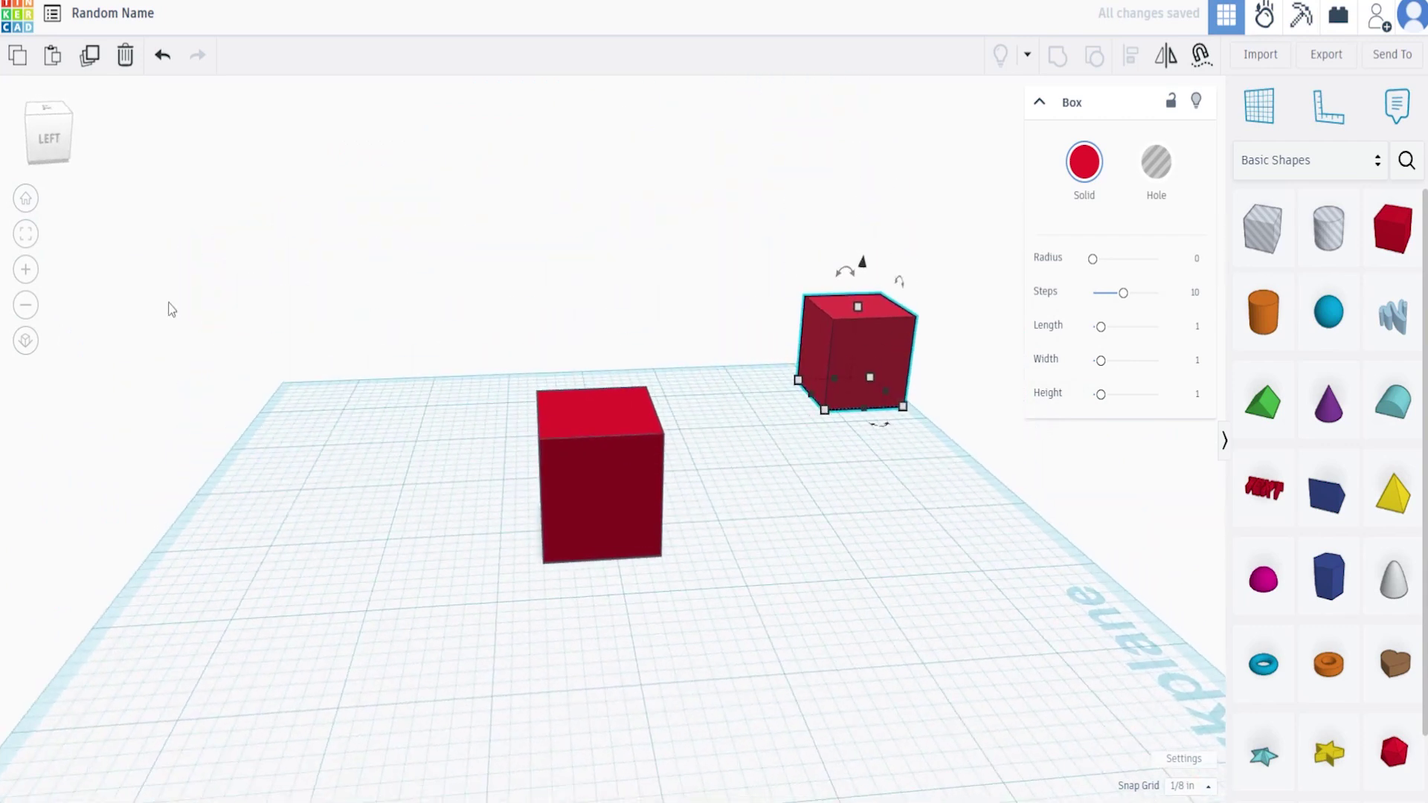
Step: Examine the second box fitted in view, then both boxes from the home view at closer and wider zoom levels
left_click(30, 240)
scroll(533, 449, "down", 5)
right_click_drag(468, 563, 896, 545)
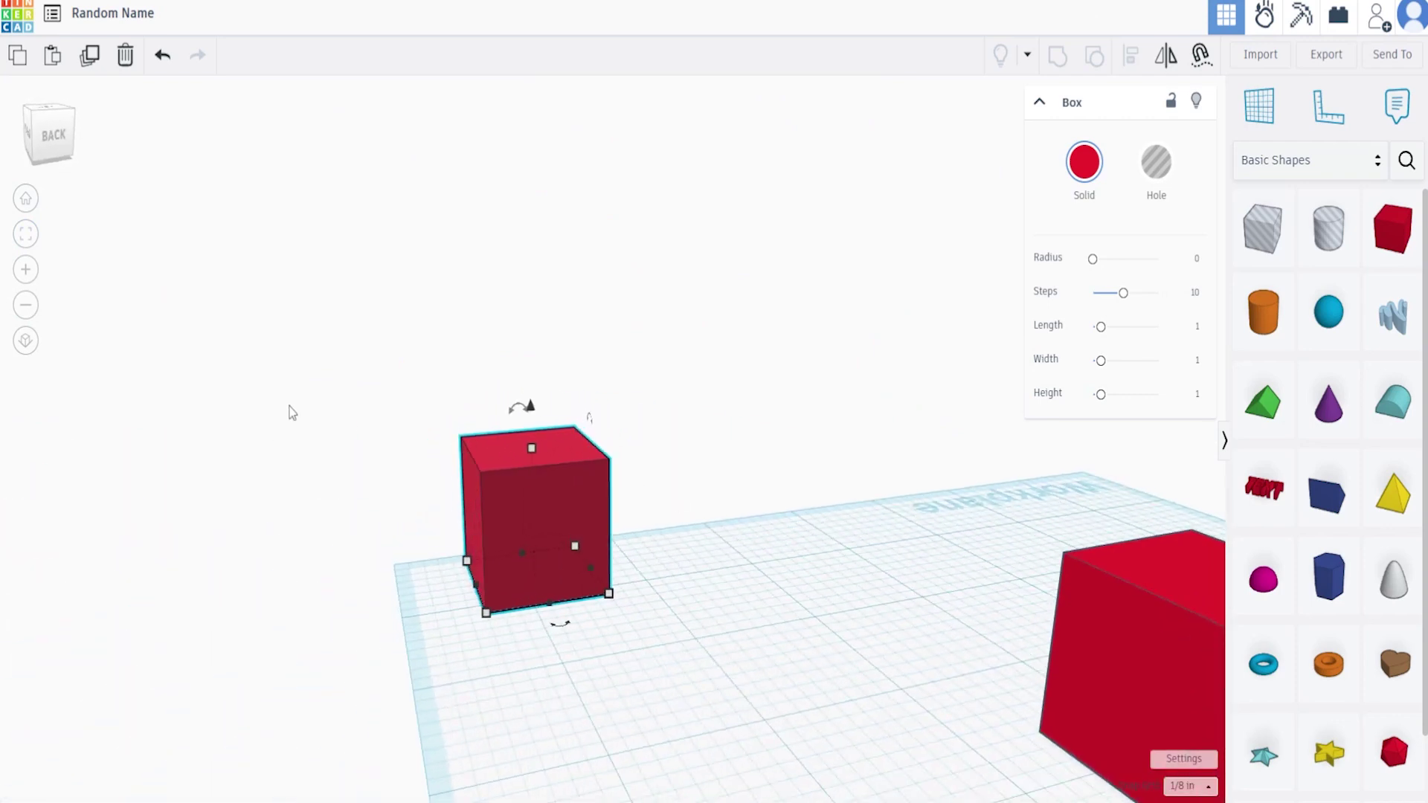
left_click(23, 204)
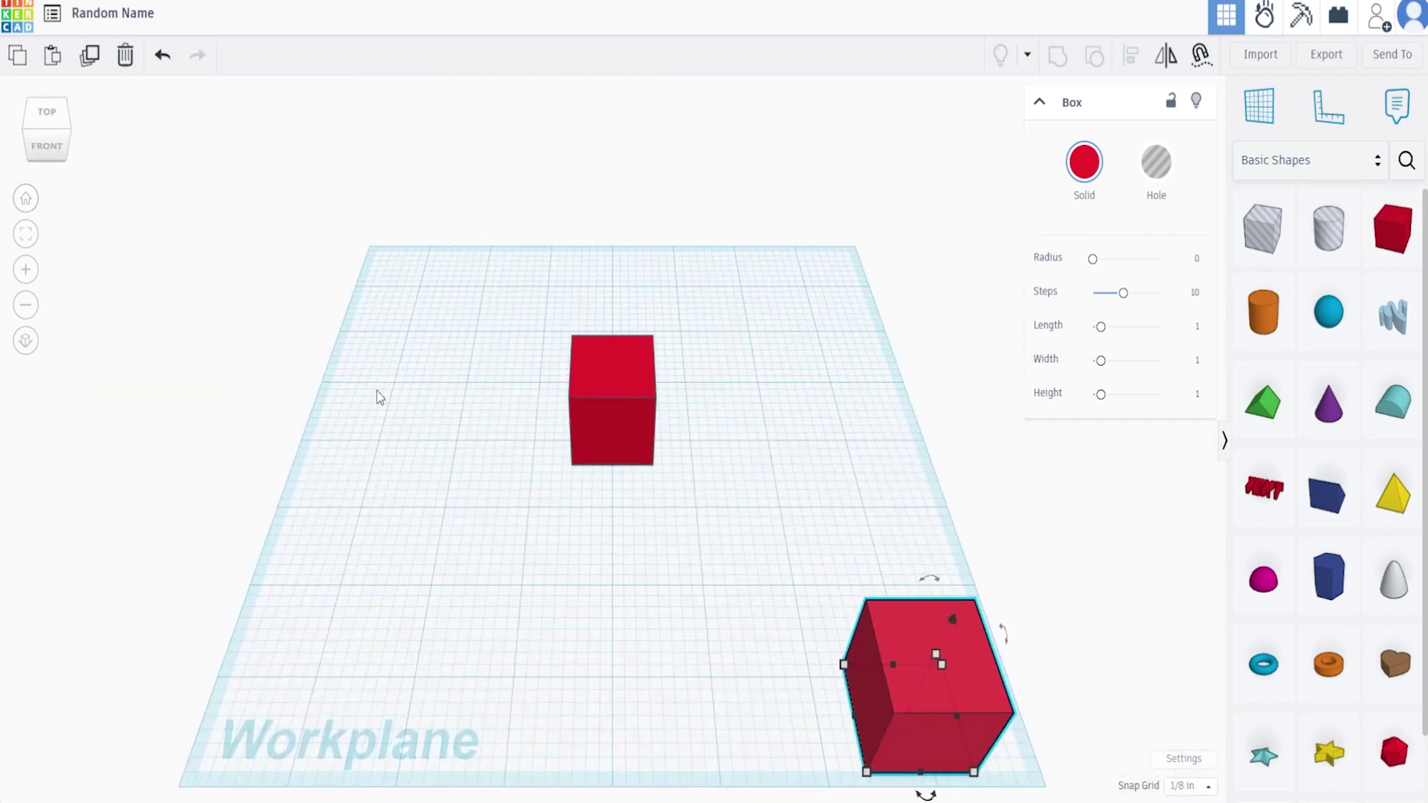
left_click(25, 269)
scroll(647, 454, "down", 2)
scroll(652, 454, "up", 4)
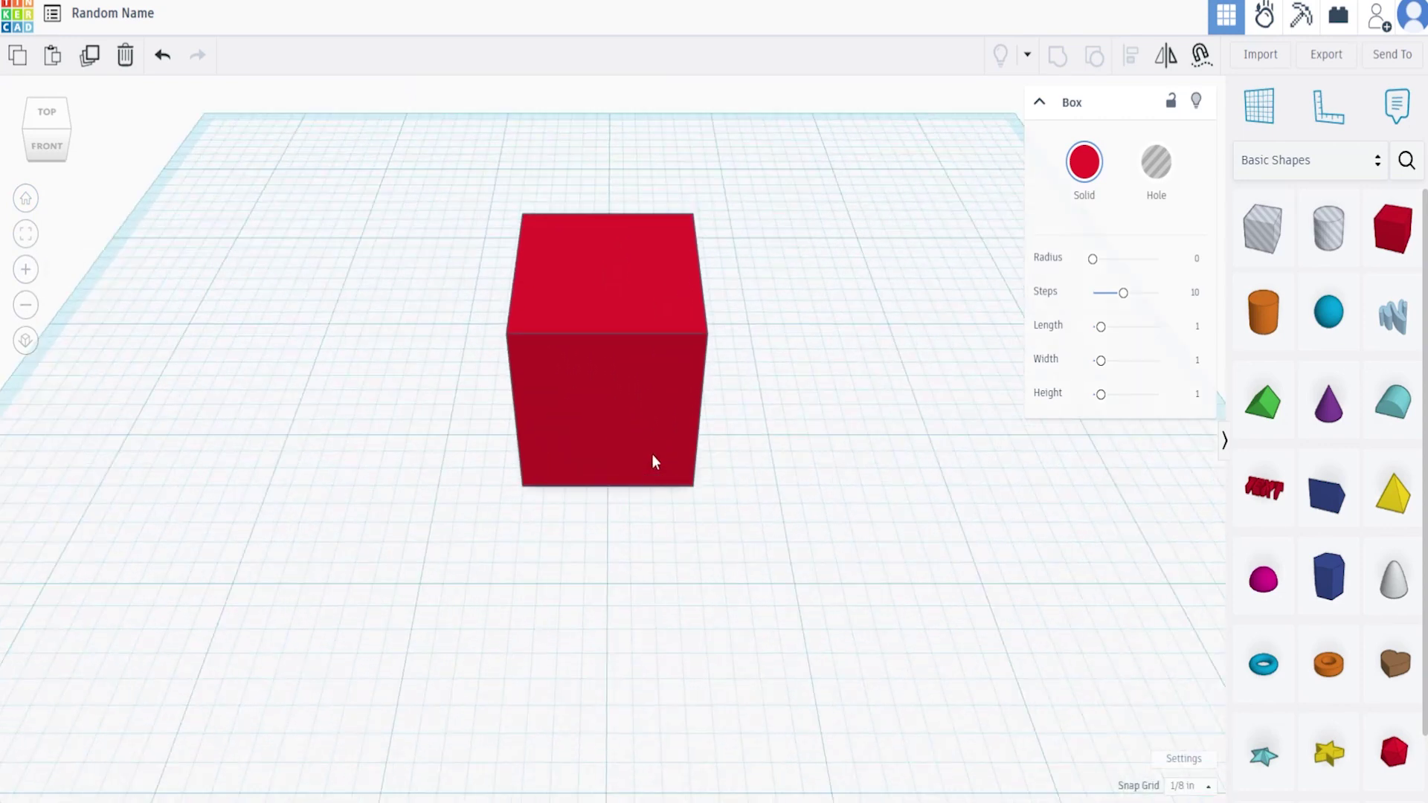
scroll(652, 454, "down", 6)
scroll(648, 460, "up", 5)
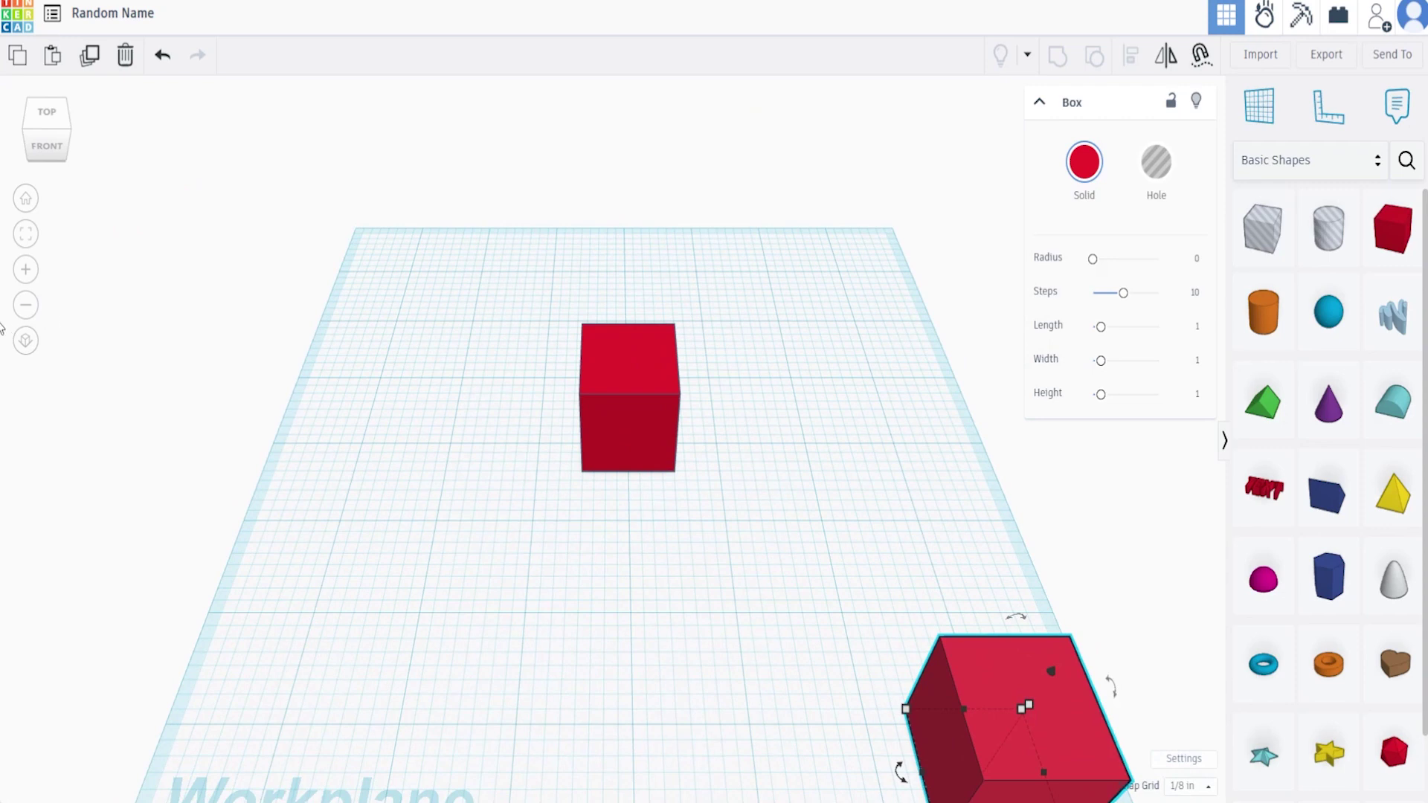
left_click(25, 307)
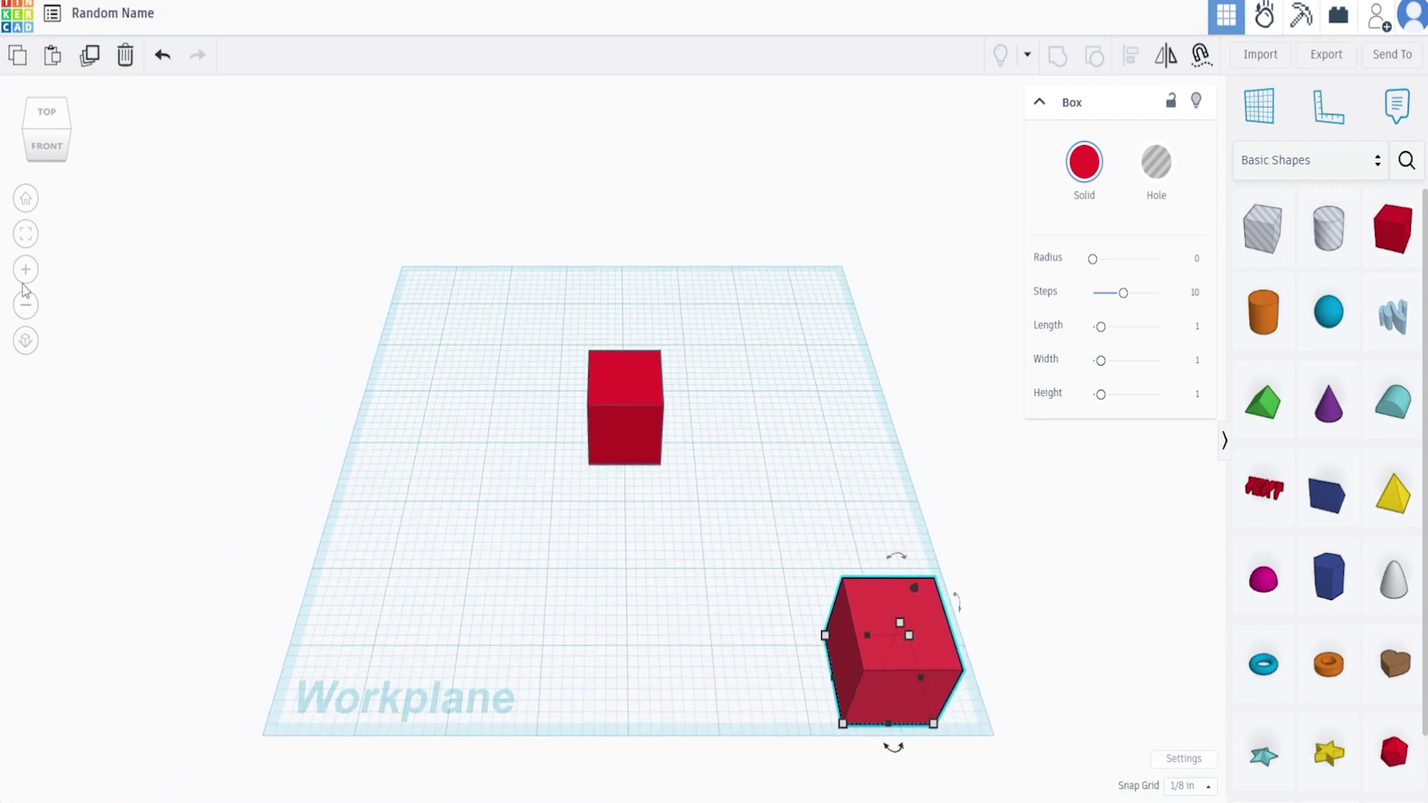
left_click(28, 272)
left_click(28, 272)
left_click(34, 307)
left_click(31, 271)
left_click(26, 307)
left_click(26, 307)
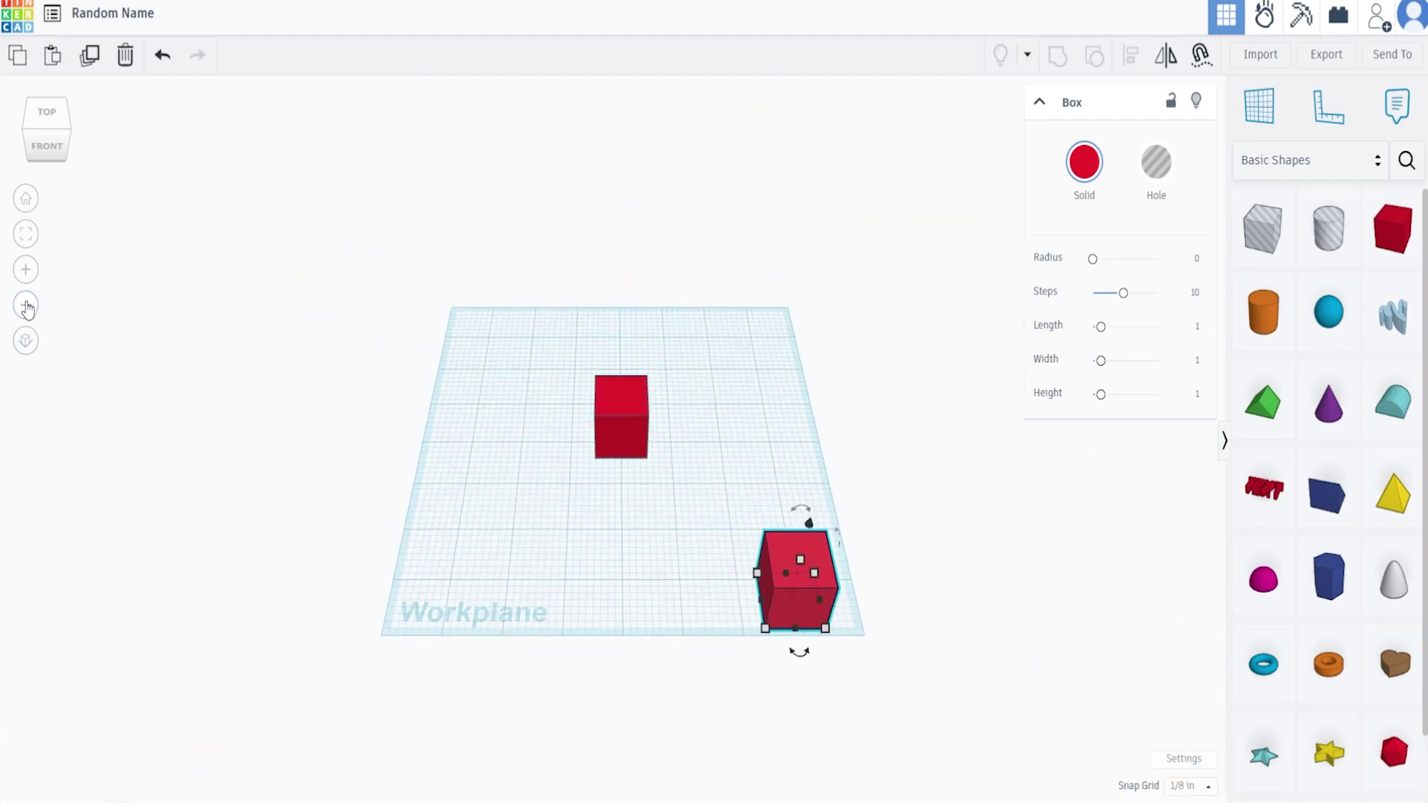
left_click(28, 275)
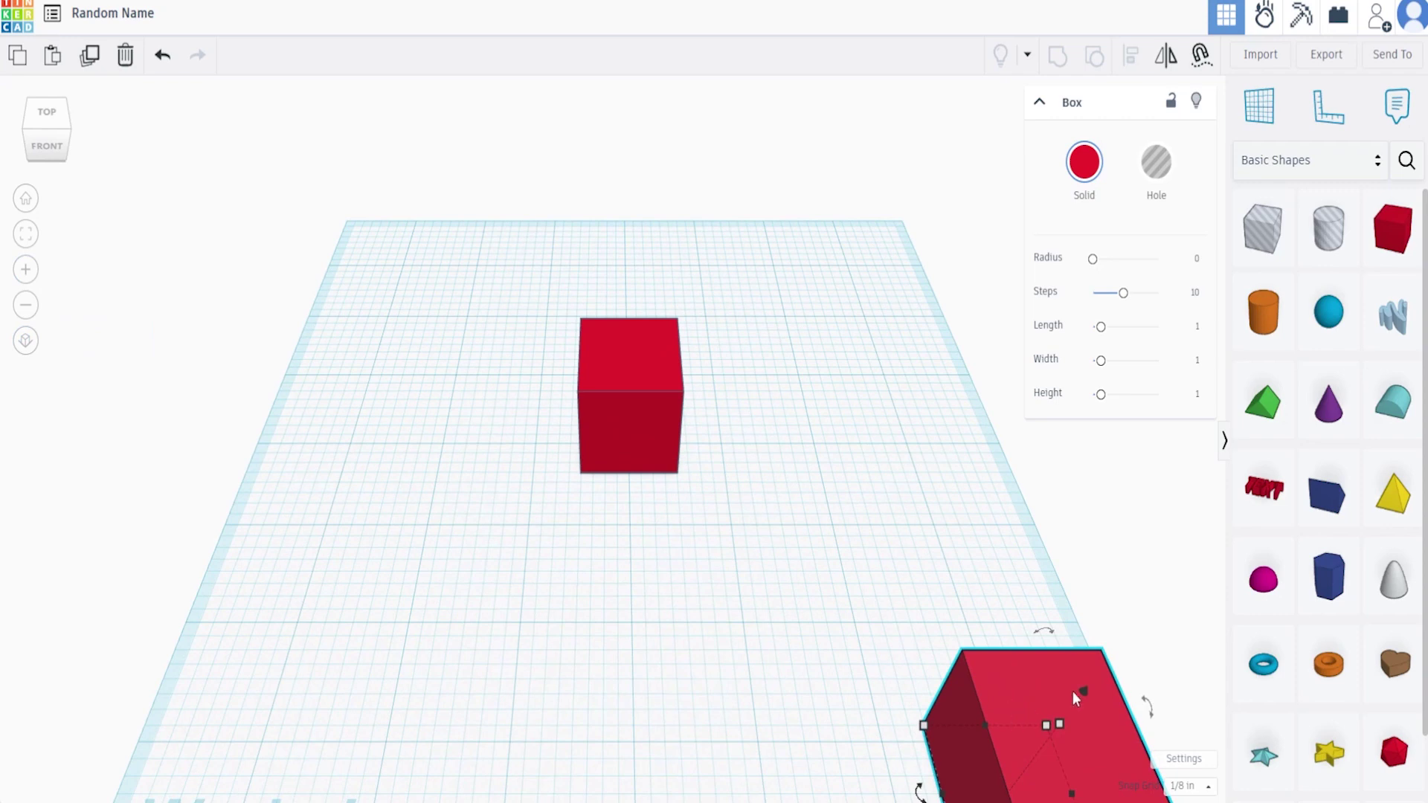
Step: Delete the second box at the workplane's front-right corner
mouse_move(1055, 725)
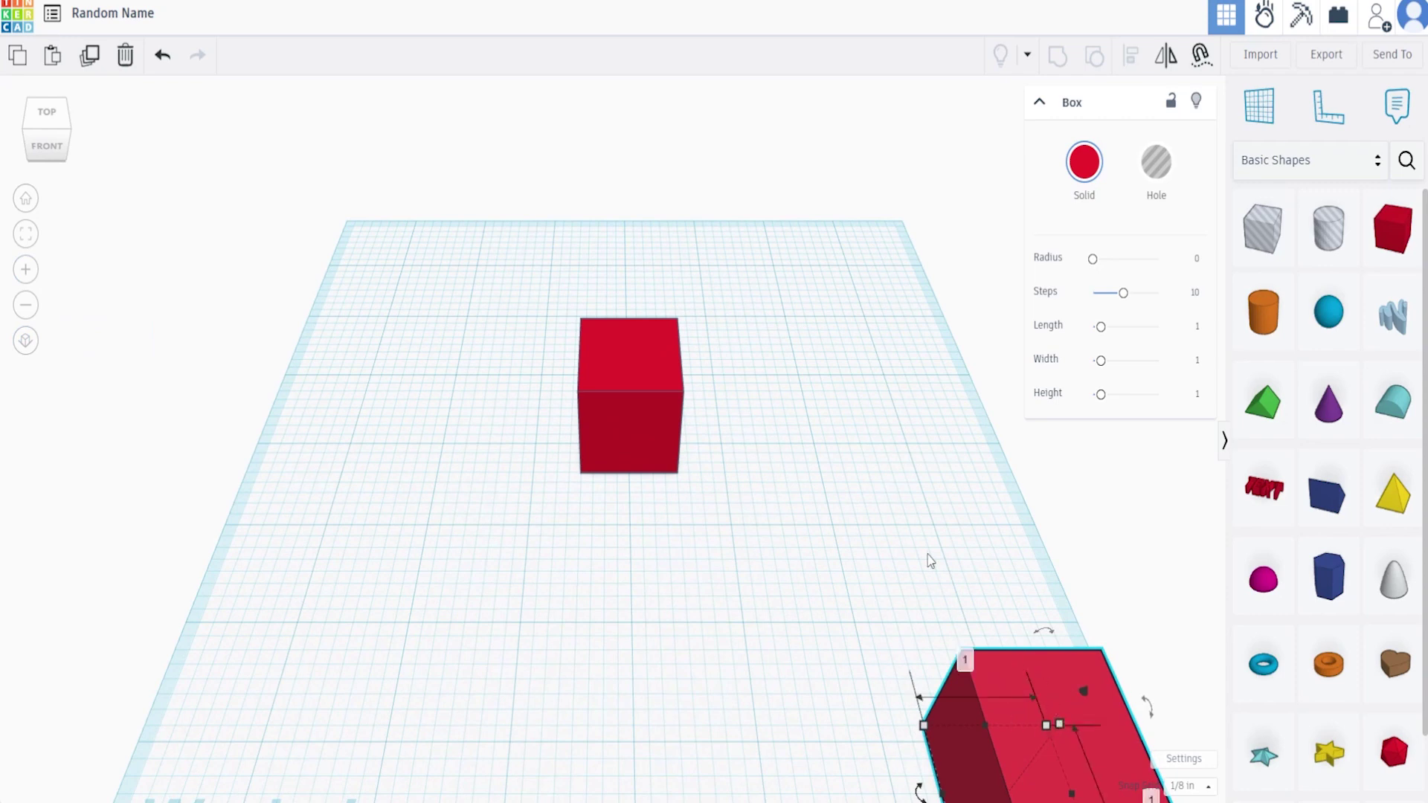
key("Delete")
right_click_drag(457, 497, 595, 506)
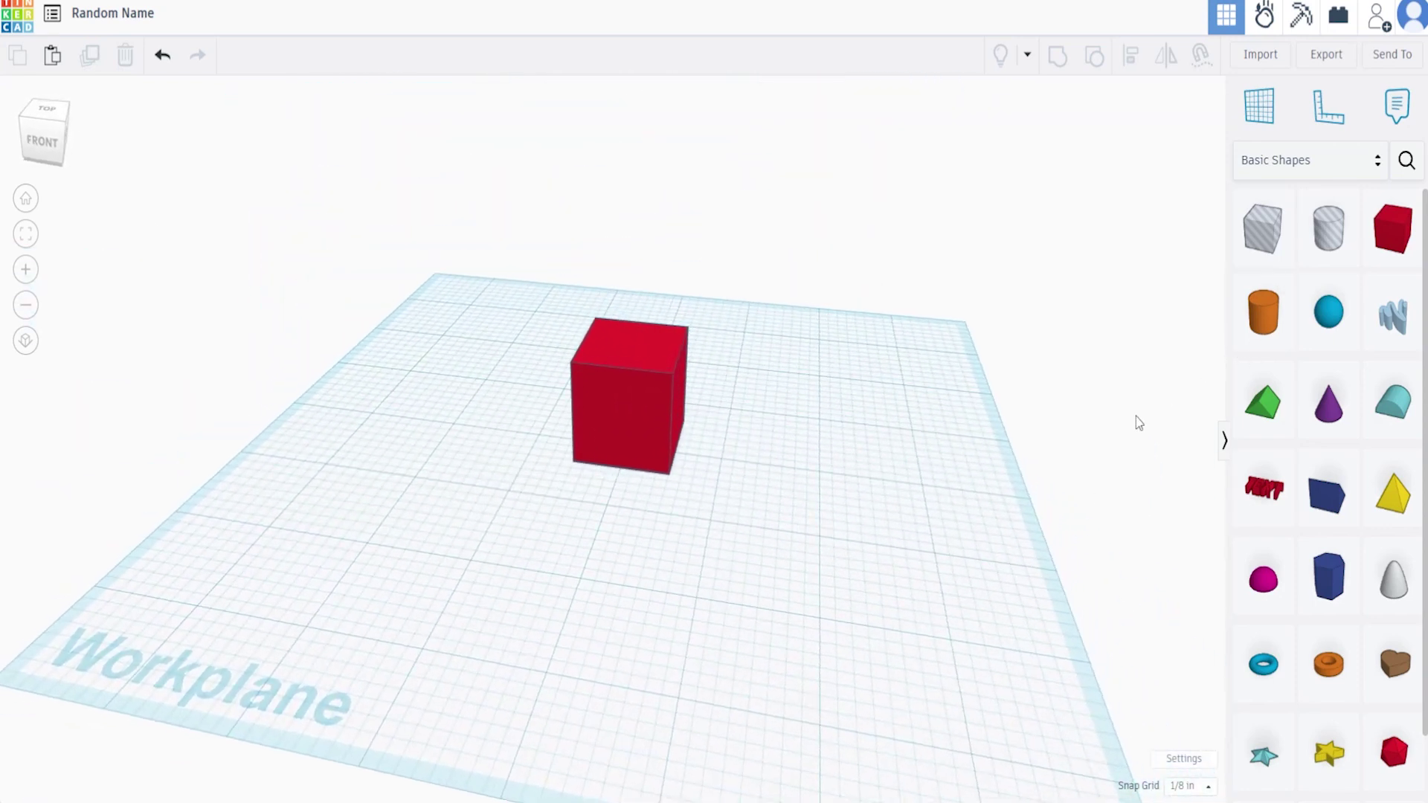
Step: Set the red box's Length to 1.678, Width to 2.13 and Height to 1.678
right_click_drag(739, 488, 720, 513)
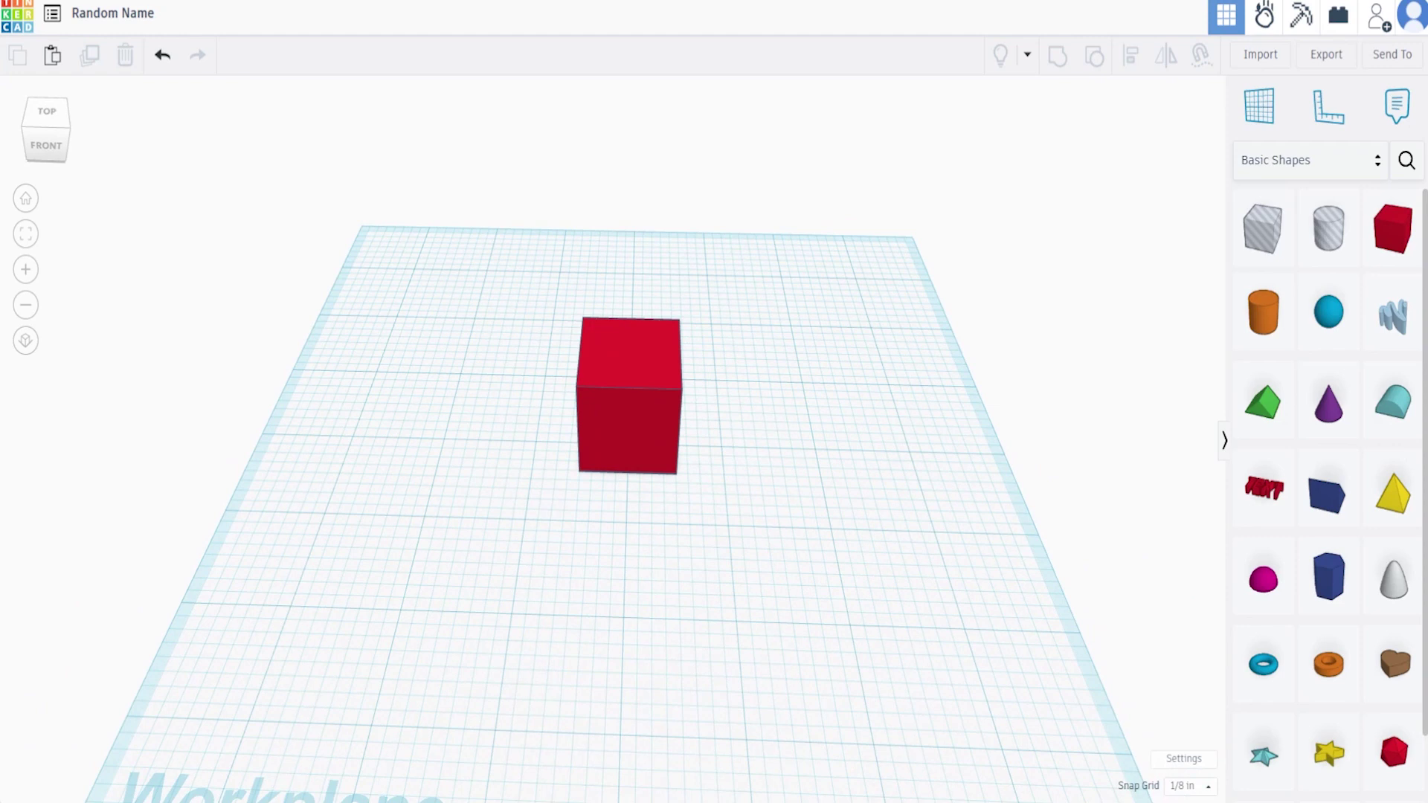
right_click_drag(854, 568, 735, 582)
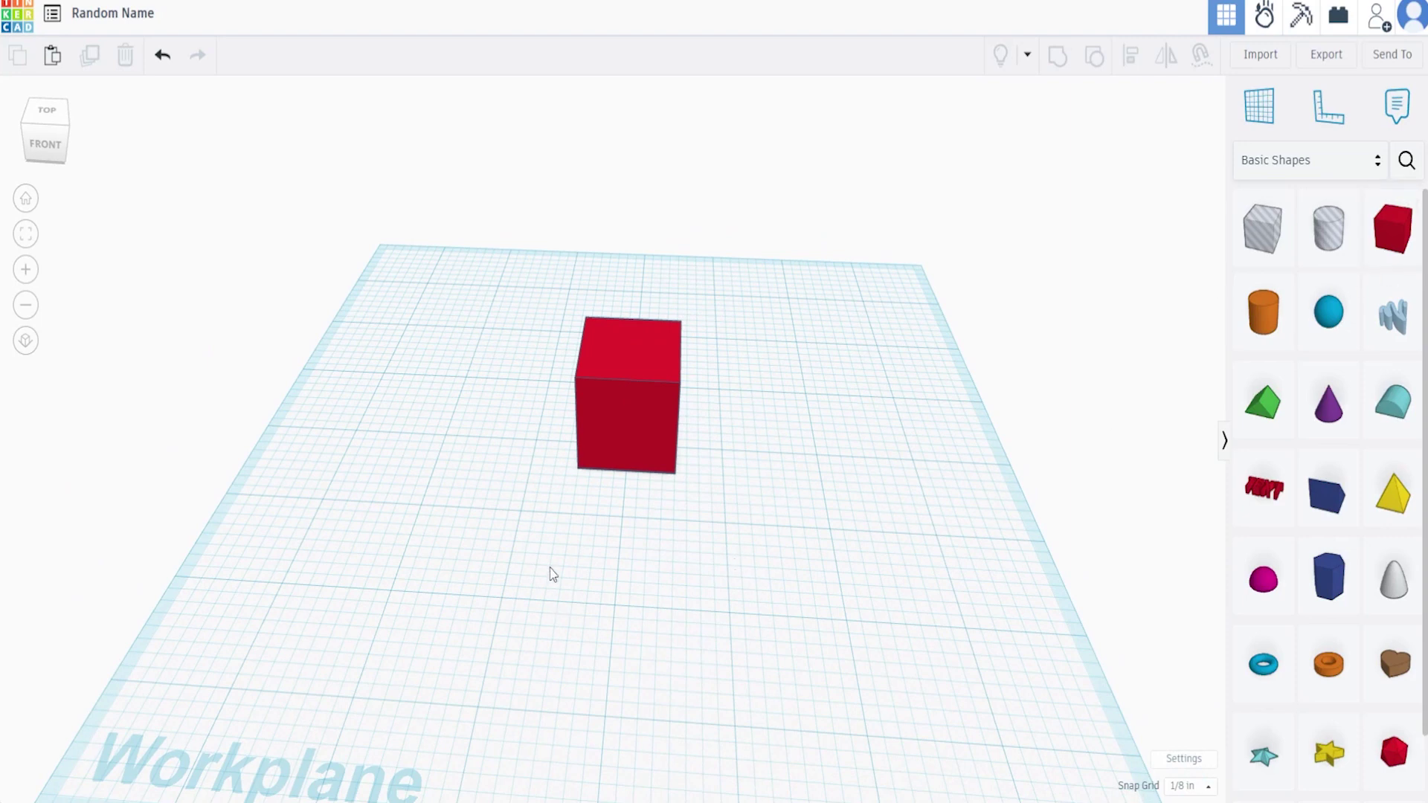
left_click(620, 426)
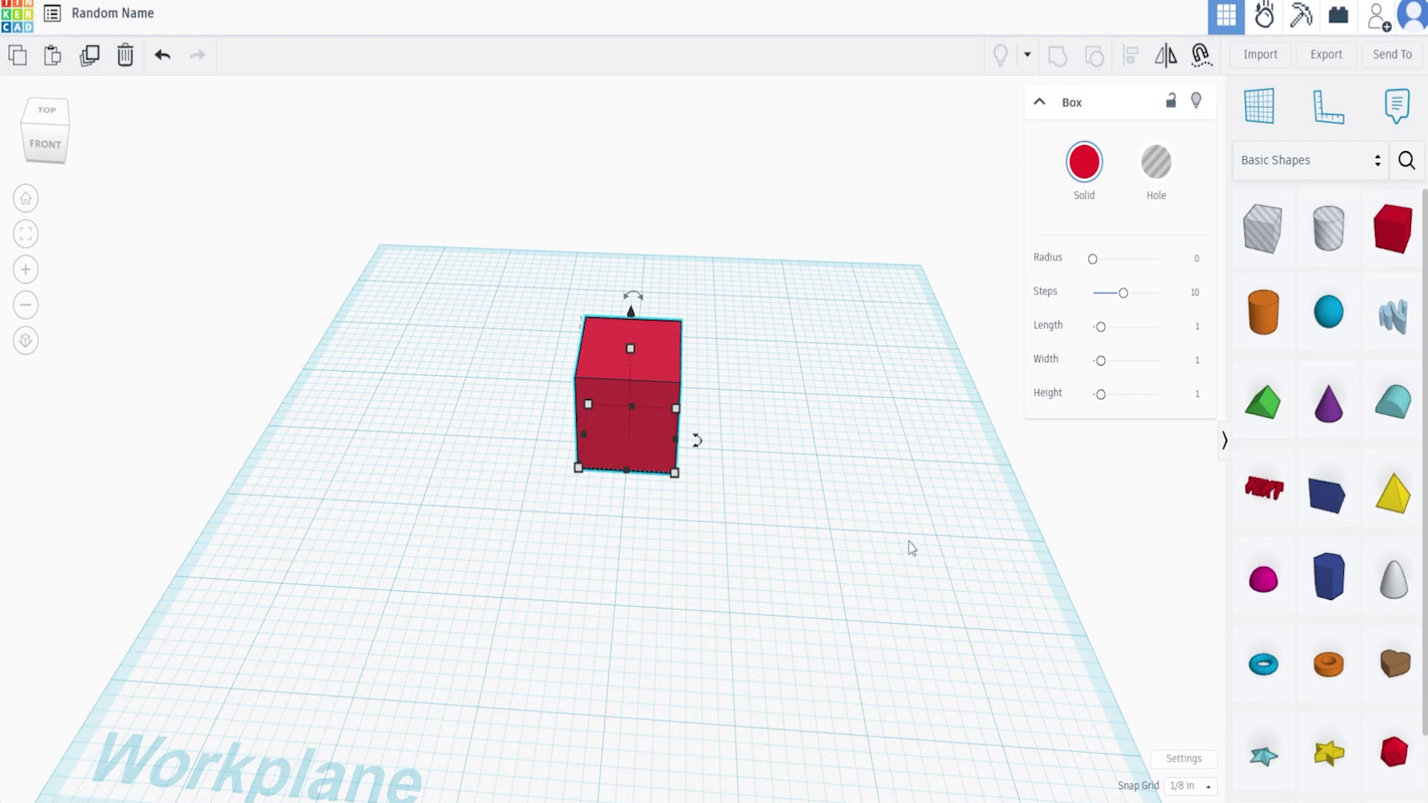
mouse_move(1099, 327)
left_mouse_down()
mouse_move(1122, 332)
mouse_move(1091, 340)
mouse_move(1096, 326)
mouse_move(1153, 326)
mouse_move(1097, 337)
mouse_move(1138, 327)
mouse_move(1112, 327)
mouse_move(1147, 360)
mouse_move(1122, 392)
mouse_move(1138, 397)
mouse_move(1114, 394)
mouse_move(1106, 332)
left_mouse_up()
left_click_drag(1114, 394, 1106, 394)
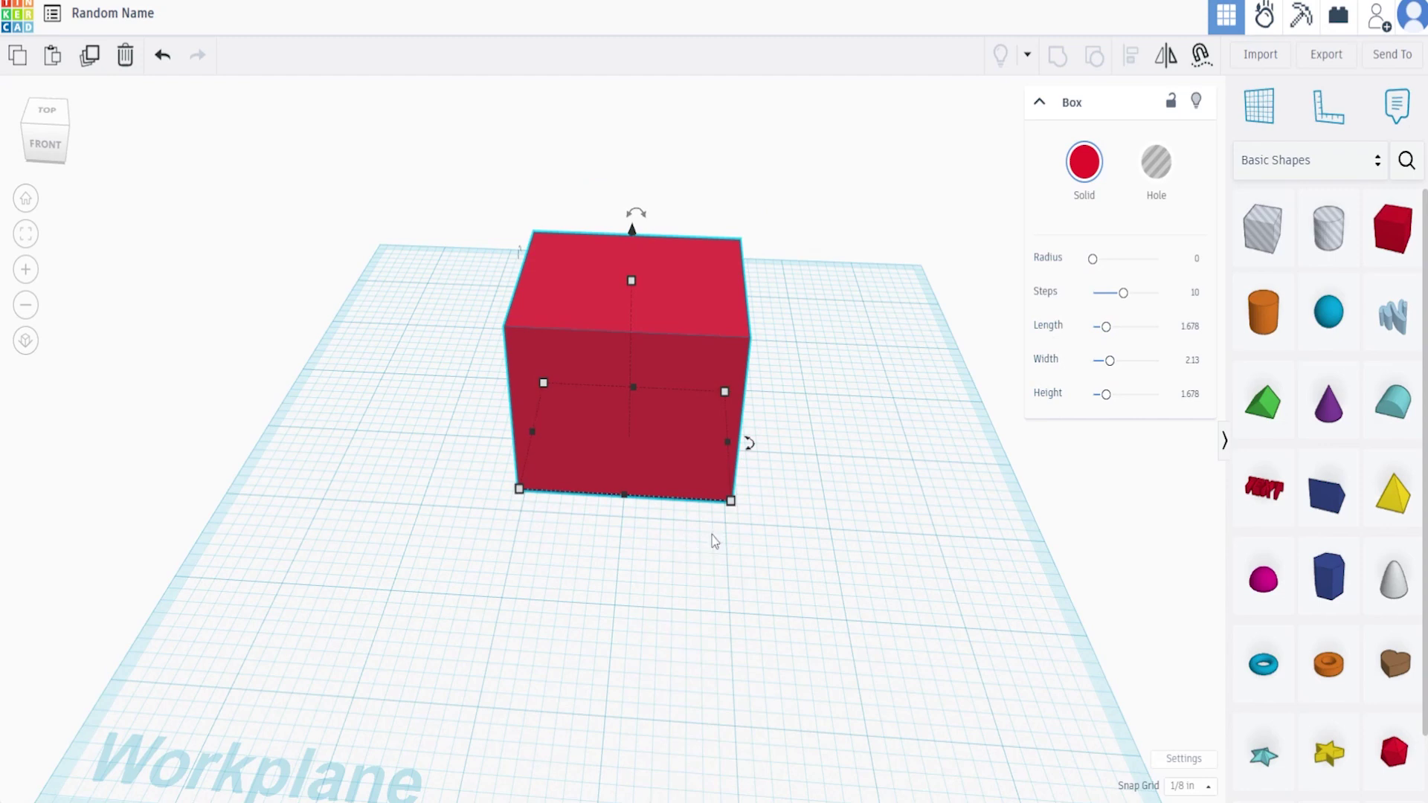
Step: Reshape the box directly on the workplane by lowering its top, shifting it slightly and stretching its front-to-back depth to 1.839 in
mouse_move(615, 504)
left_mouse_down()
mouse_move(605, 612)
mouse_move(636, 431)
mouse_move(621, 617)
mouse_move(638, 496)
left_mouse_up()
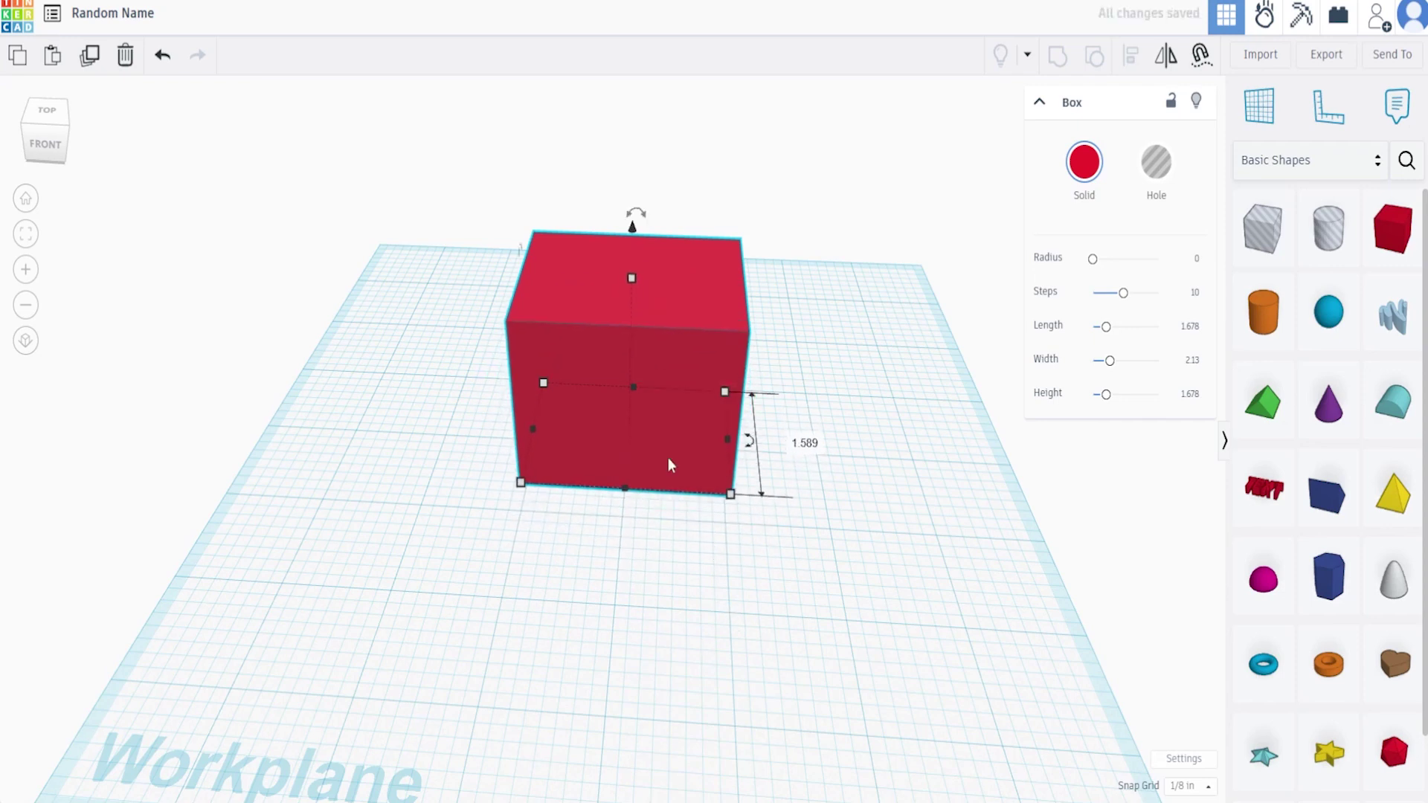
left_click_drag(631, 280, 643, 308)
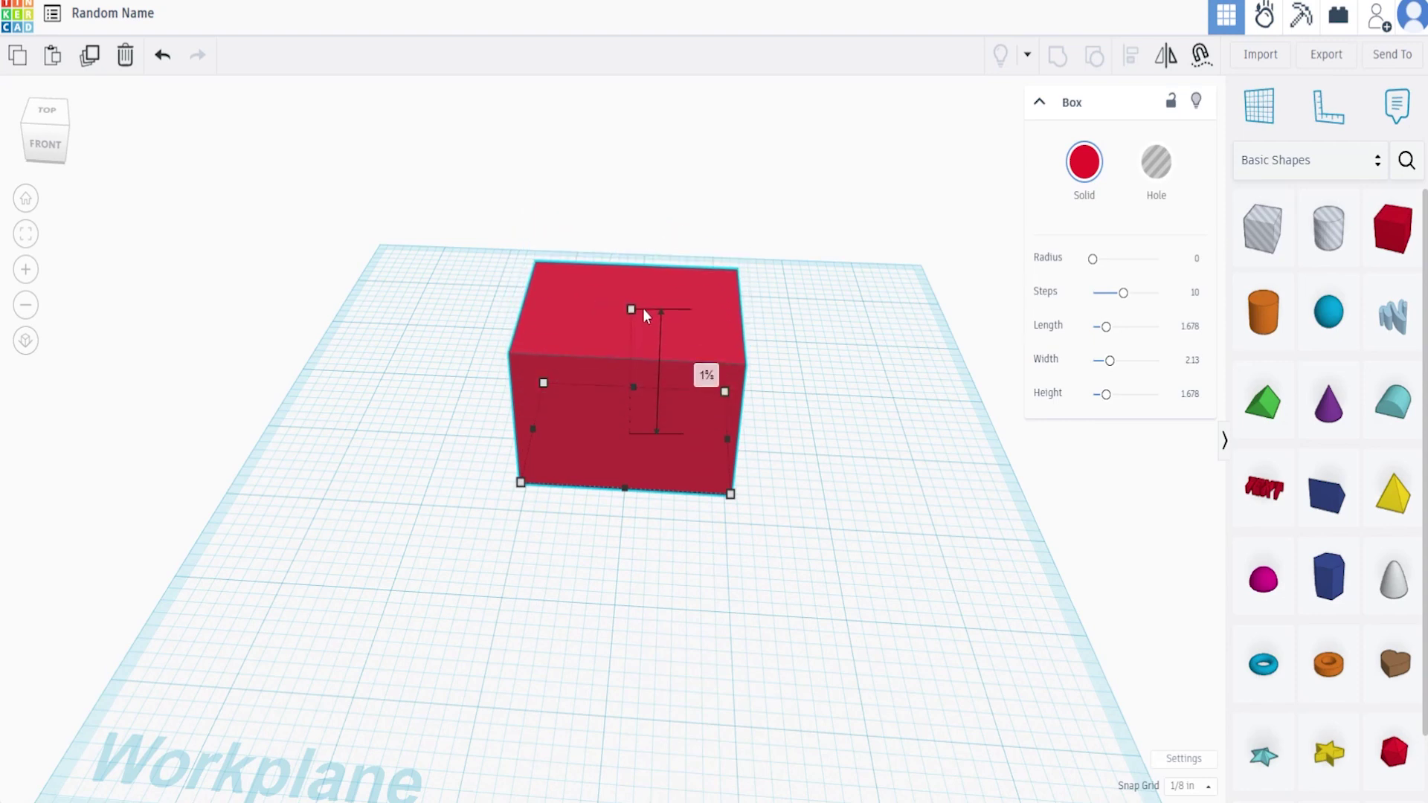
left_click(823, 433)
left_click_drag(626, 459, 620, 450)
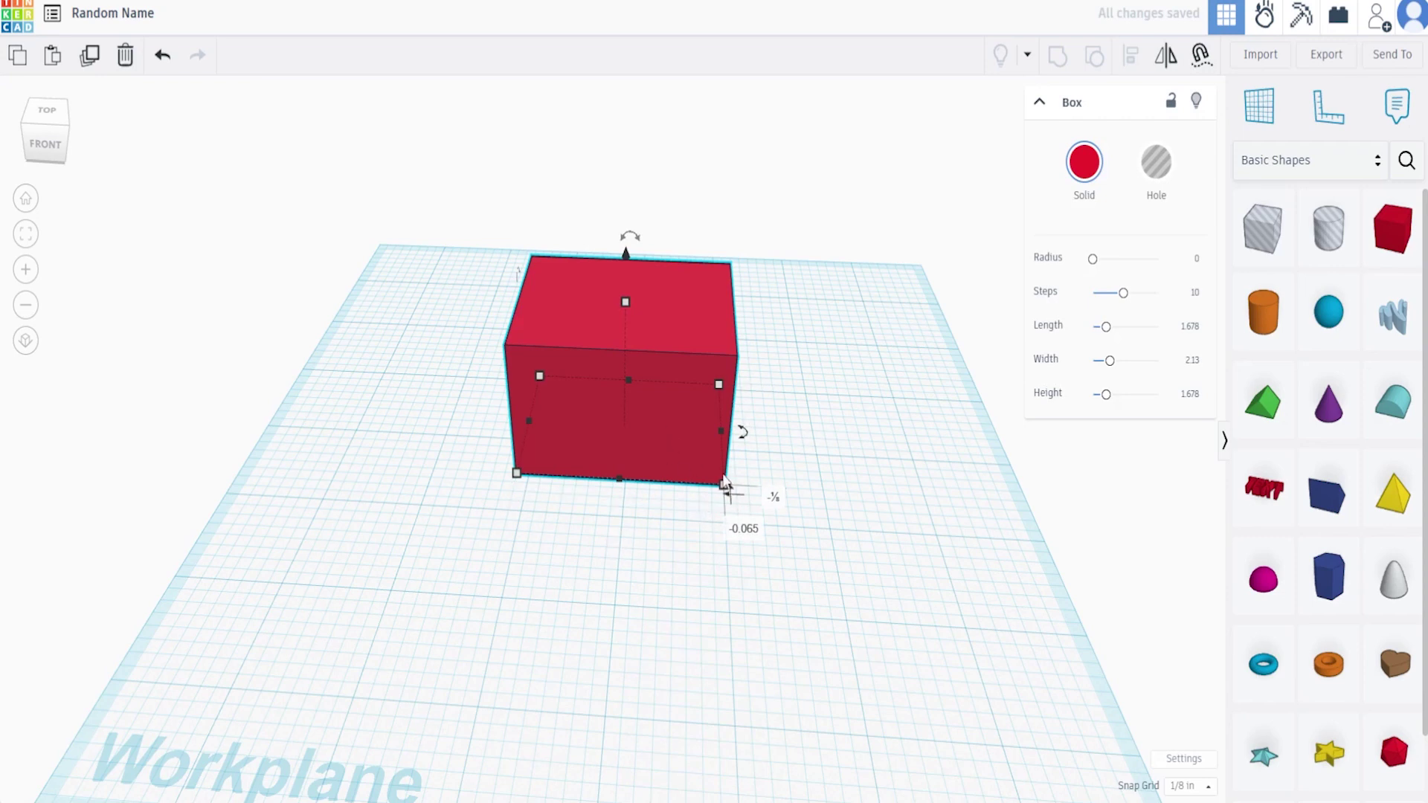
left_click_drag(725, 487, 738, 514)
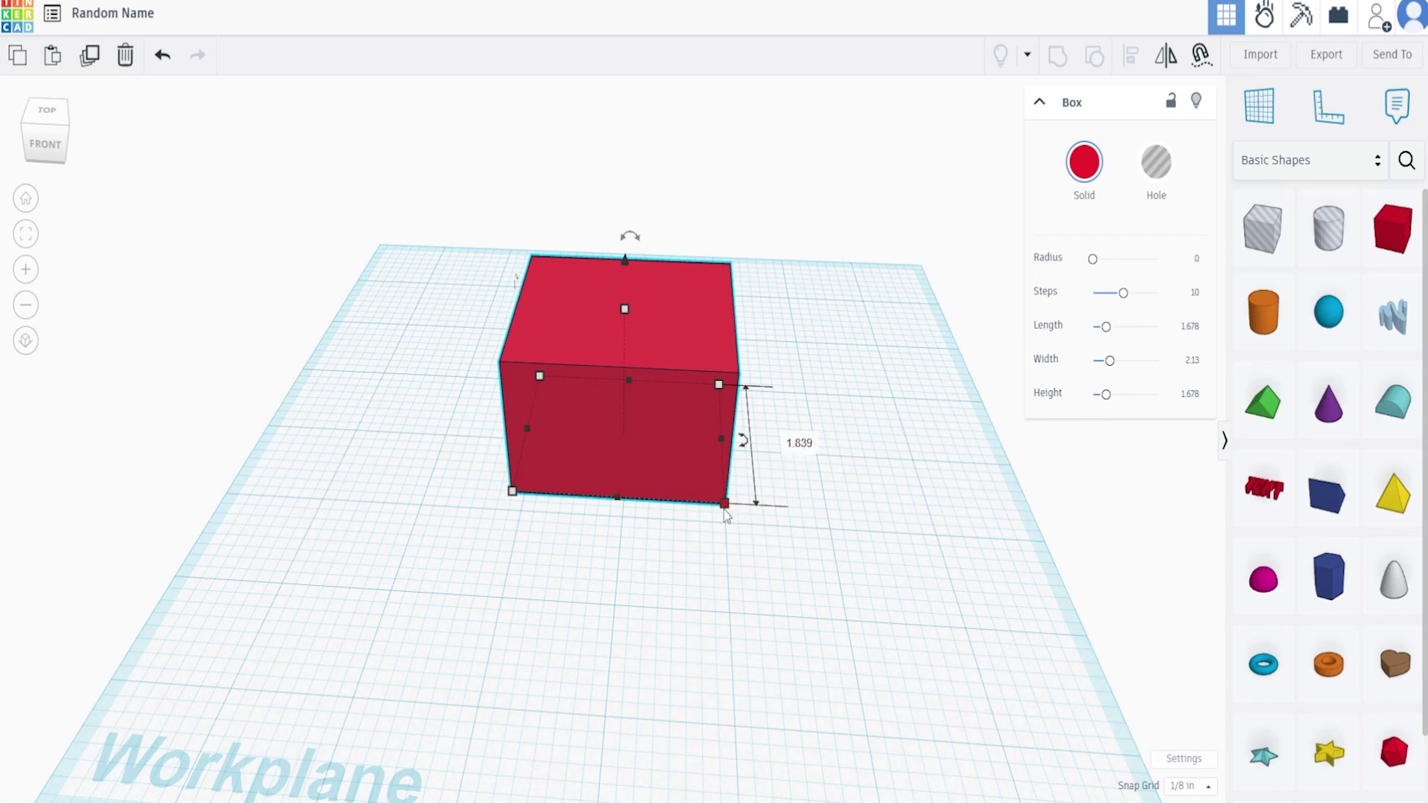
Step: Enter exact dimensions on the box, setting its depth, width and height each to 1 in
left_click(803, 461)
left_click(729, 442)
left_click(804, 446)
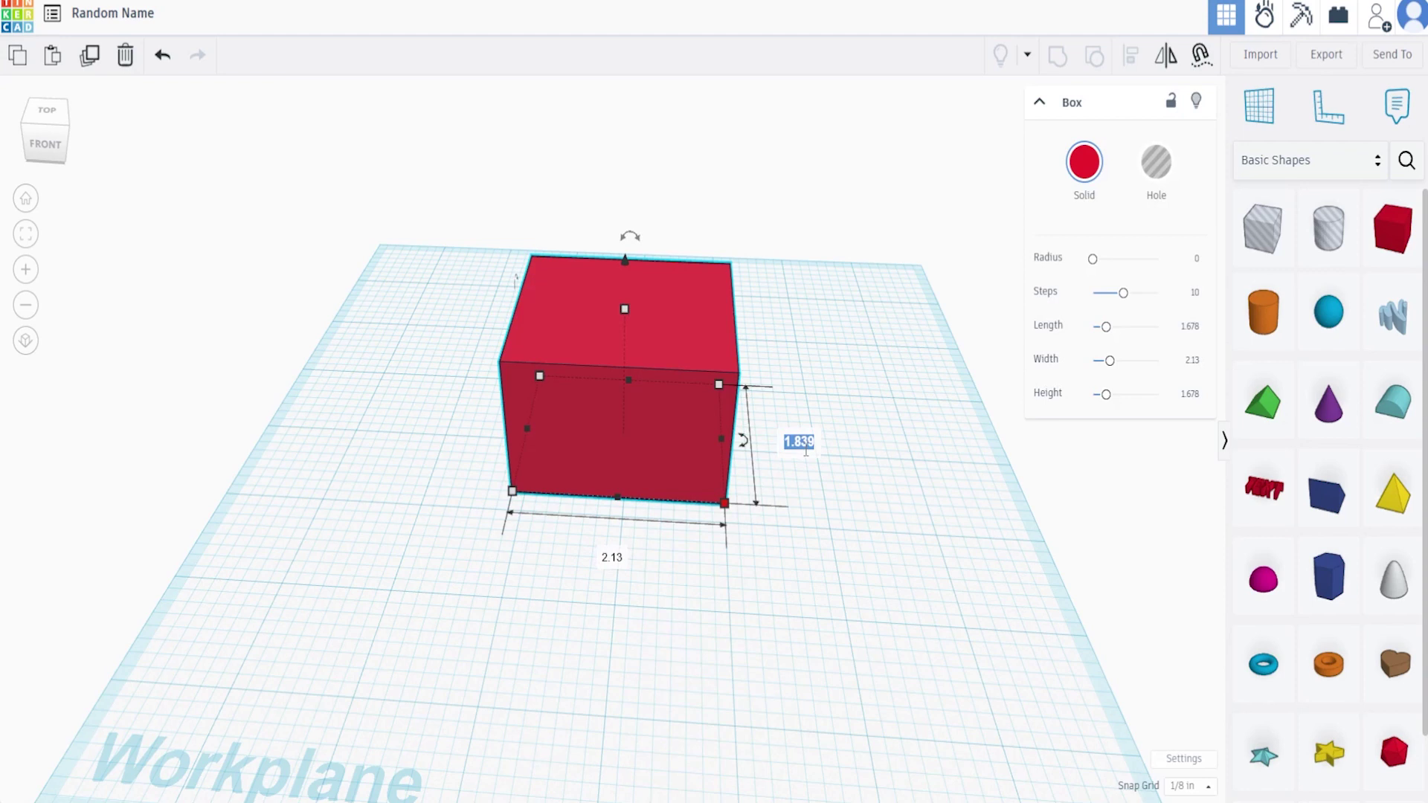
type("1")
key("Return")
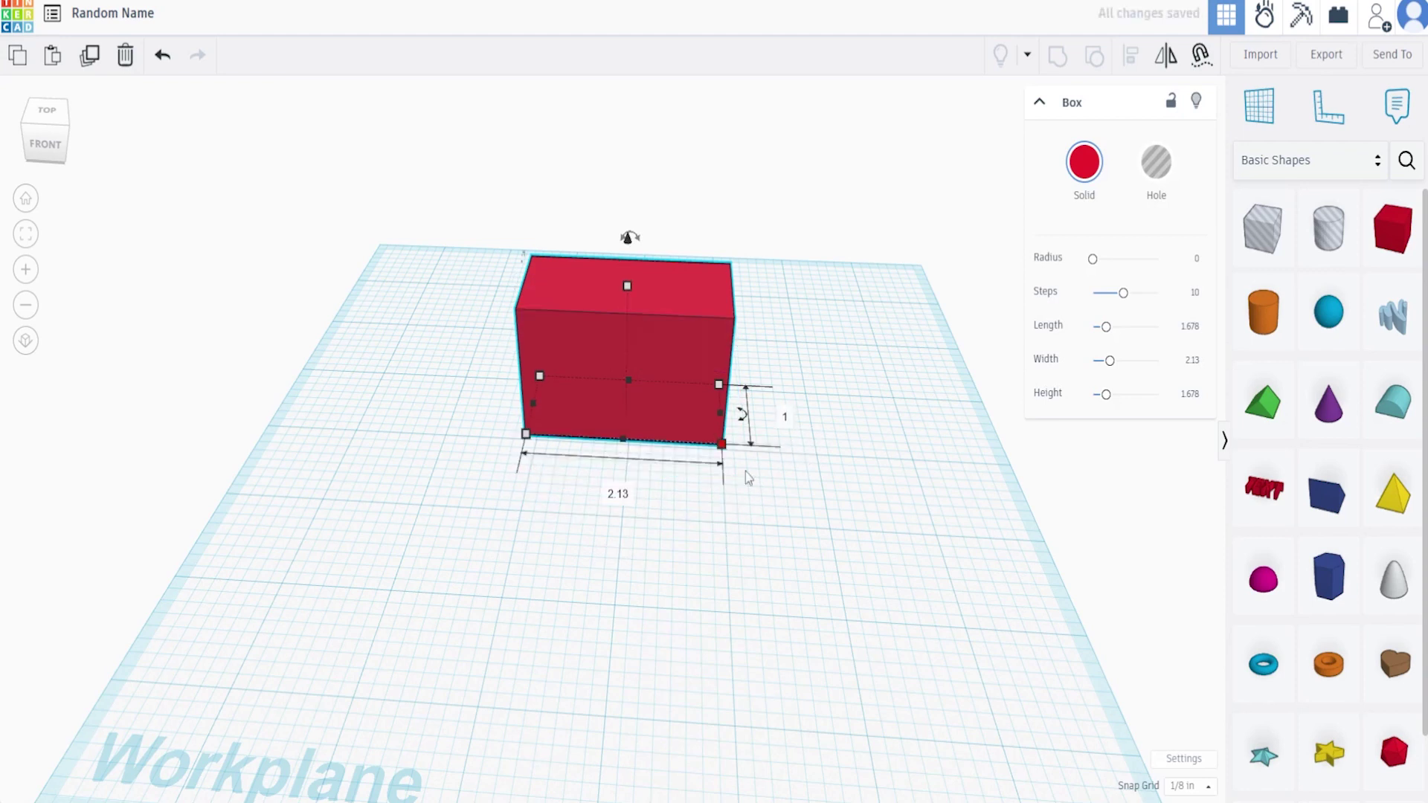
left_click(616, 495)
type("1")
key("Return")
mouse_move(572, 285)
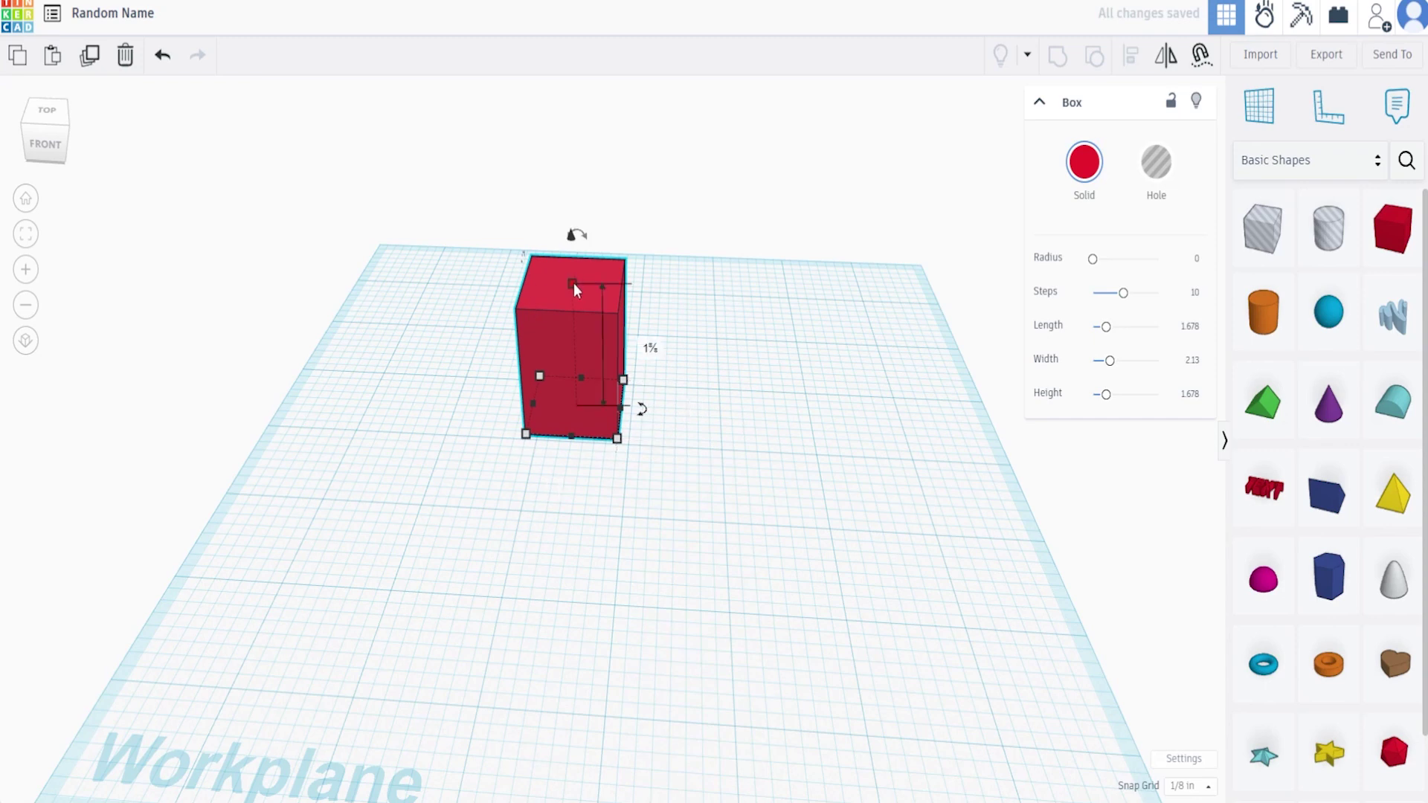
left_click(650, 347)
type("1")
key("Return")
Step: Reselect the box and move it forward and right, back toward the middle of the workplane
left_click(672, 506)
left_click(582, 404)
left_click_drag(581, 405, 658, 425)
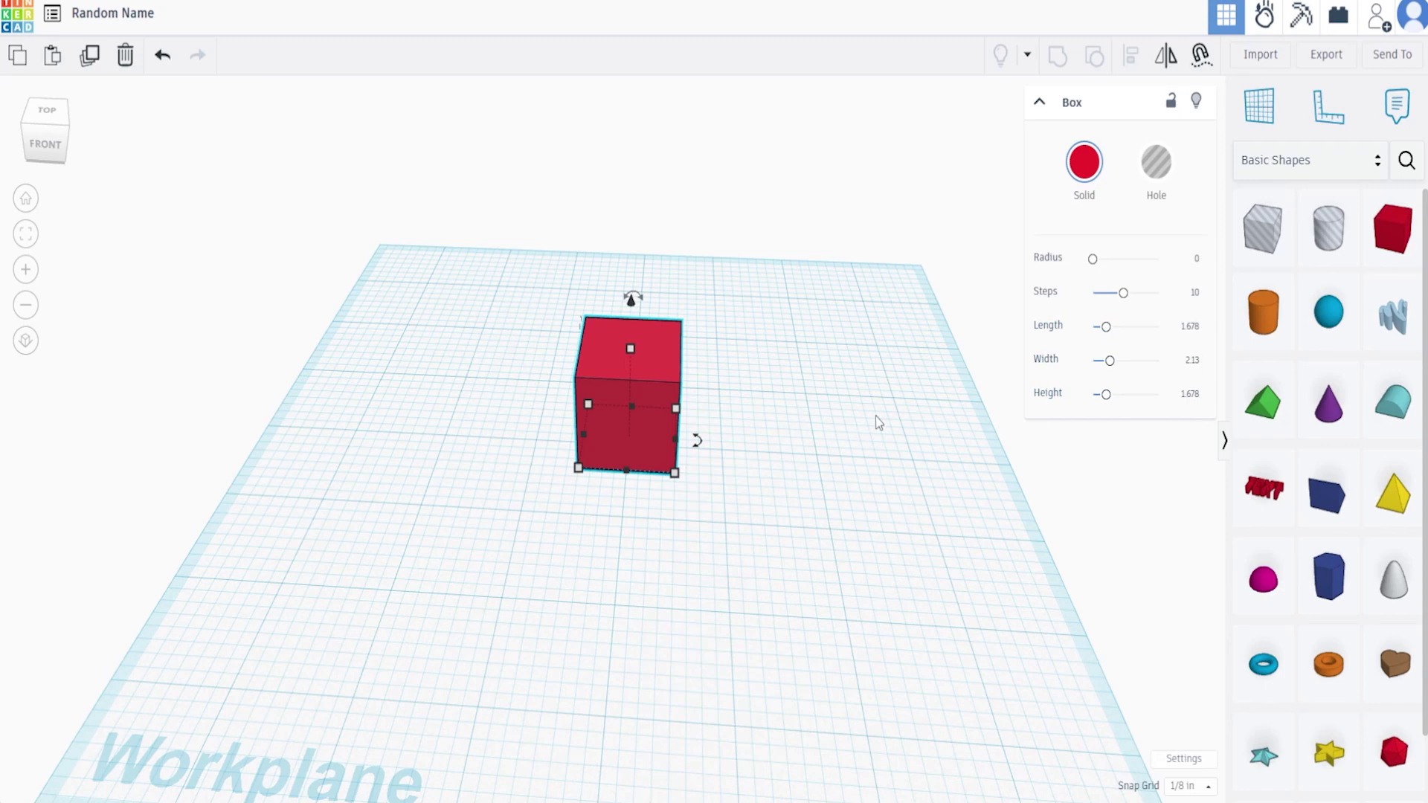
Step: Round the box's edges with a Radius of 0.204 and inspect them from an angle
left_click(1039, 102)
left_click(1040, 102)
left_click_drag(1093, 258, 1109, 258)
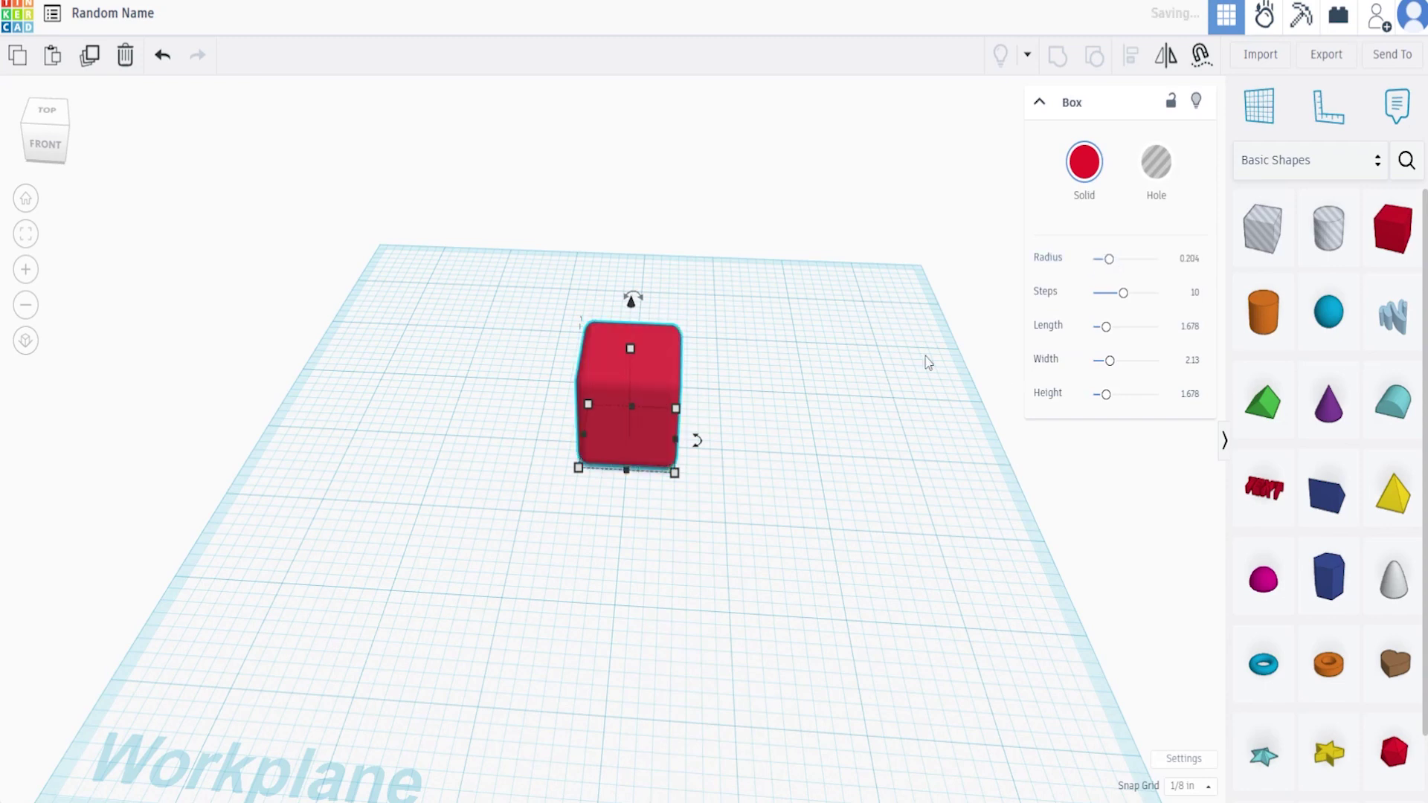
right_click_drag(739, 449, 681, 349)
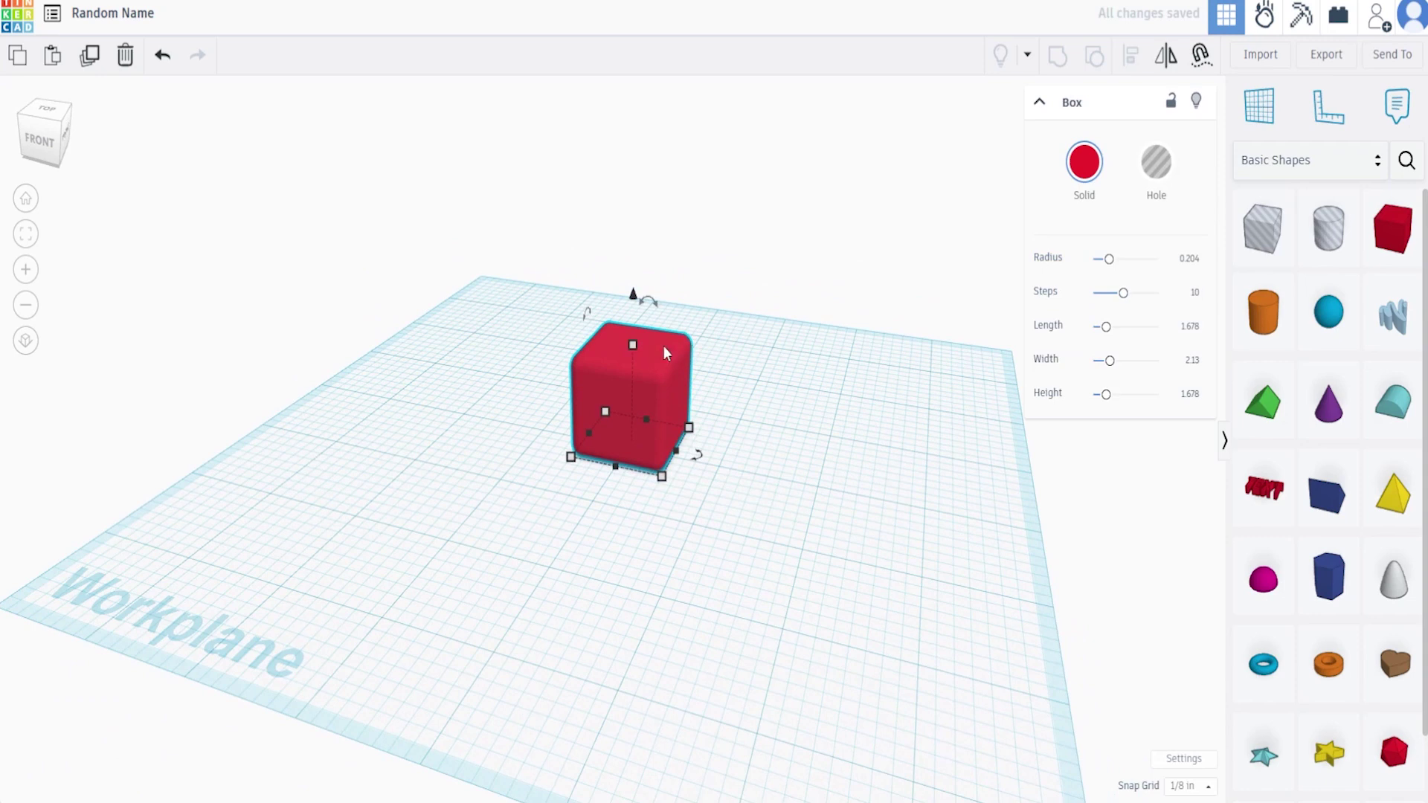
right_click_drag(781, 516, 730, 436)
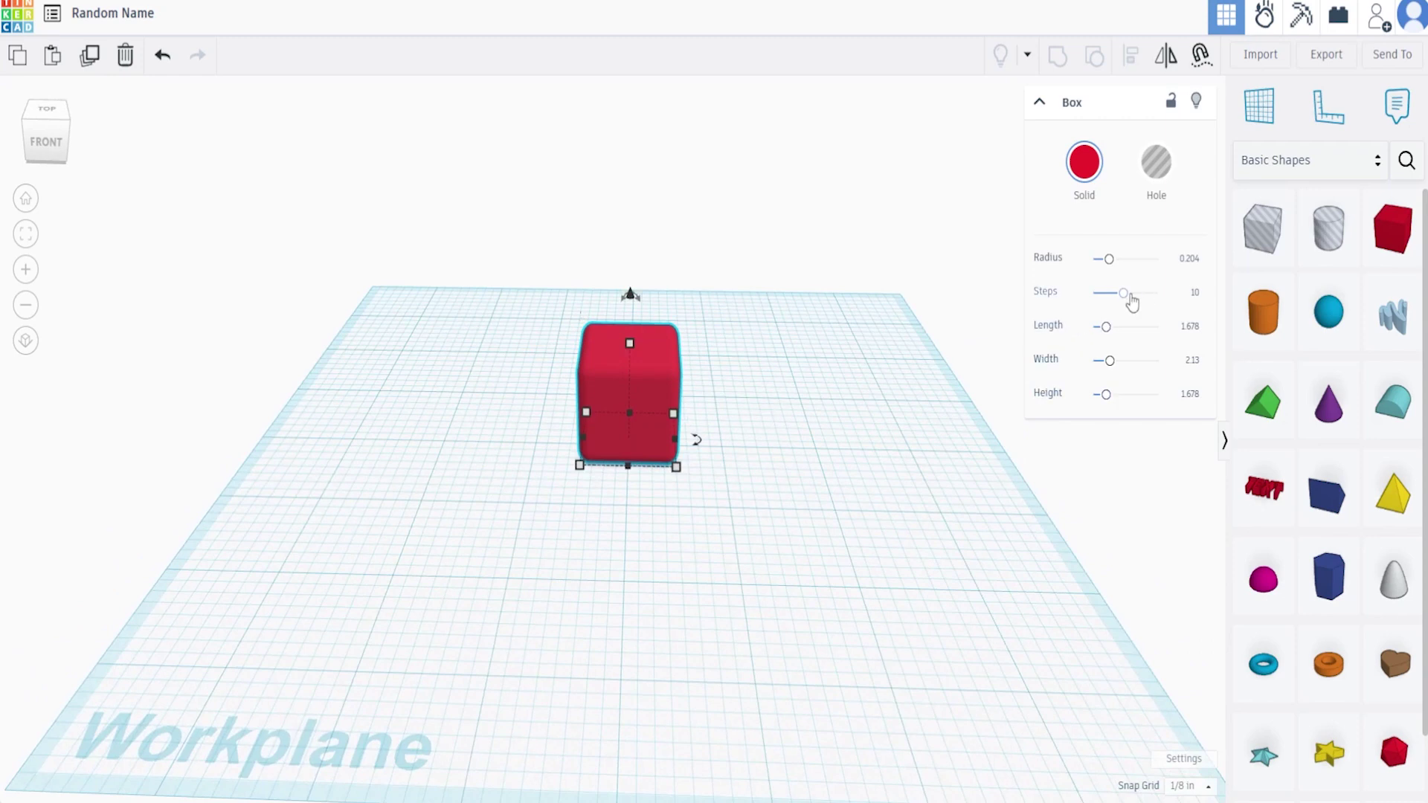
Step: Try coarse edge rounding on the box with Steps at 1 and at 3, inspecting the corners up close
left_click_drag(1122, 293, 1093, 293)
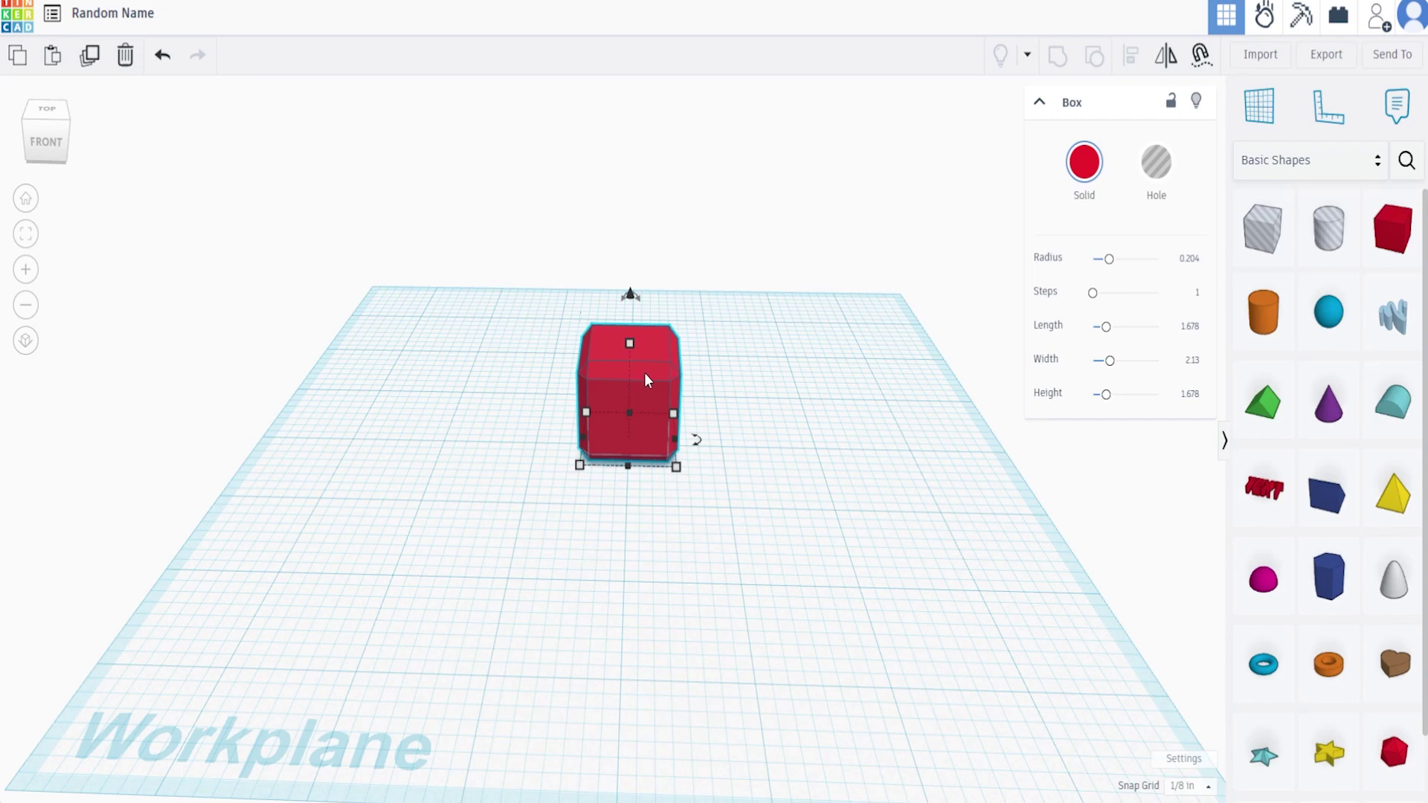
right_click_drag(653, 362, 715, 347)
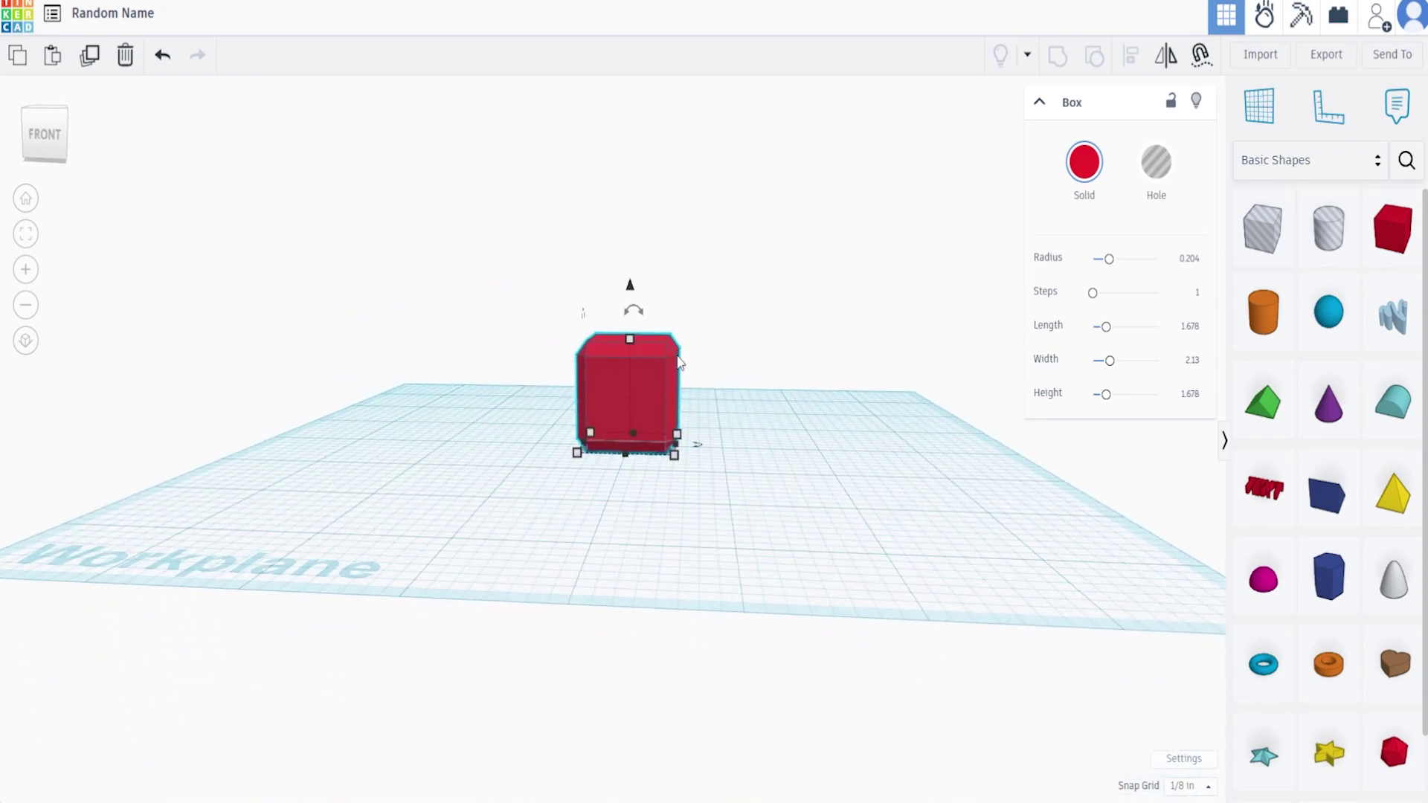
left_click_drag(1092, 292, 1099, 293)
mouse_move(618, 303)
scroll(669, 335, "up", 10)
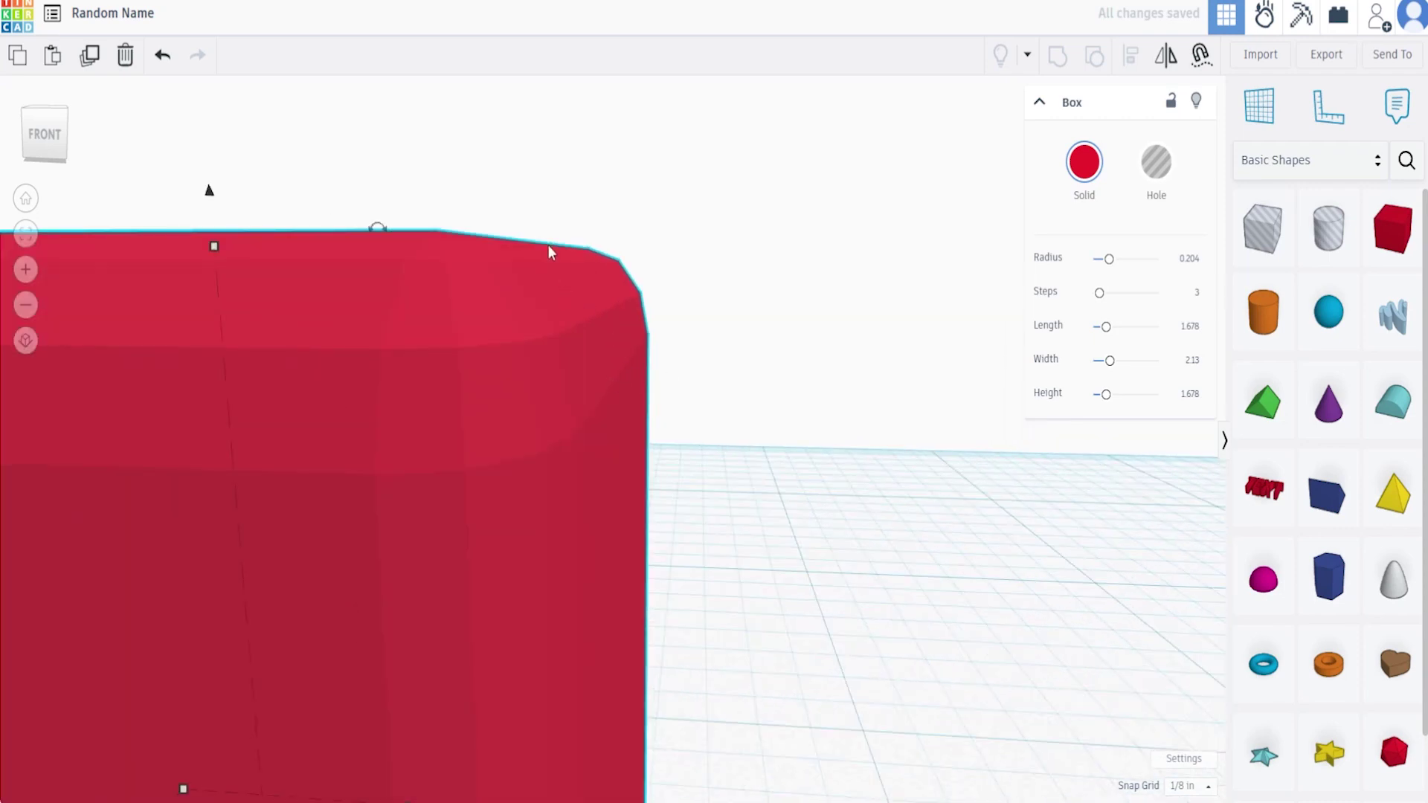
Step: Set the box's Steps to 20 for the smoothest edge rounding and inspect the edges up close
right_click_drag(467, 354, 595, 416)
left_click_drag(1100, 294, 1323, 309)
right_click_drag(561, 562, 671, 585)
scroll(671, 585, "up", 1)
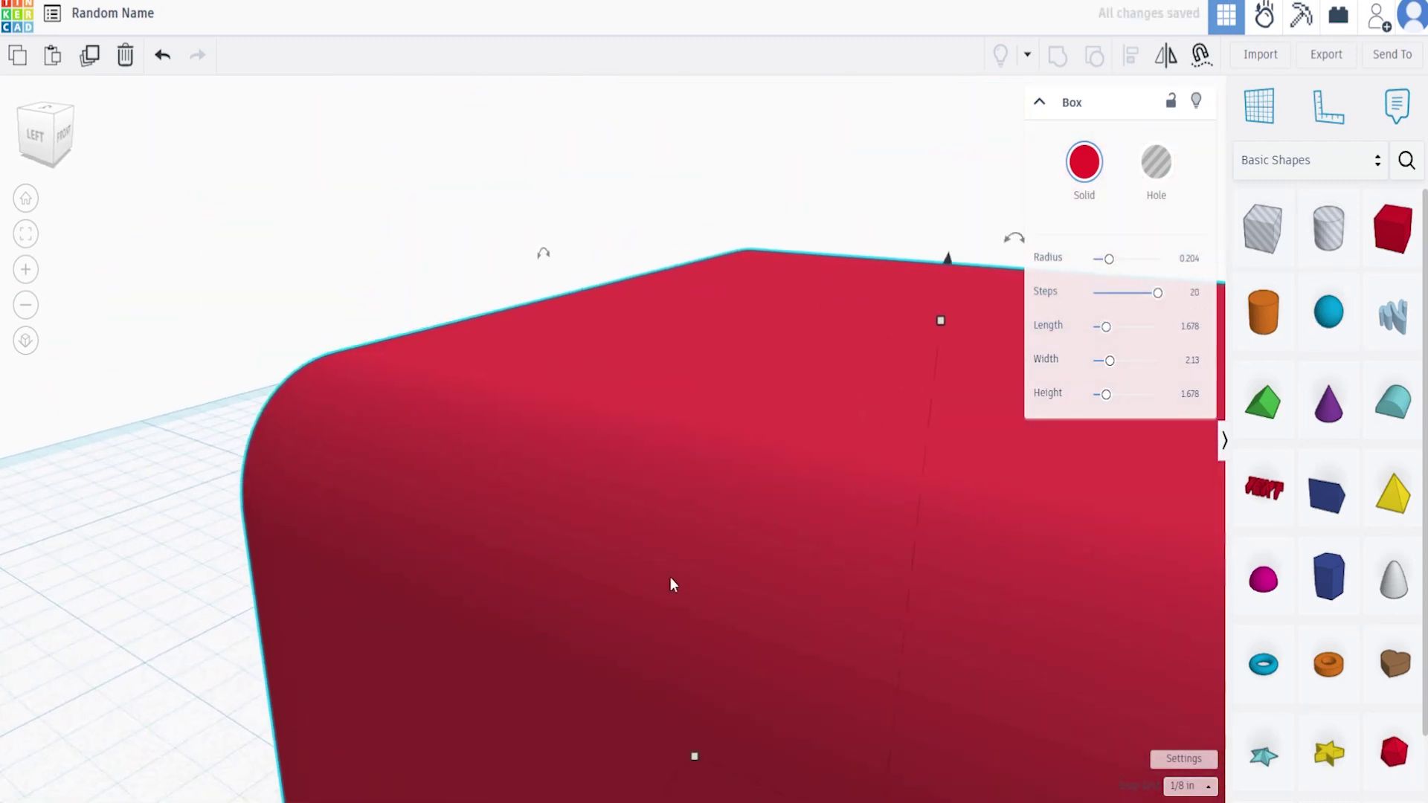
Step: Try light periwinkle and blue as the box's solid color, and return it to red
left_click(1083, 163)
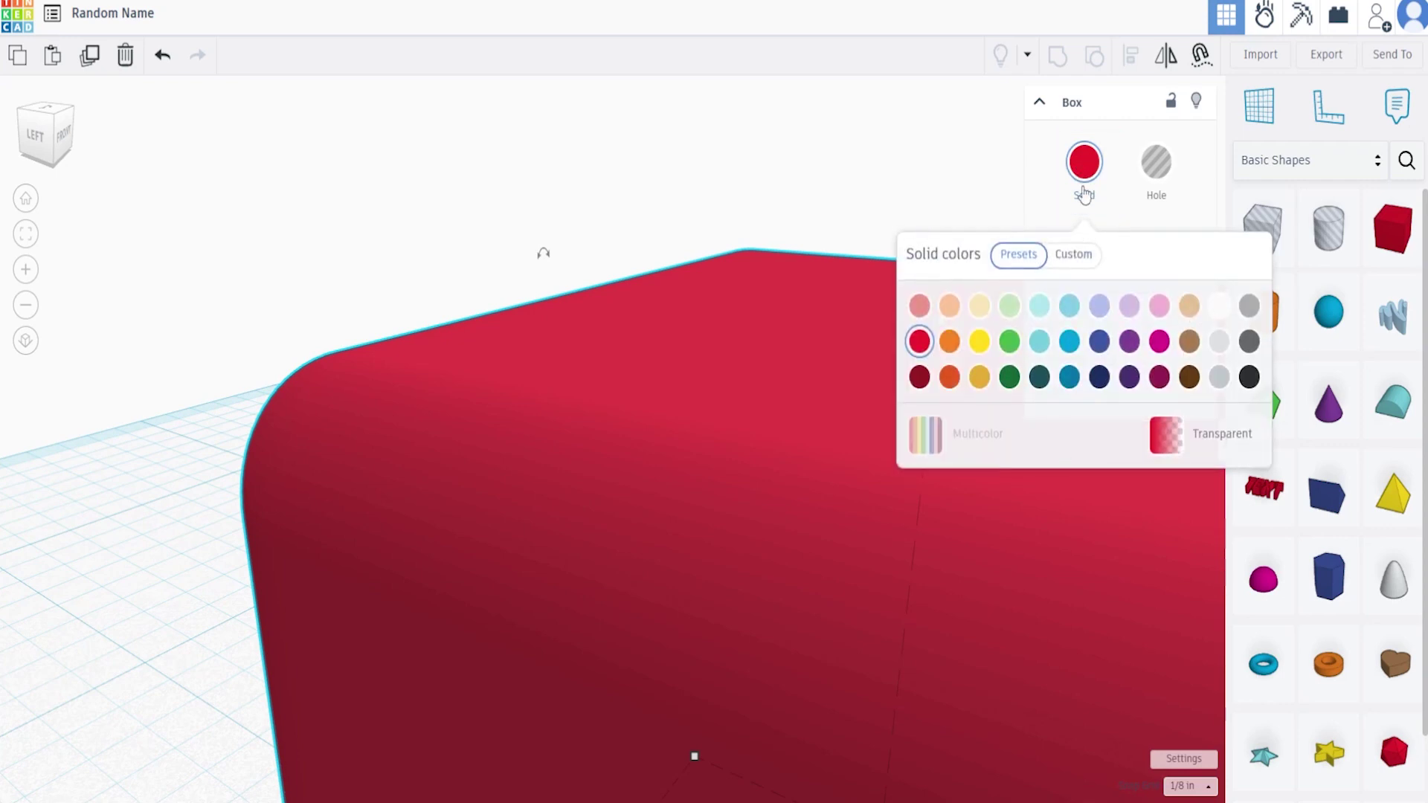
left_click(1099, 305)
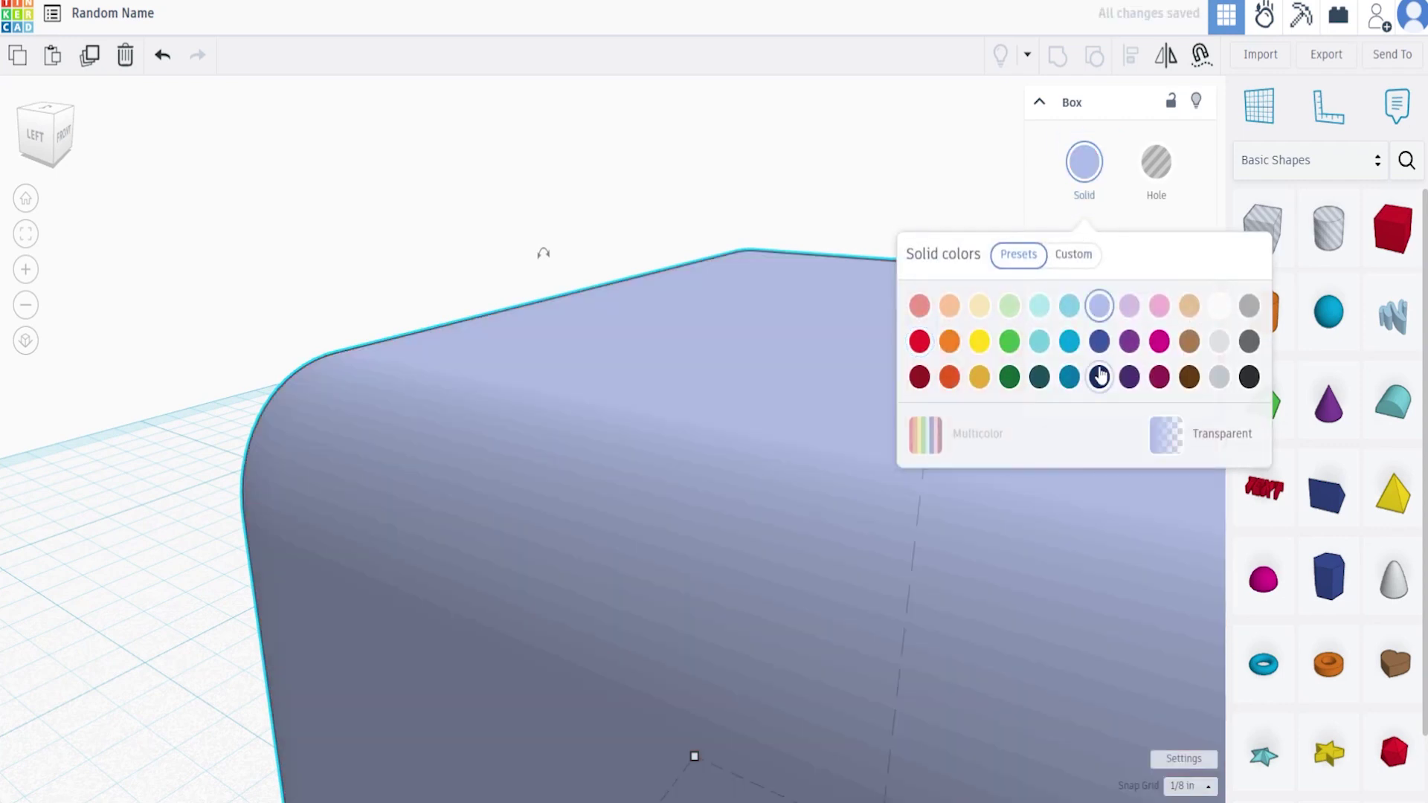
left_click(1099, 342)
left_click(919, 348)
left_click(1074, 195)
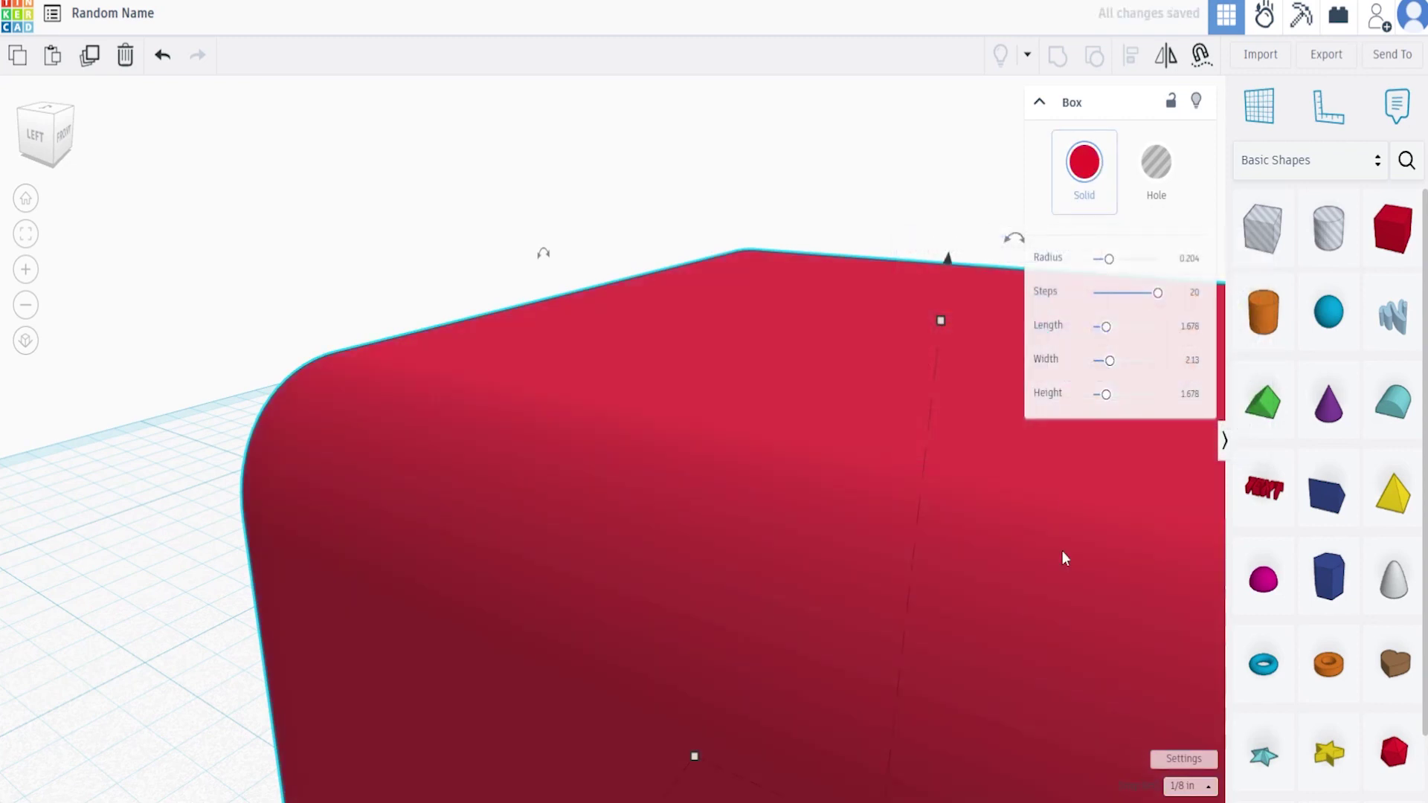
Step: Set the box's Radius to 0 to restore its sharp edges
scroll(1064, 551, "down", 5)
right_click_drag(1150, 690, 207, 424)
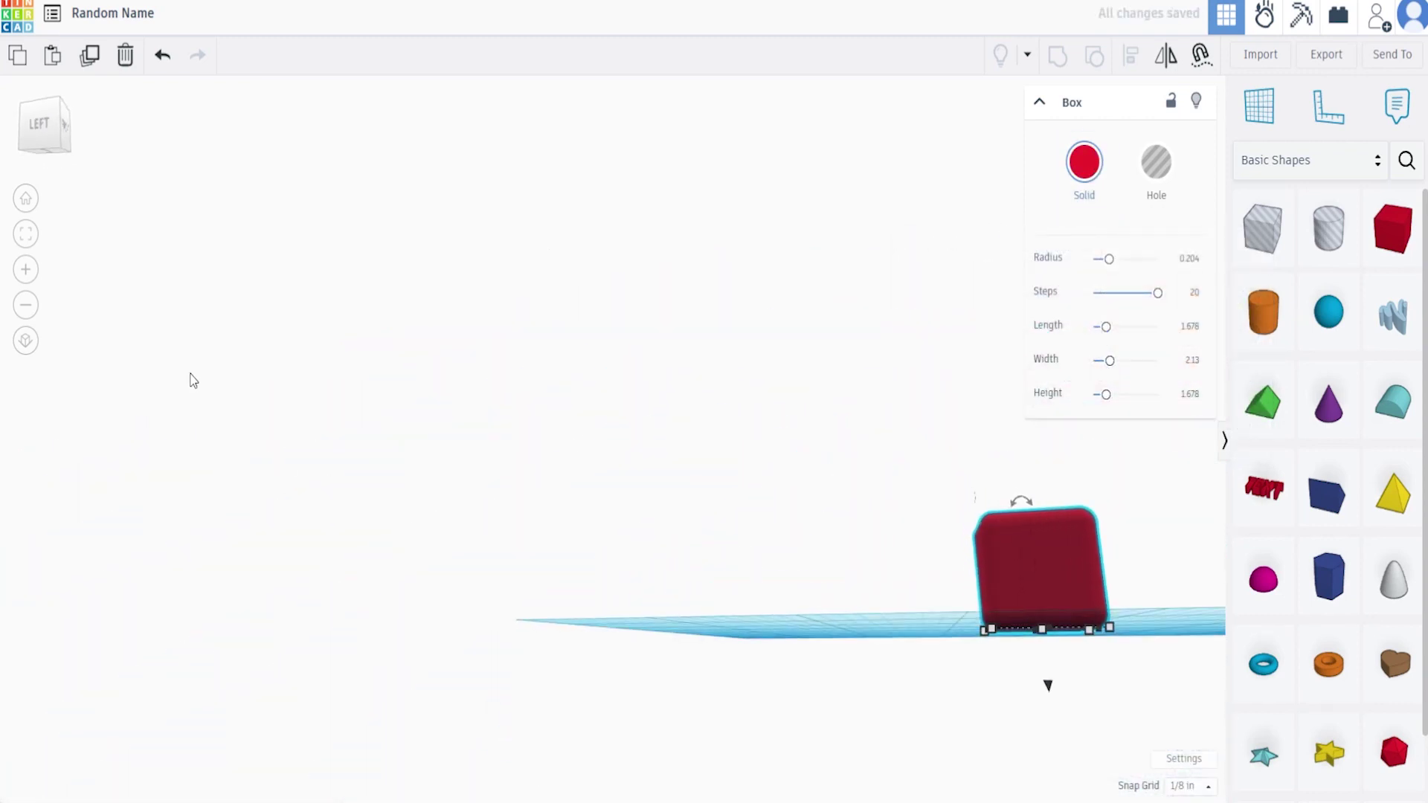
left_click(25, 236)
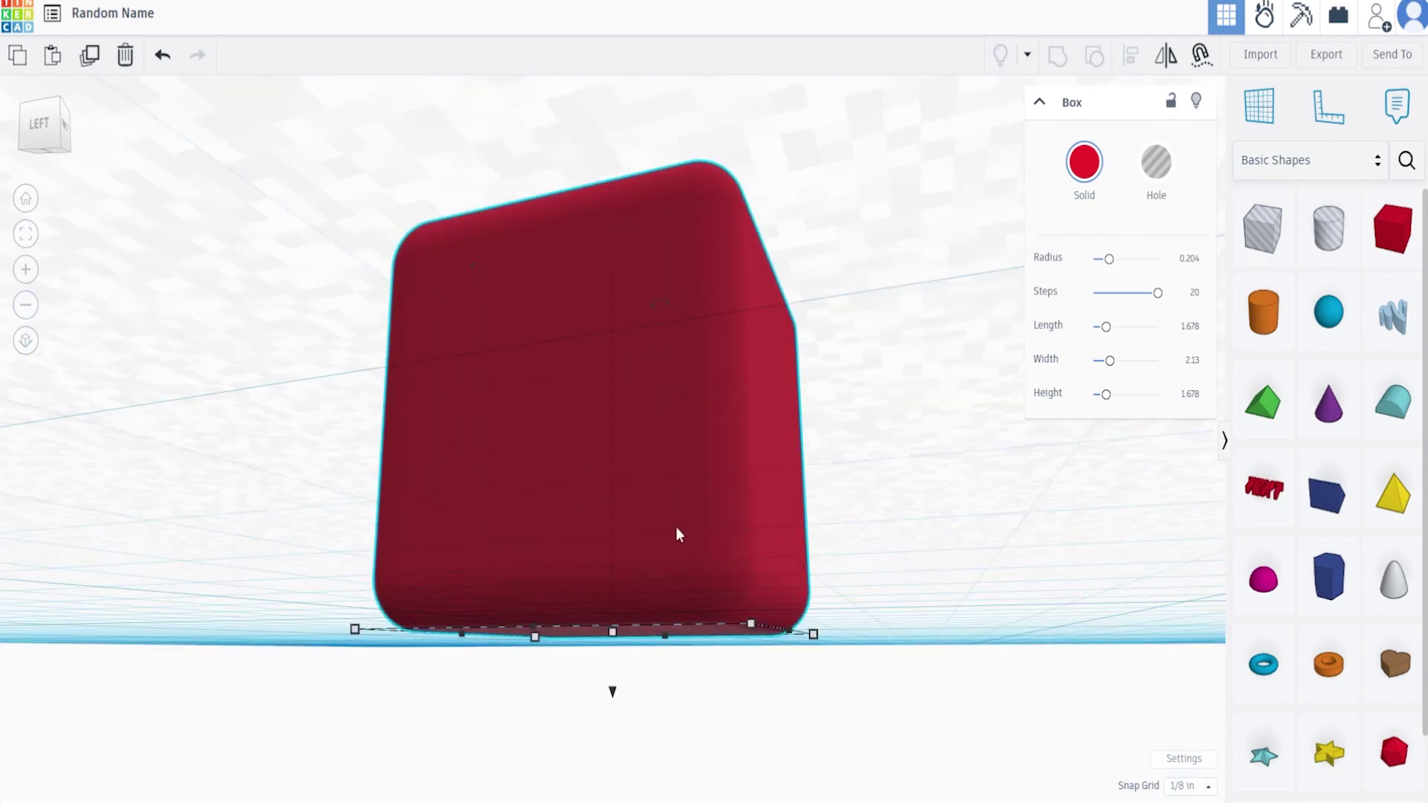
scroll(811, 640, "down", 3)
right_click_drag(731, 591, 922, 565)
left_click_drag(1110, 262, 1095, 268)
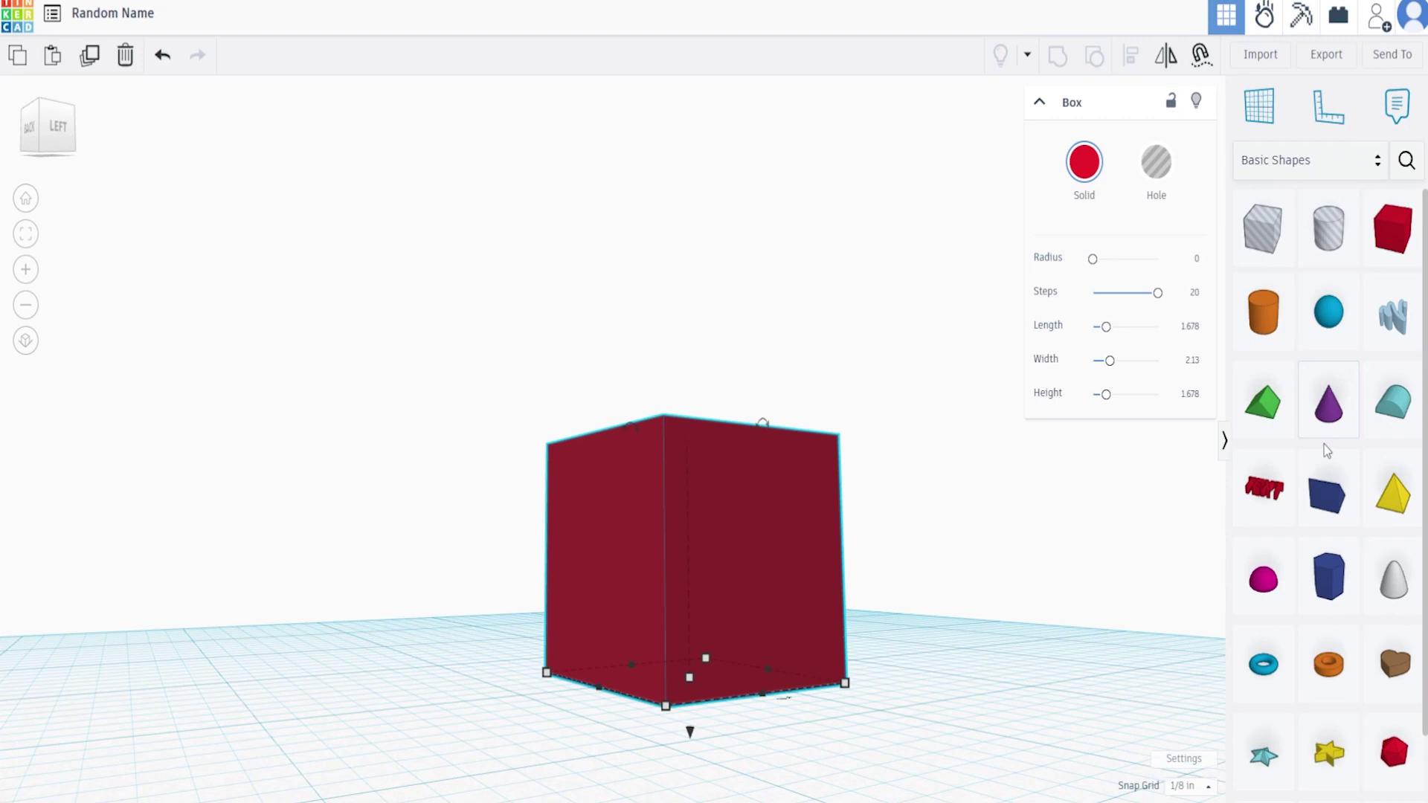
Step: Turn the box into a hole, view it from the back and a corner, and make it solid red again
left_click(1156, 162)
right_click_drag(833, 572, 1075, 625)
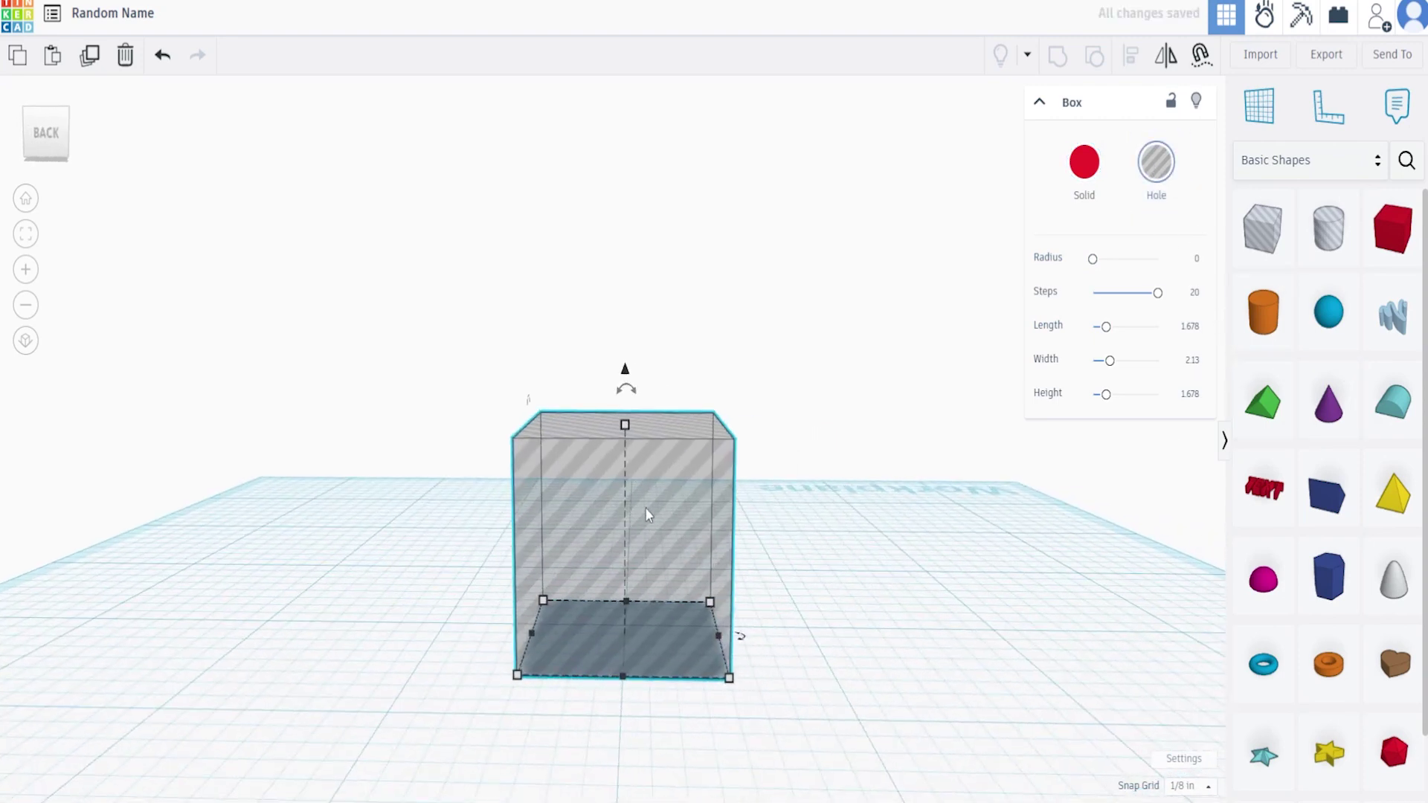
right_click_drag(449, 578, 396, 523)
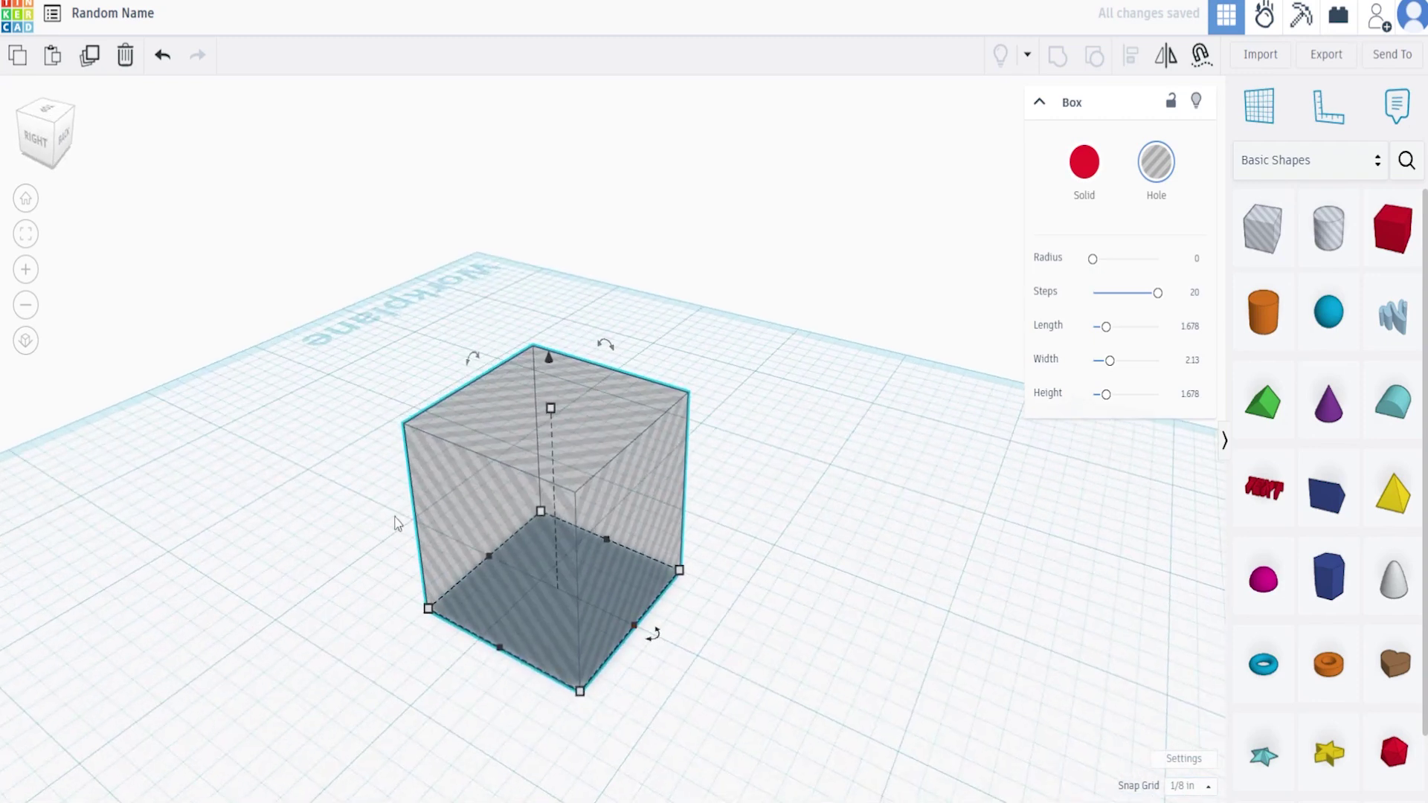
left_click(1085, 163)
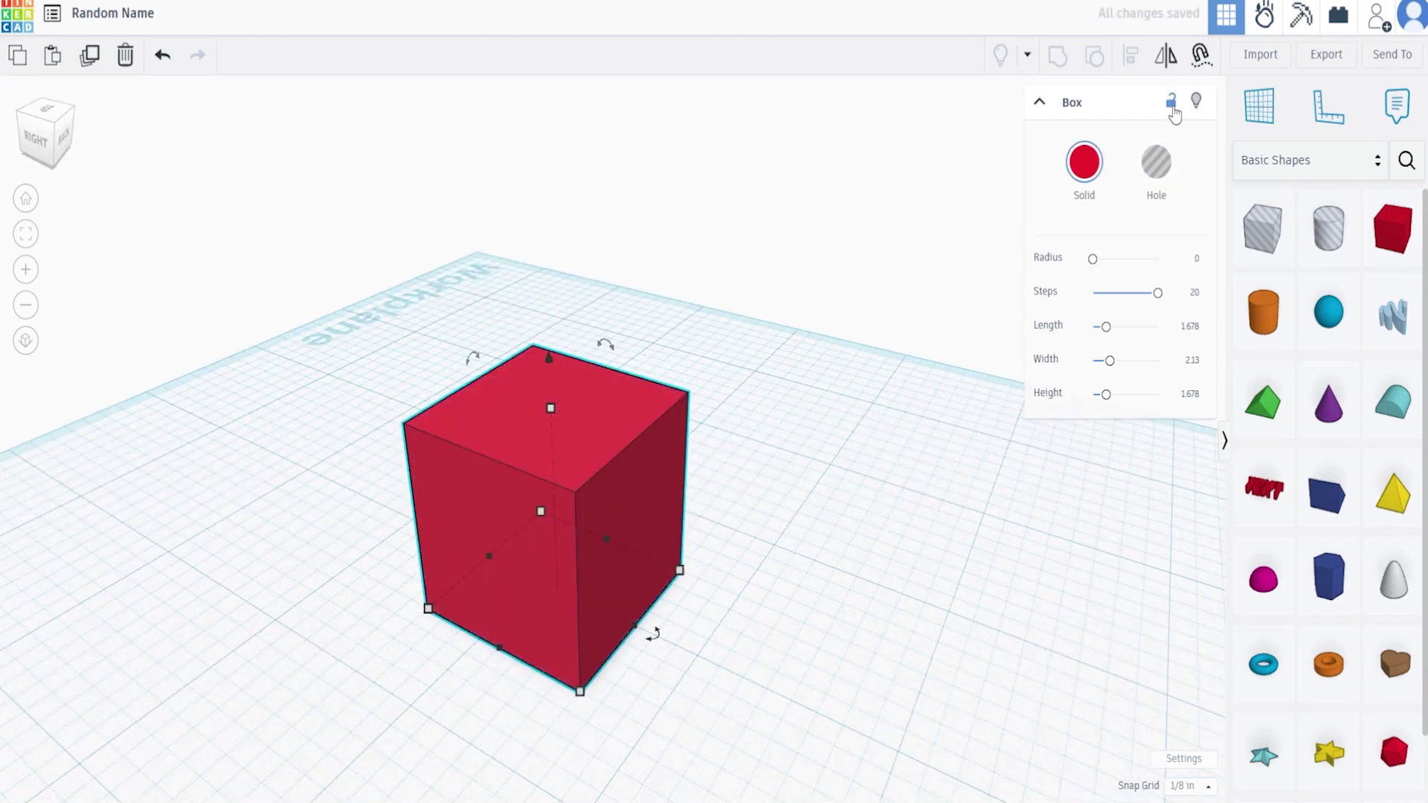
Step: Lock and unlock the box, and hide it and show it again
left_click(1171, 104)
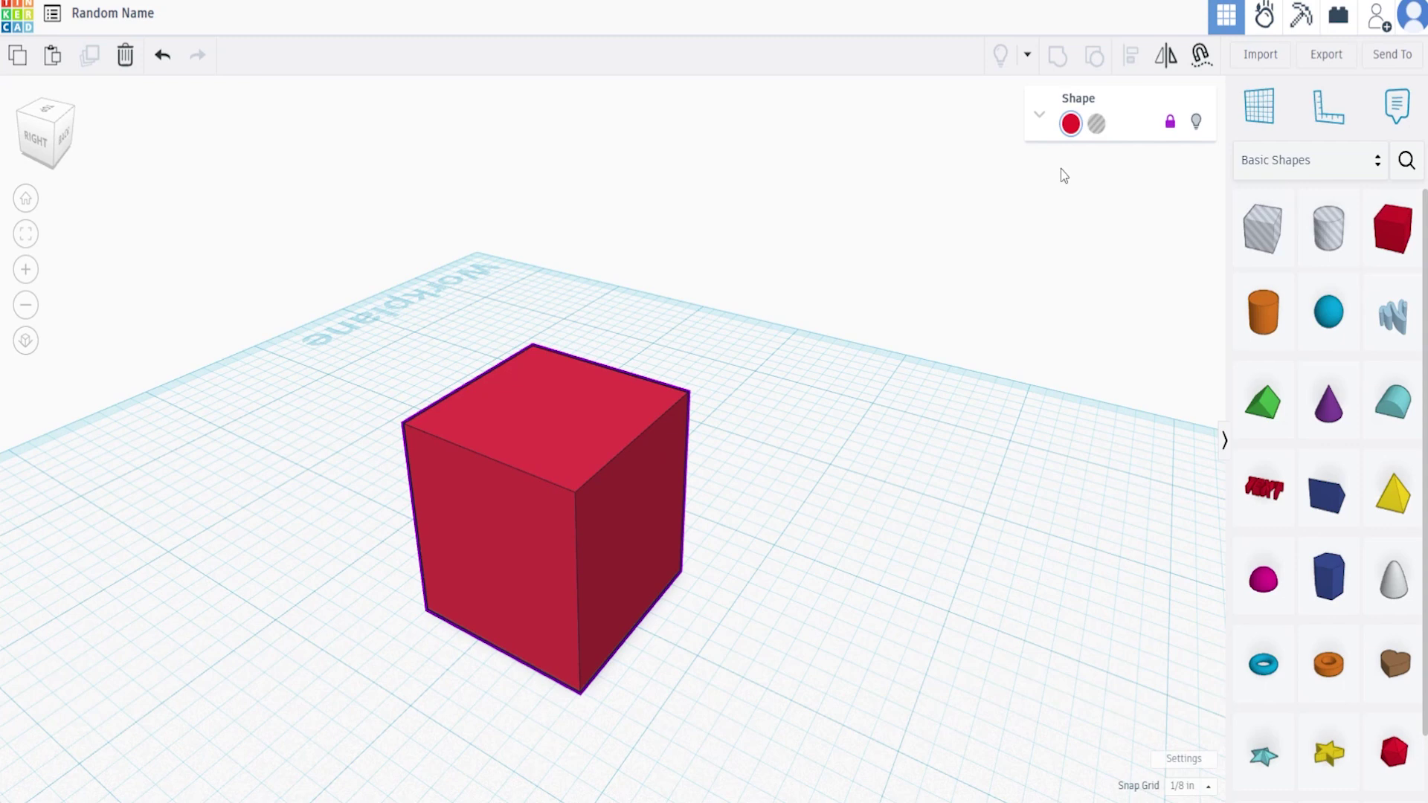
left_click(1169, 121)
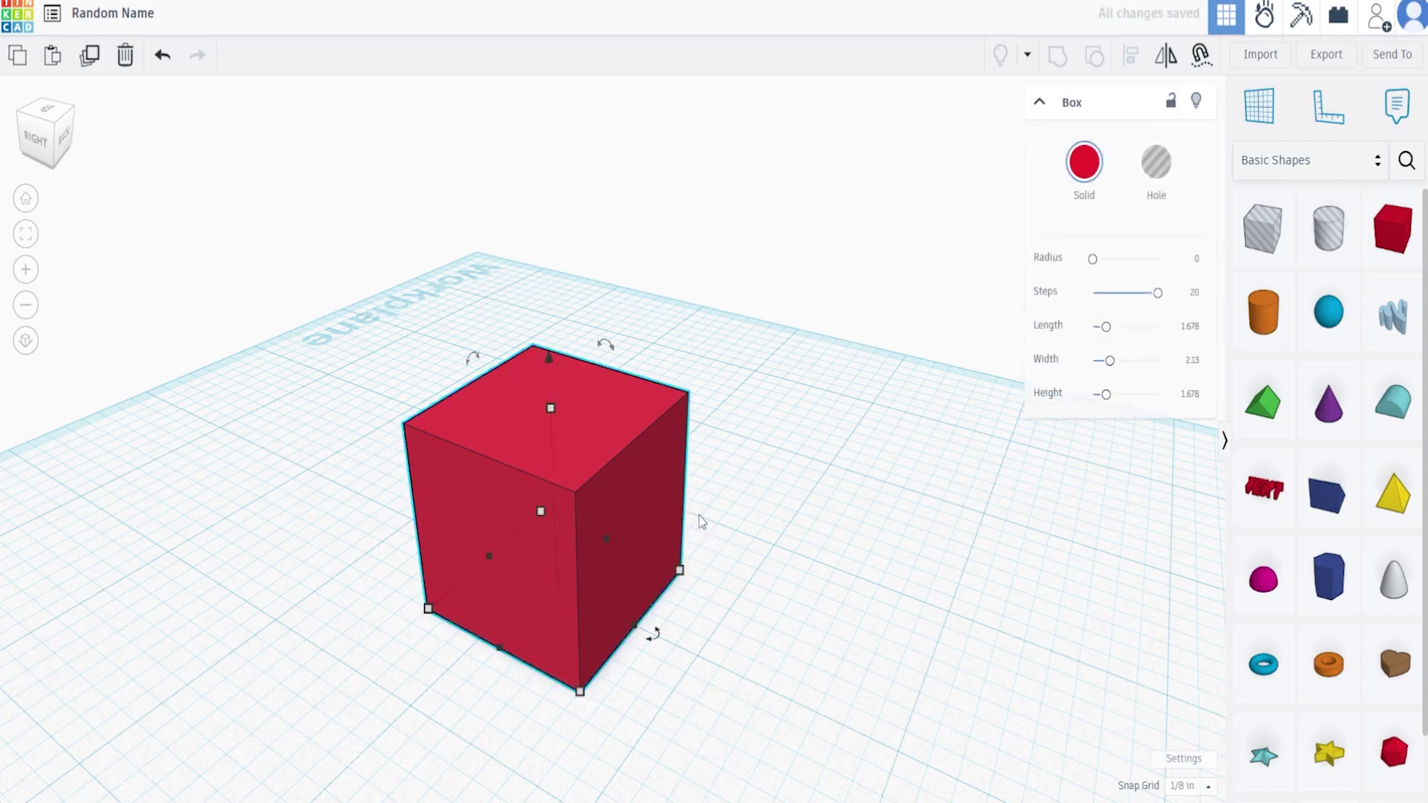
left_click(1194, 104)
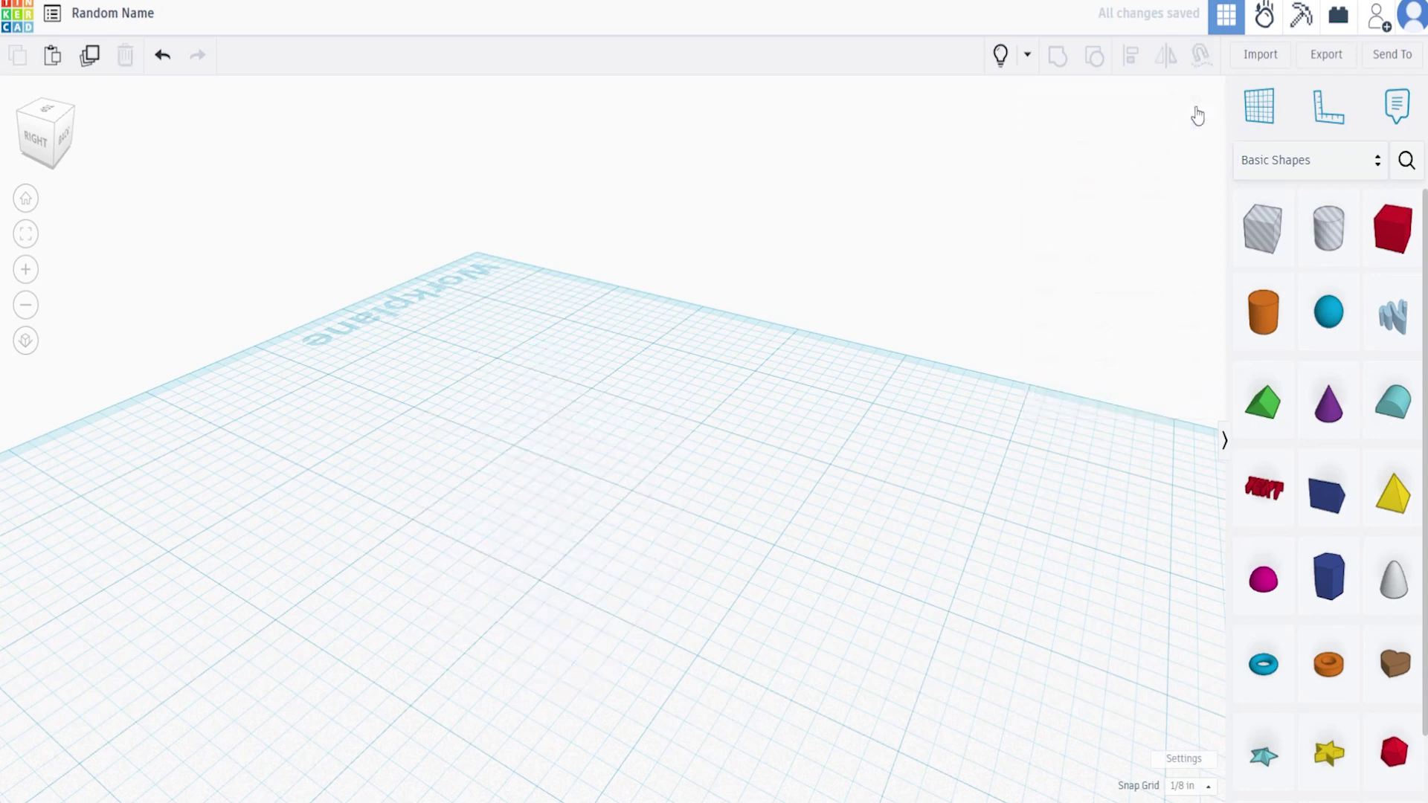
left_click(1000, 55)
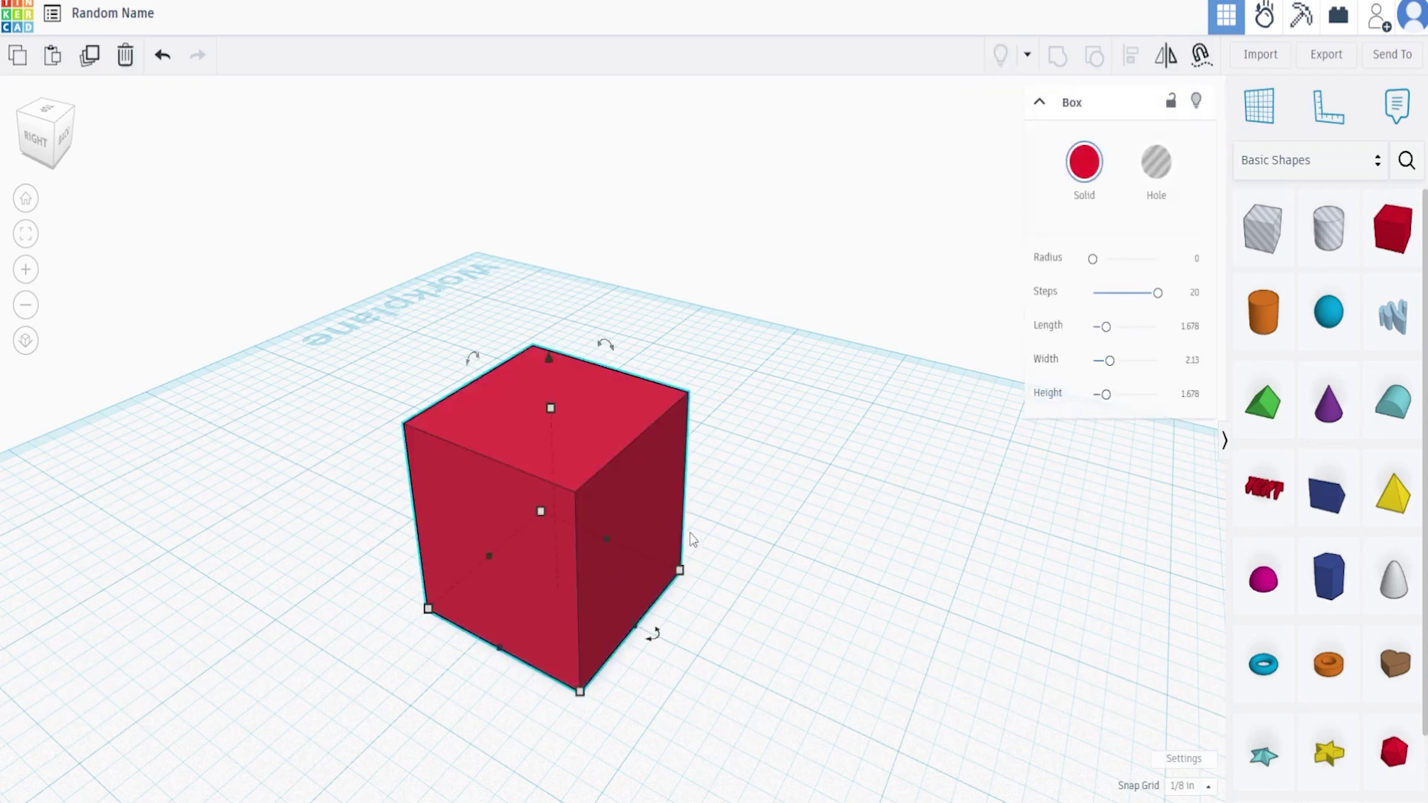
Step: Lock the box, reselect it on the workplane and unlock it
left_click(1170, 108)
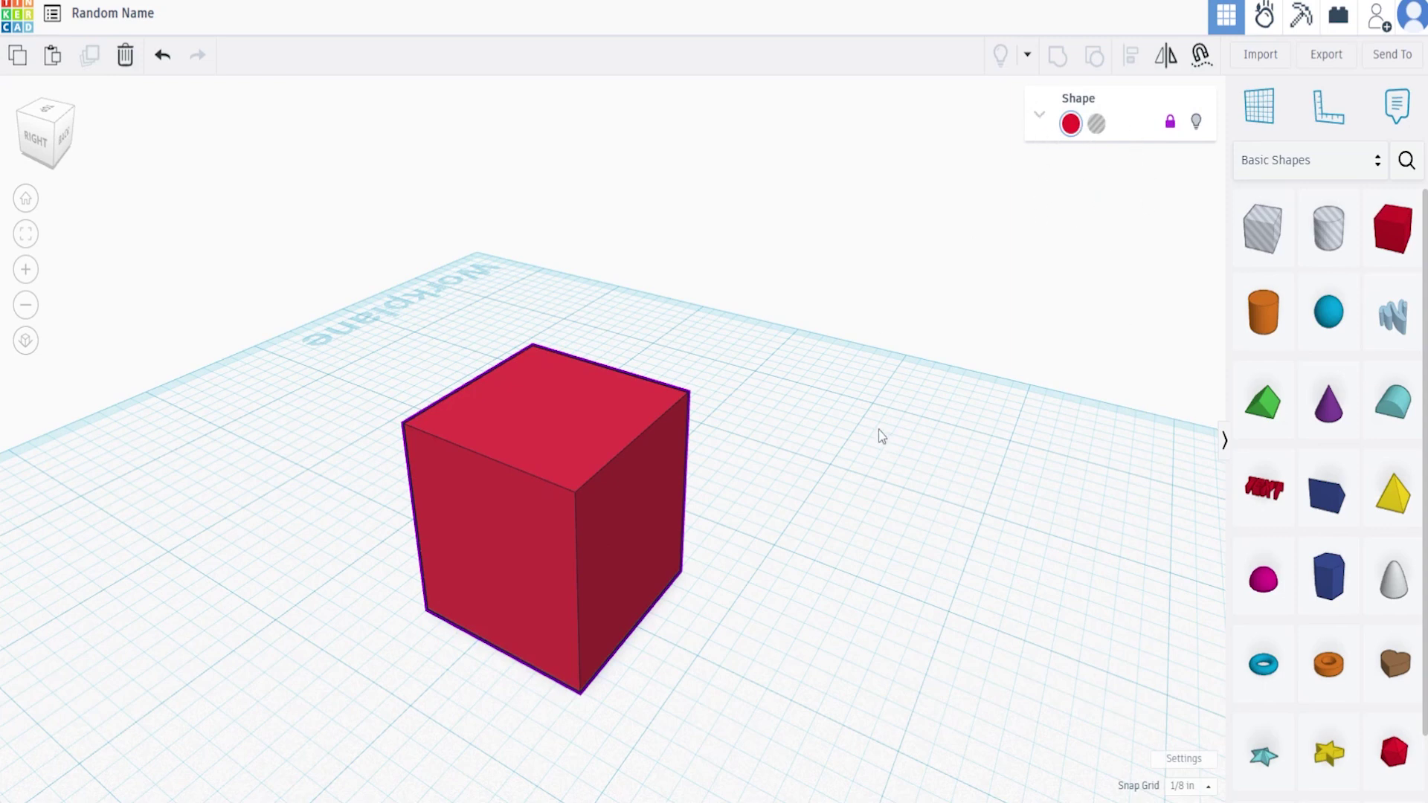
left_click(897, 461)
left_click(649, 472)
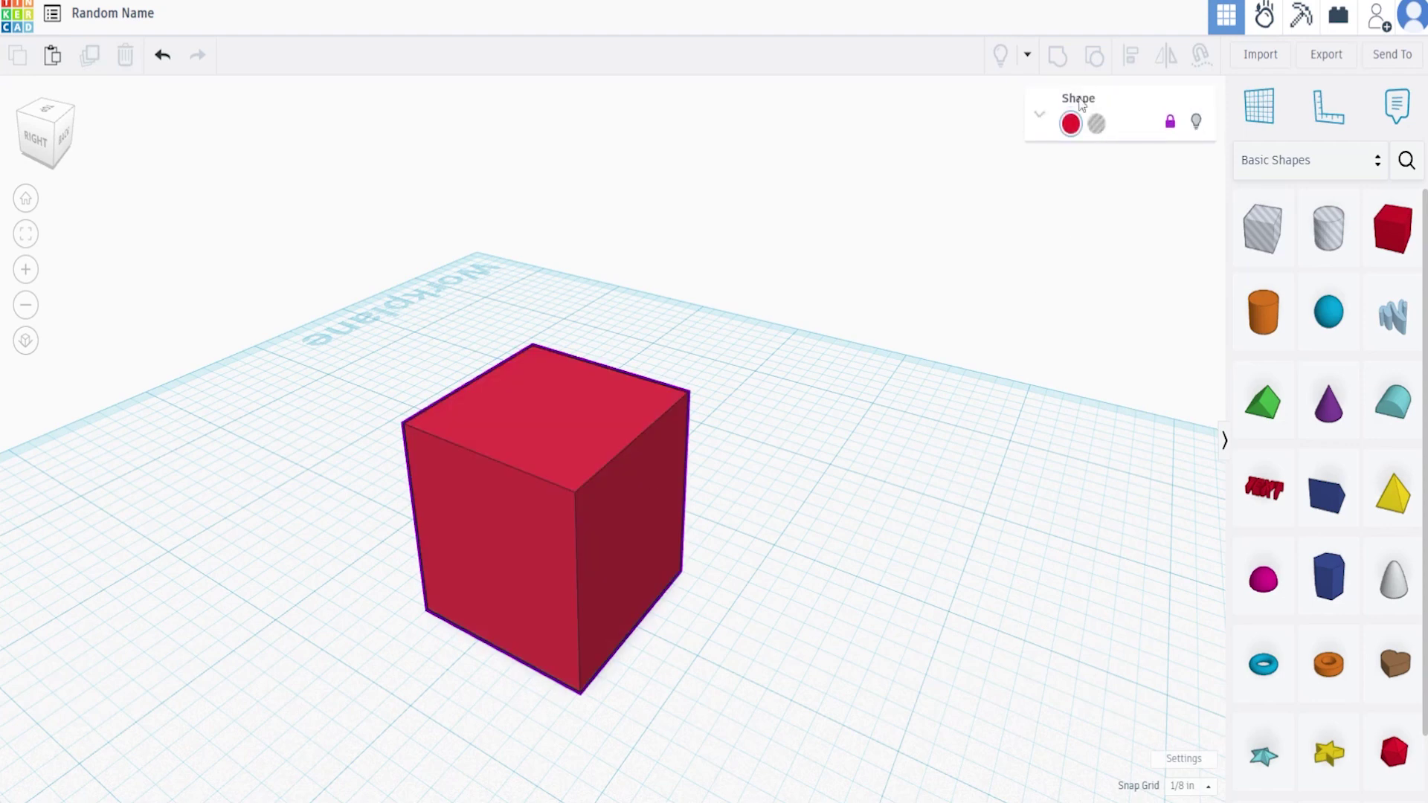
left_click(1168, 123)
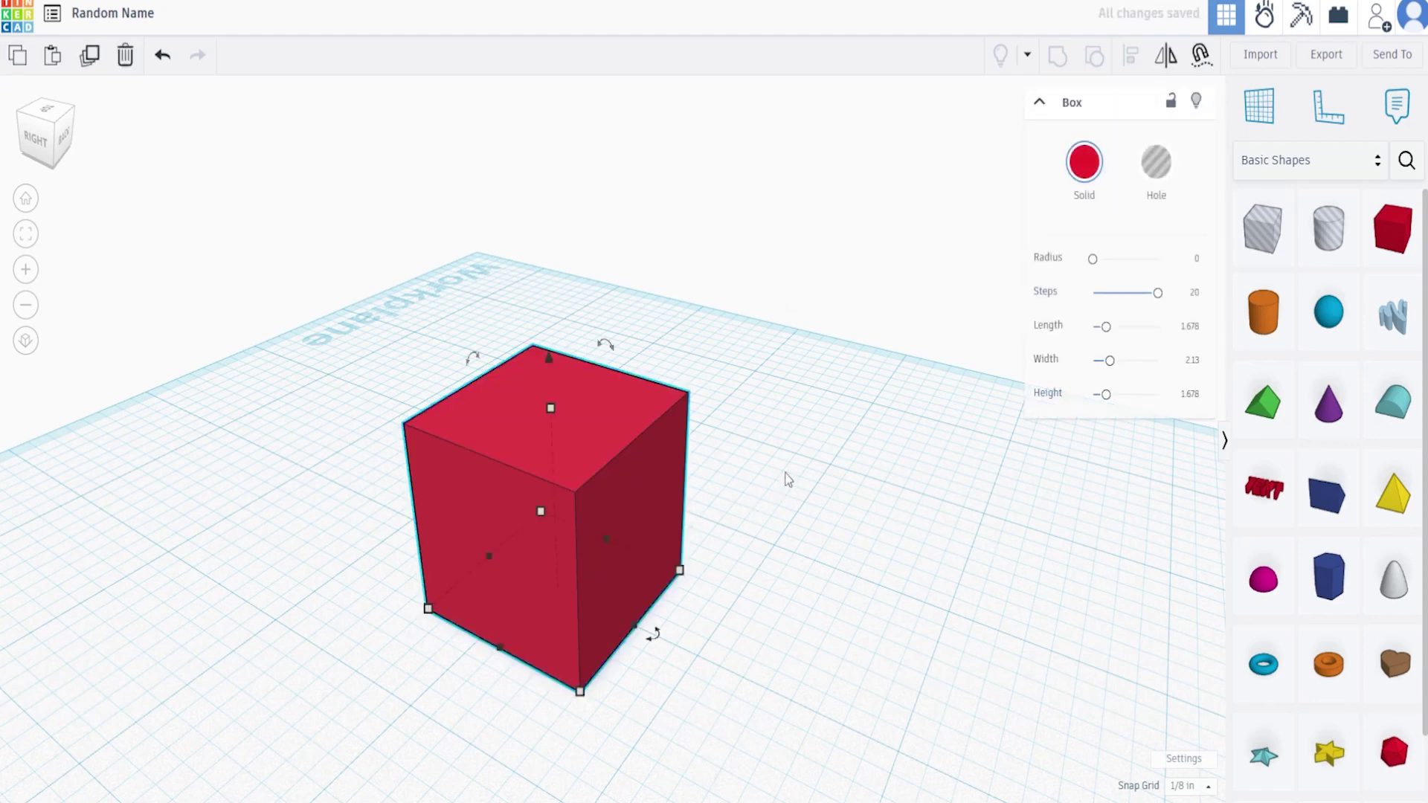
Step: Collapse the box's property settings and move the box a short distance along the workplane
left_click(1038, 104)
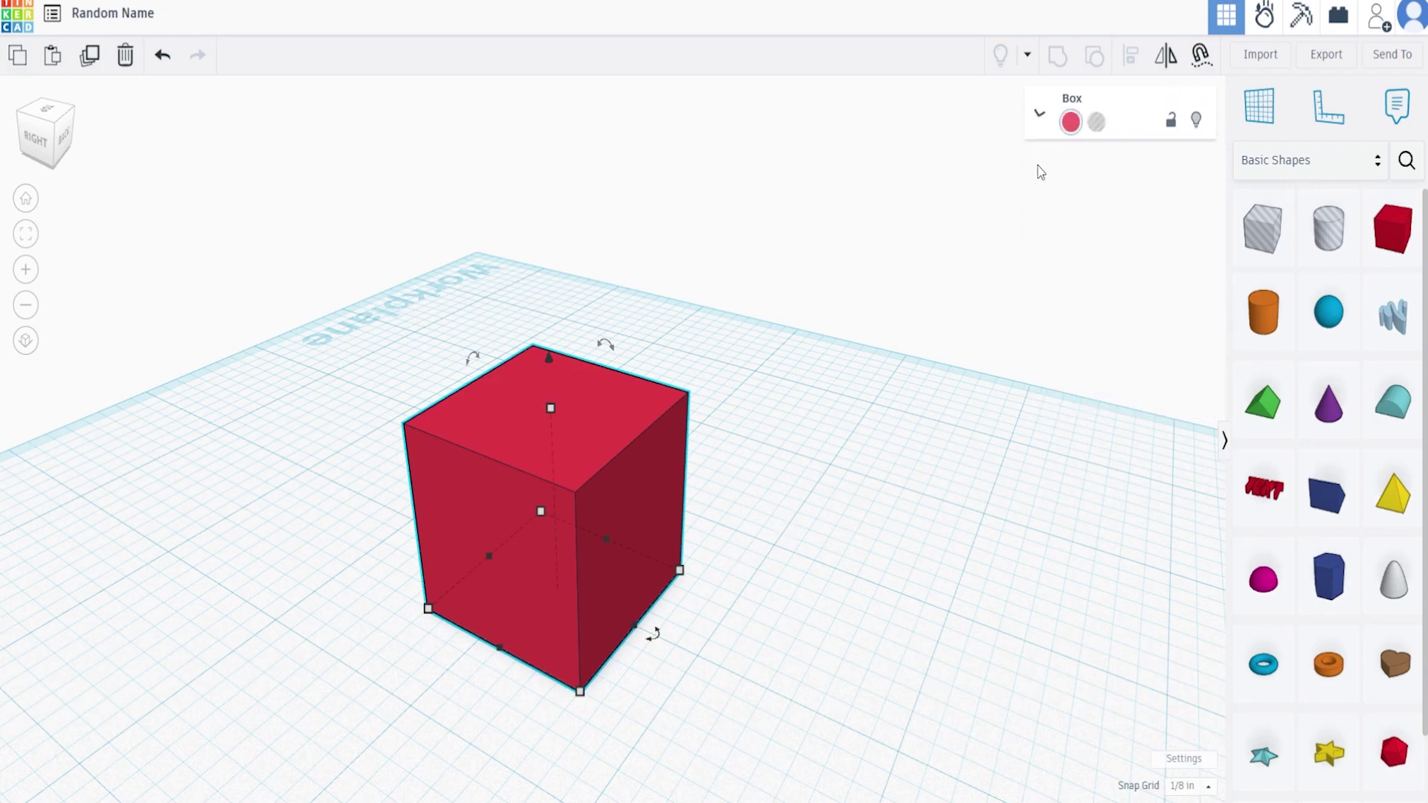
scroll(538, 760, "down", 3)
scroll(546, 754, "up", 3)
right_click_drag(599, 714, 845, 577)
mouse_move(577, 557)
left_mouse_down()
mouse_move(868, 381)
mouse_move(646, 694)
mouse_move(619, 538)
mouse_move(577, 545)
left_mouse_up()
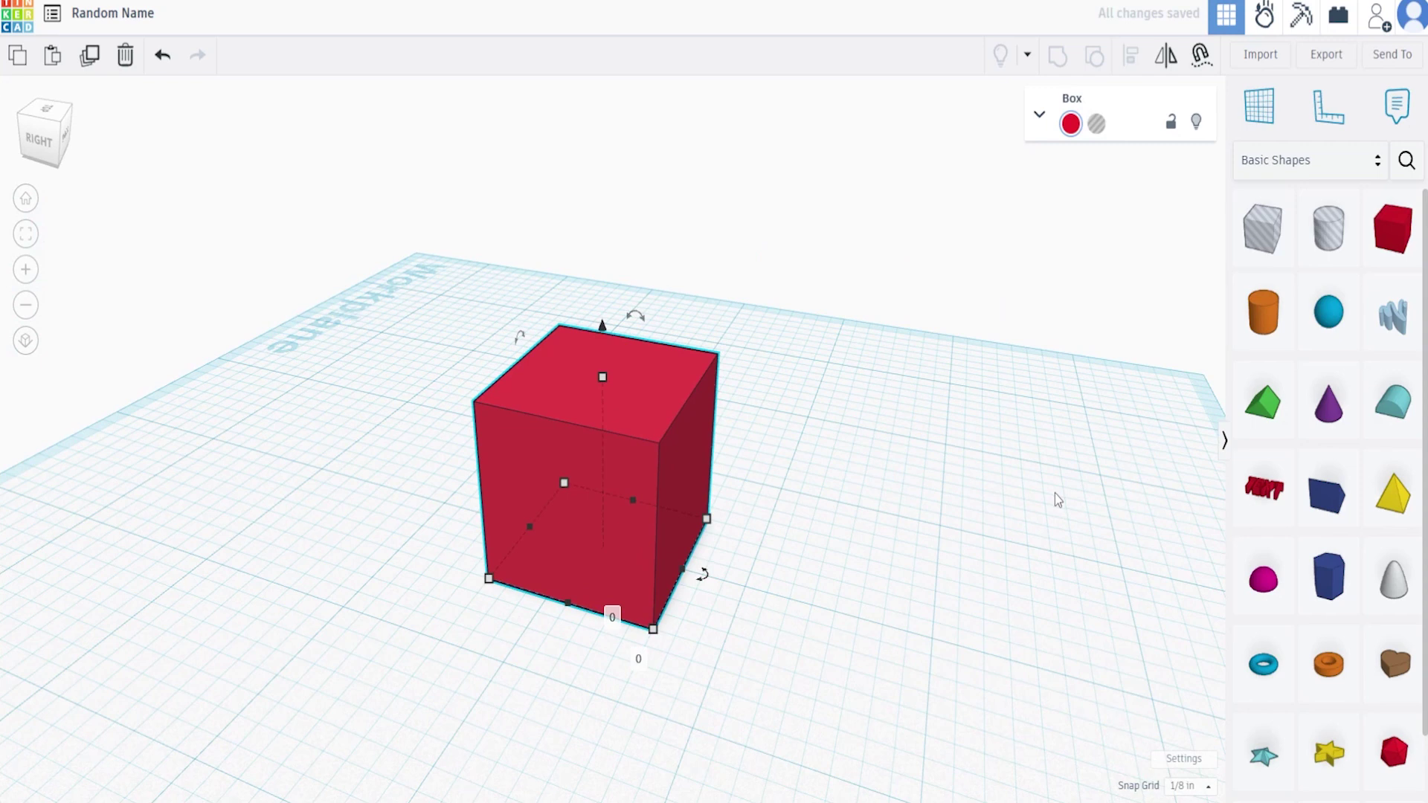
left_click_drag(587, 561, 658, 563)
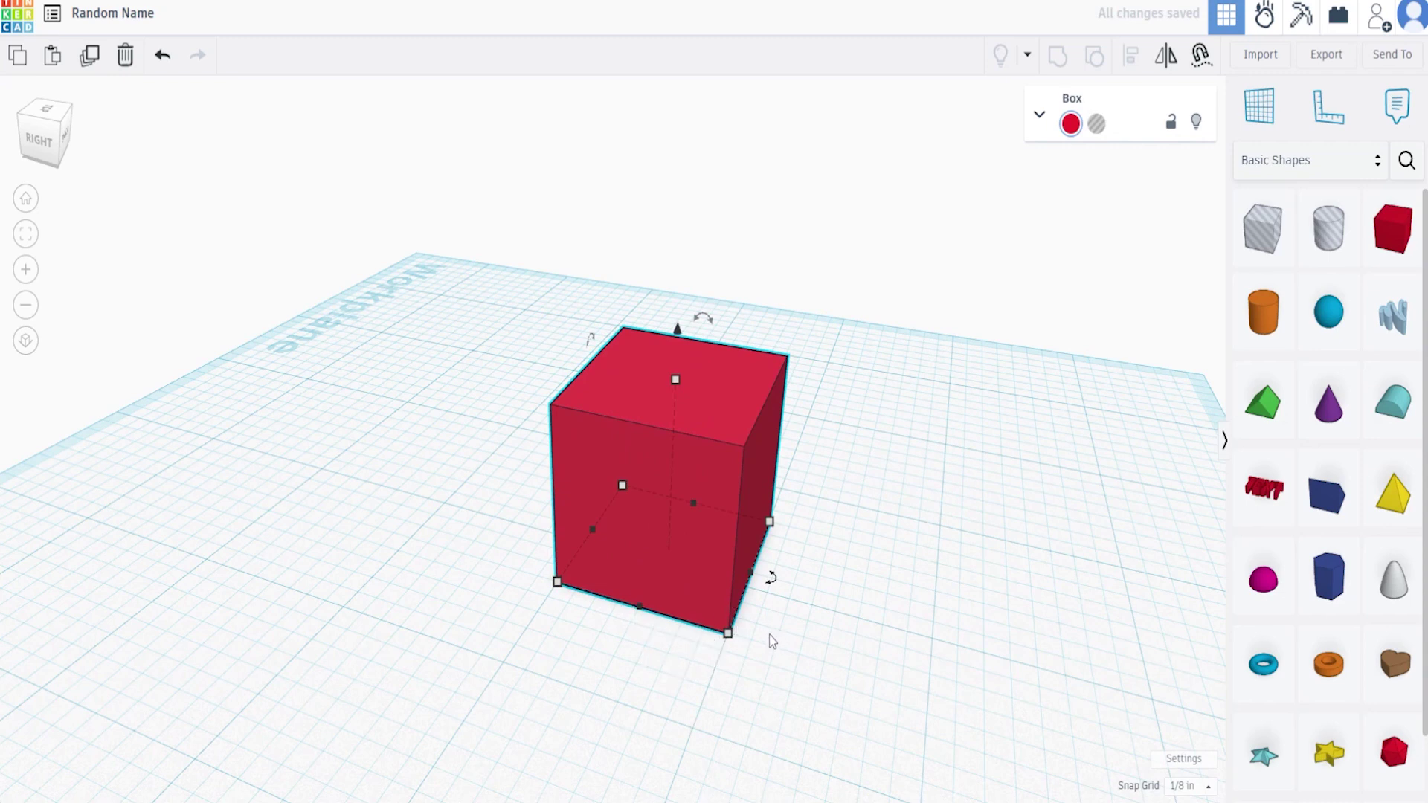
Step: Try rotating the box freely around its different axes and undo the rotation
mouse_move(771, 586)
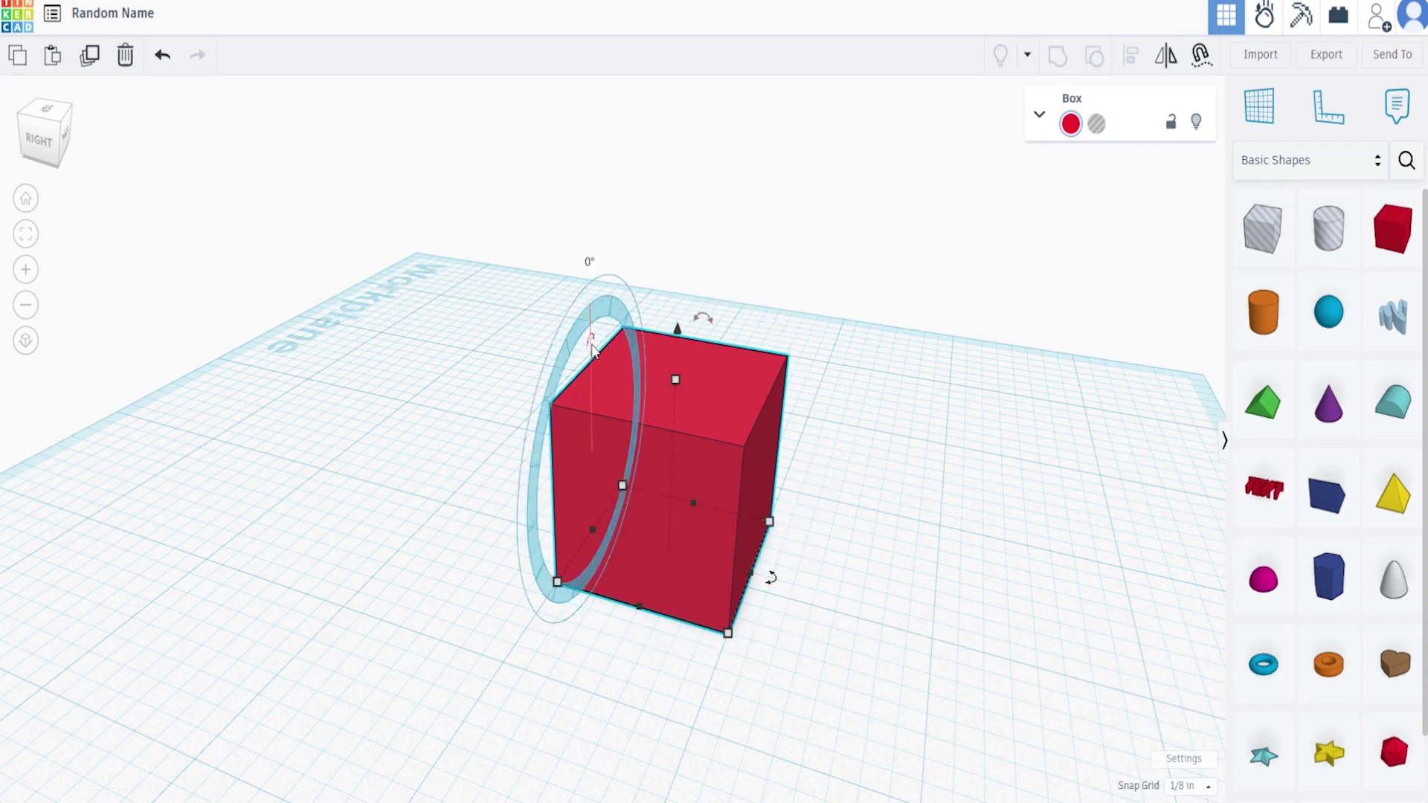
left_click_drag(774, 591, 776, 366)
left_click_drag(715, 309, 802, 556)
key("ctrl+z")
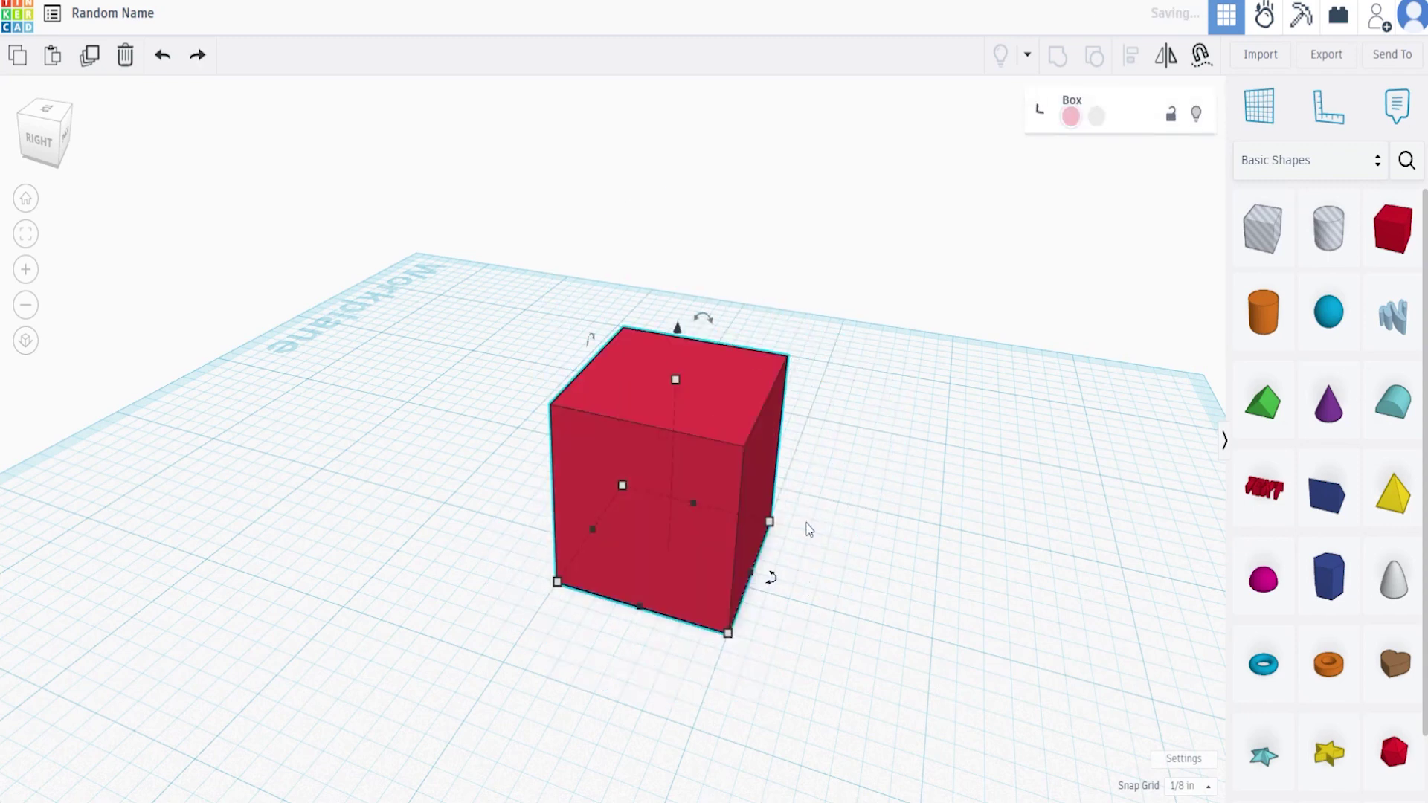
left_click_drag(589, 339, 597, 368)
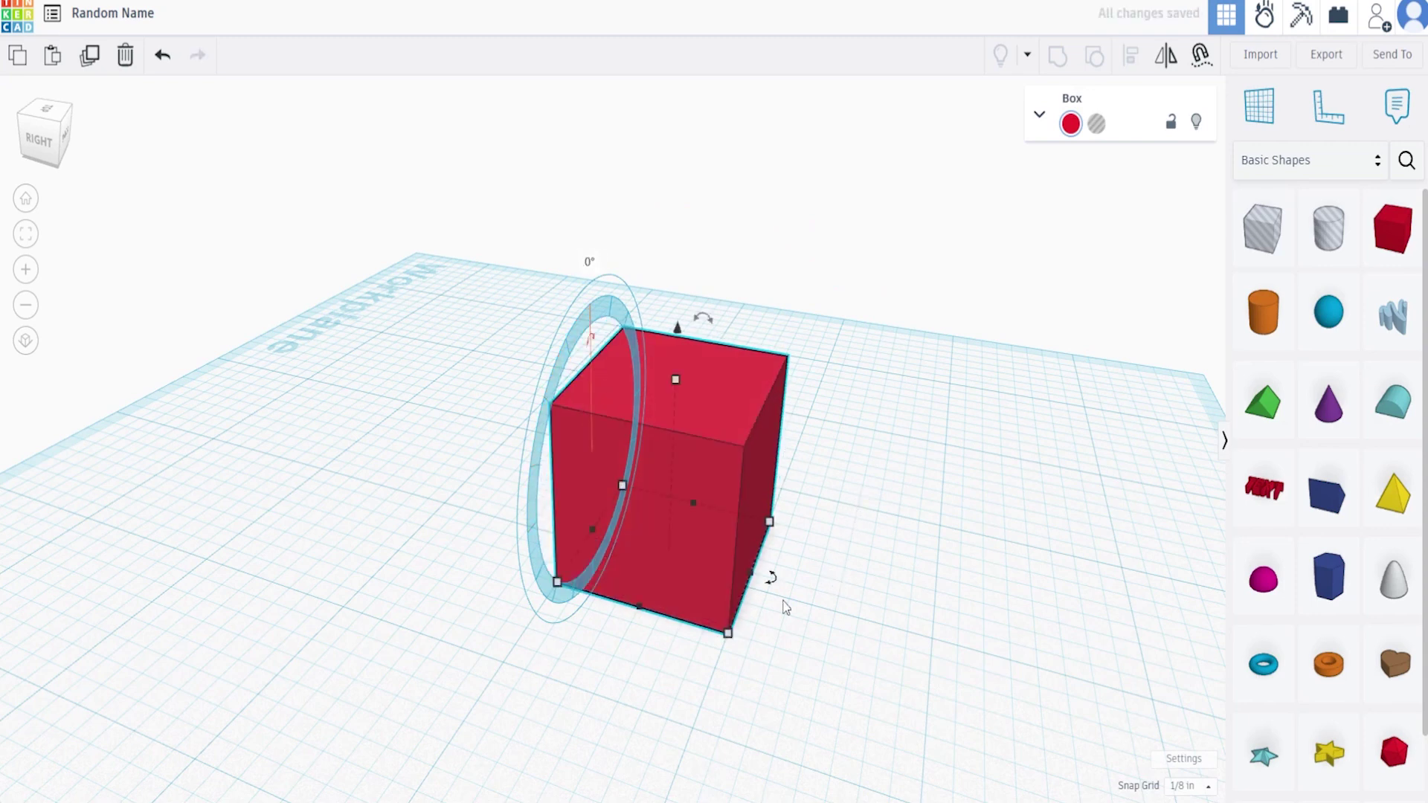
Step: Reselect the box, tilt it 45° about a horizontal axis and undo the tilt
left_click(834, 579)
left_click(756, 557)
right_click_drag(818, 562, 983, 579)
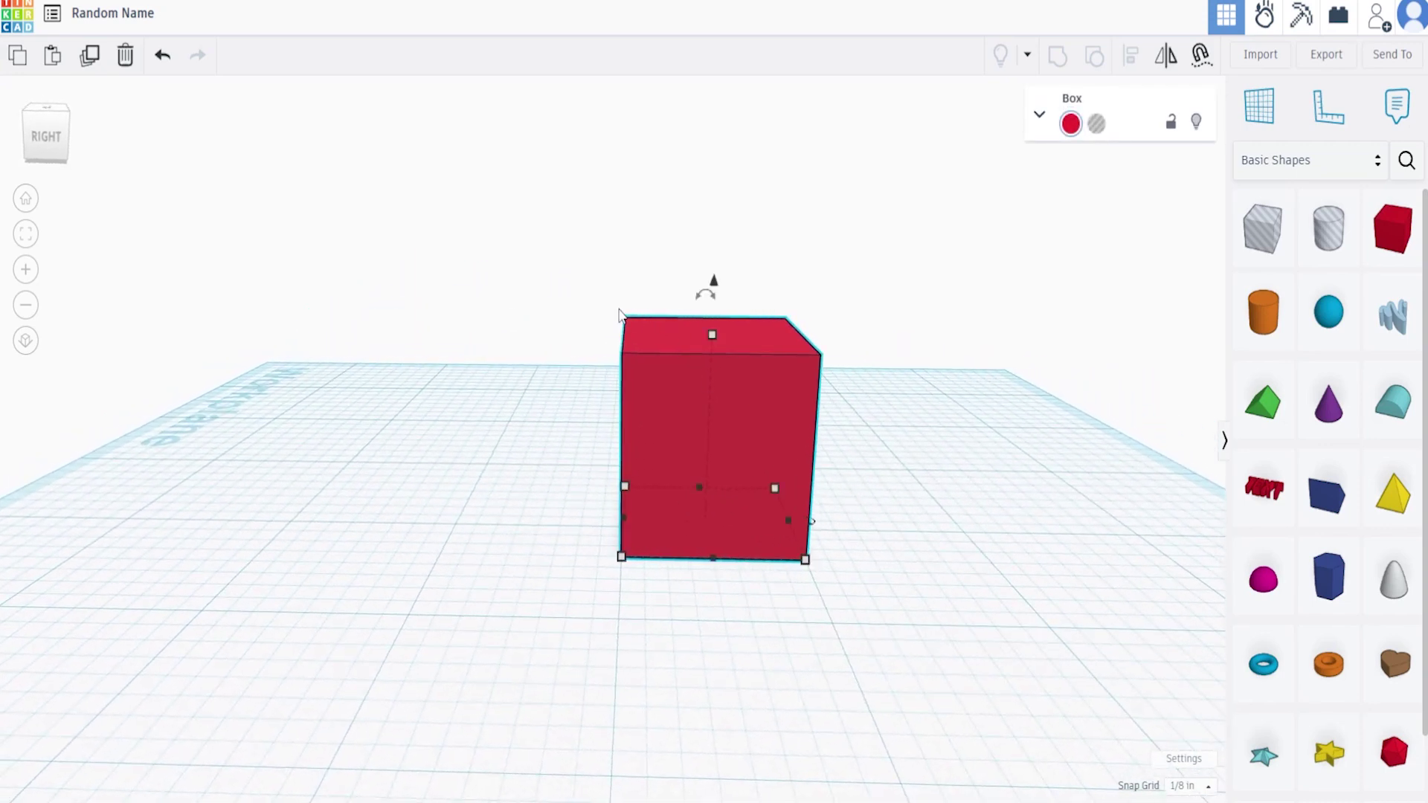
right_click_drag(896, 444, 816, 696)
right_click_drag(623, 488, 708, 647)
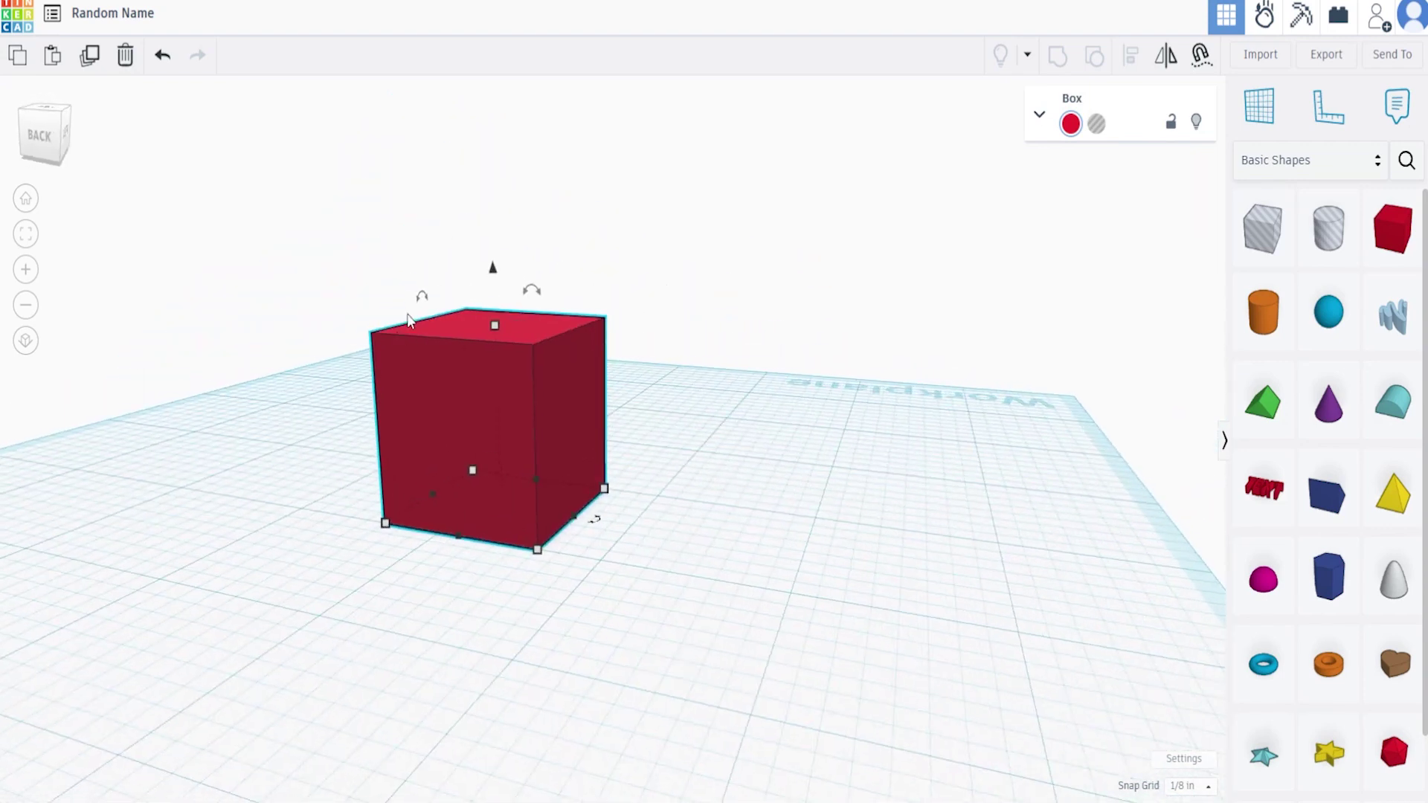
right_click_drag(610, 540, 790, 377)
mouse_move(817, 328)
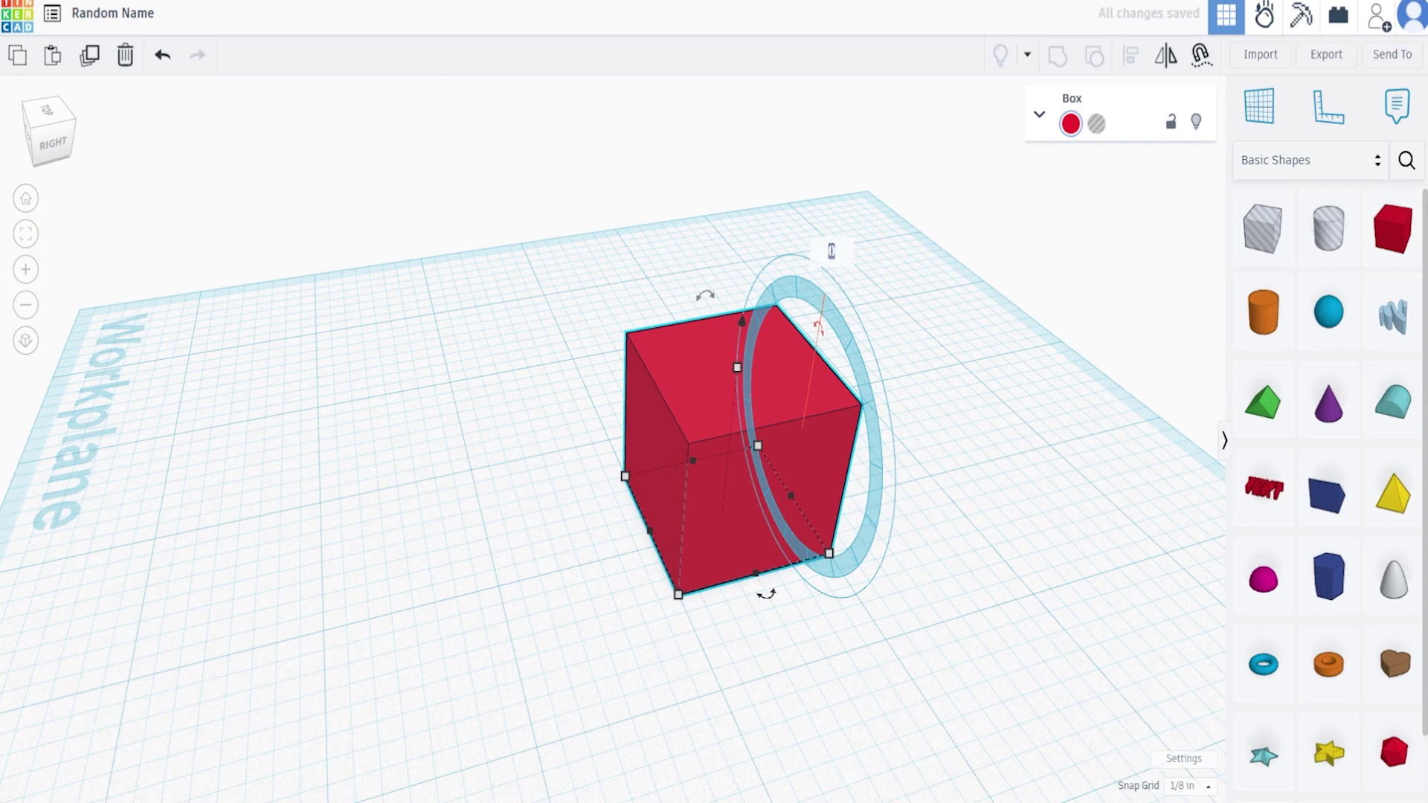
key("Return")
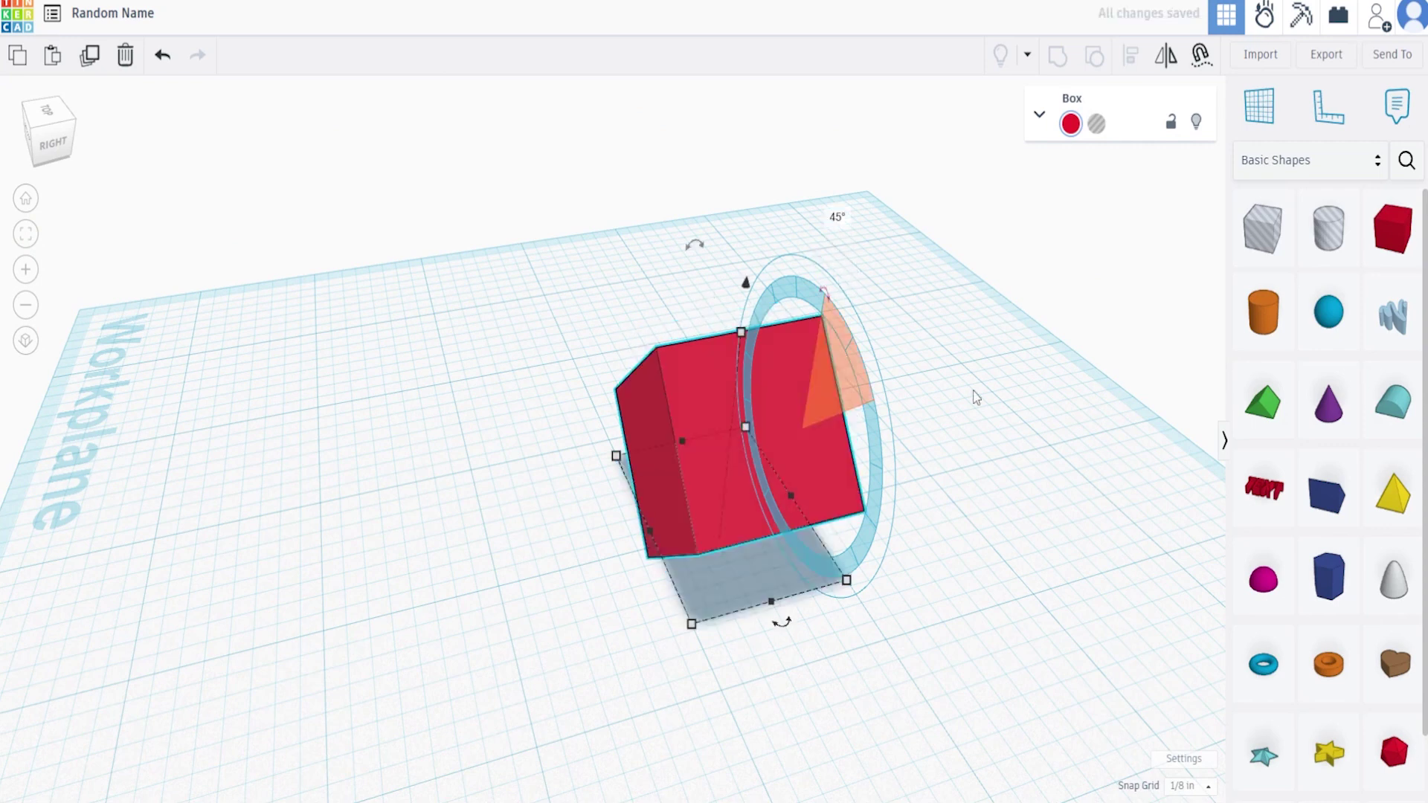
left_click(1082, 614)
left_click(728, 415)
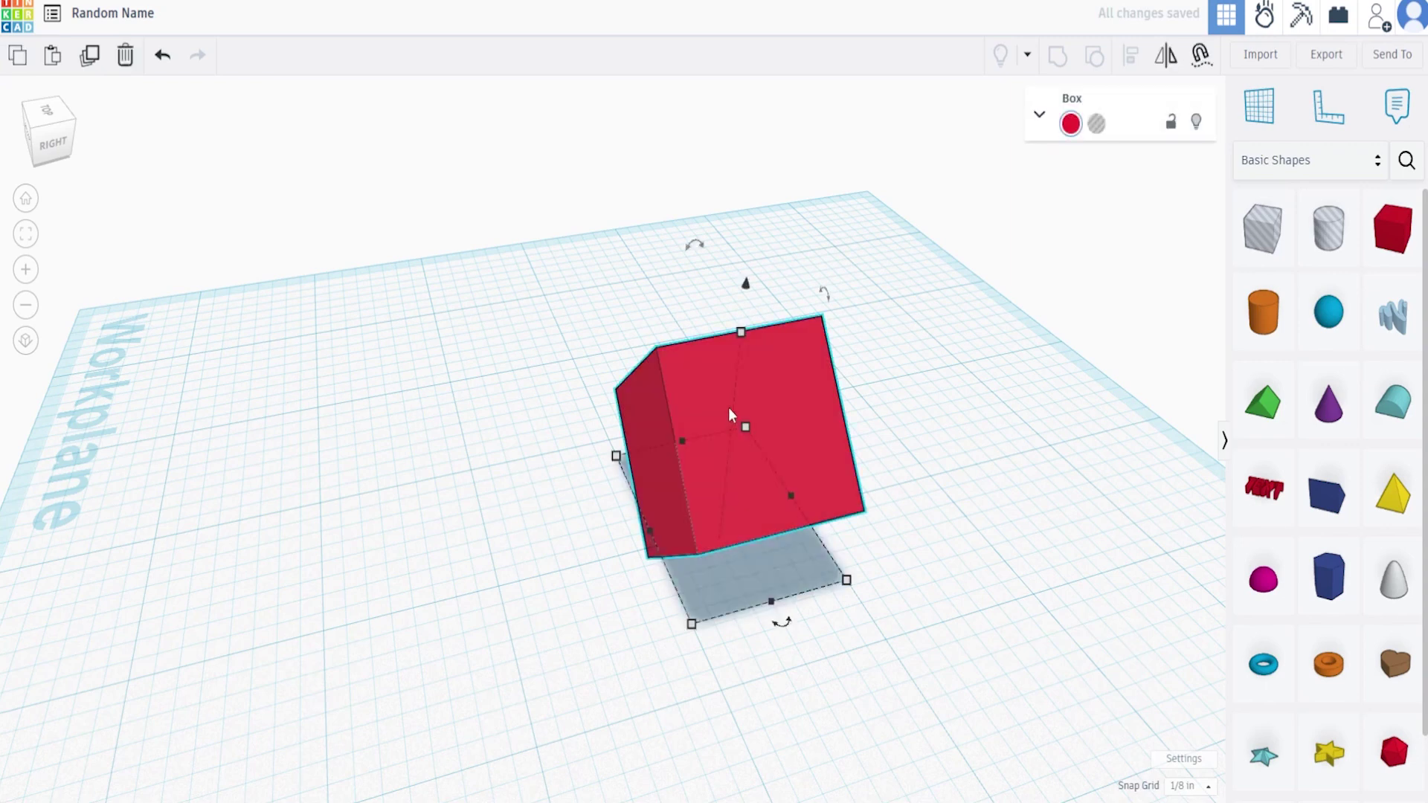
key("ctrl+z")
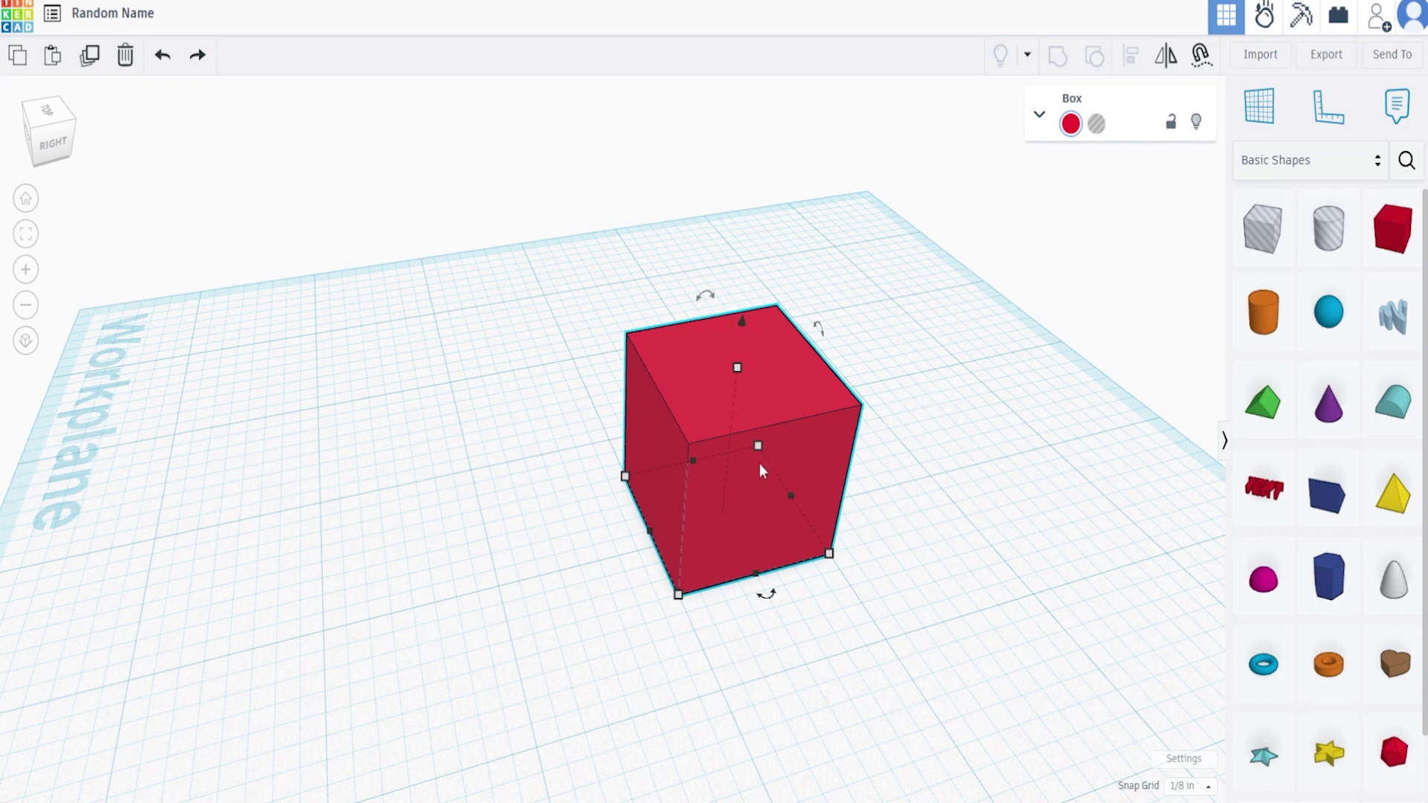
Step: Lift the box off the workplane, set its elevation to 1 inch and undo the lift
right_click_drag(697, 589, 669, 382)
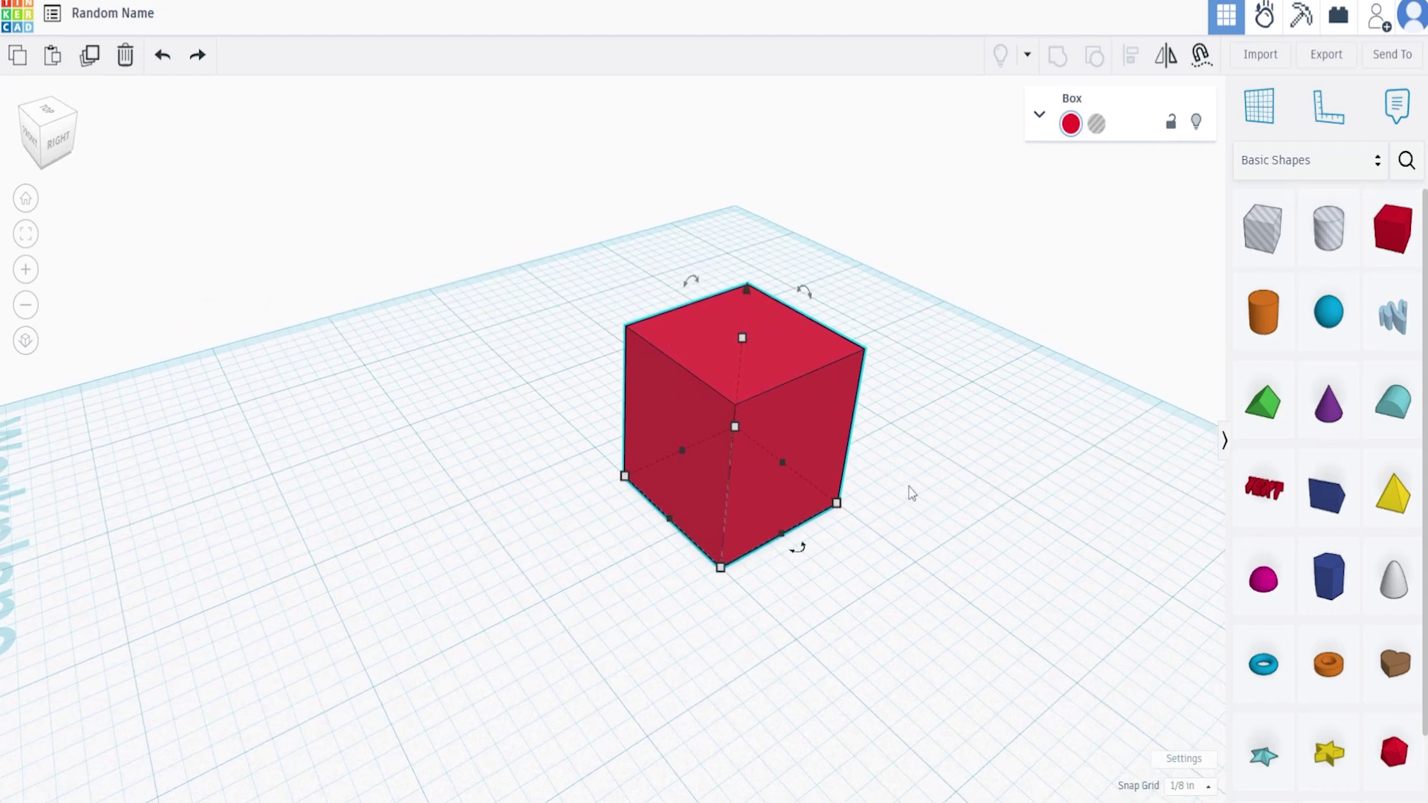
right_click_drag(859, 459, 897, 413)
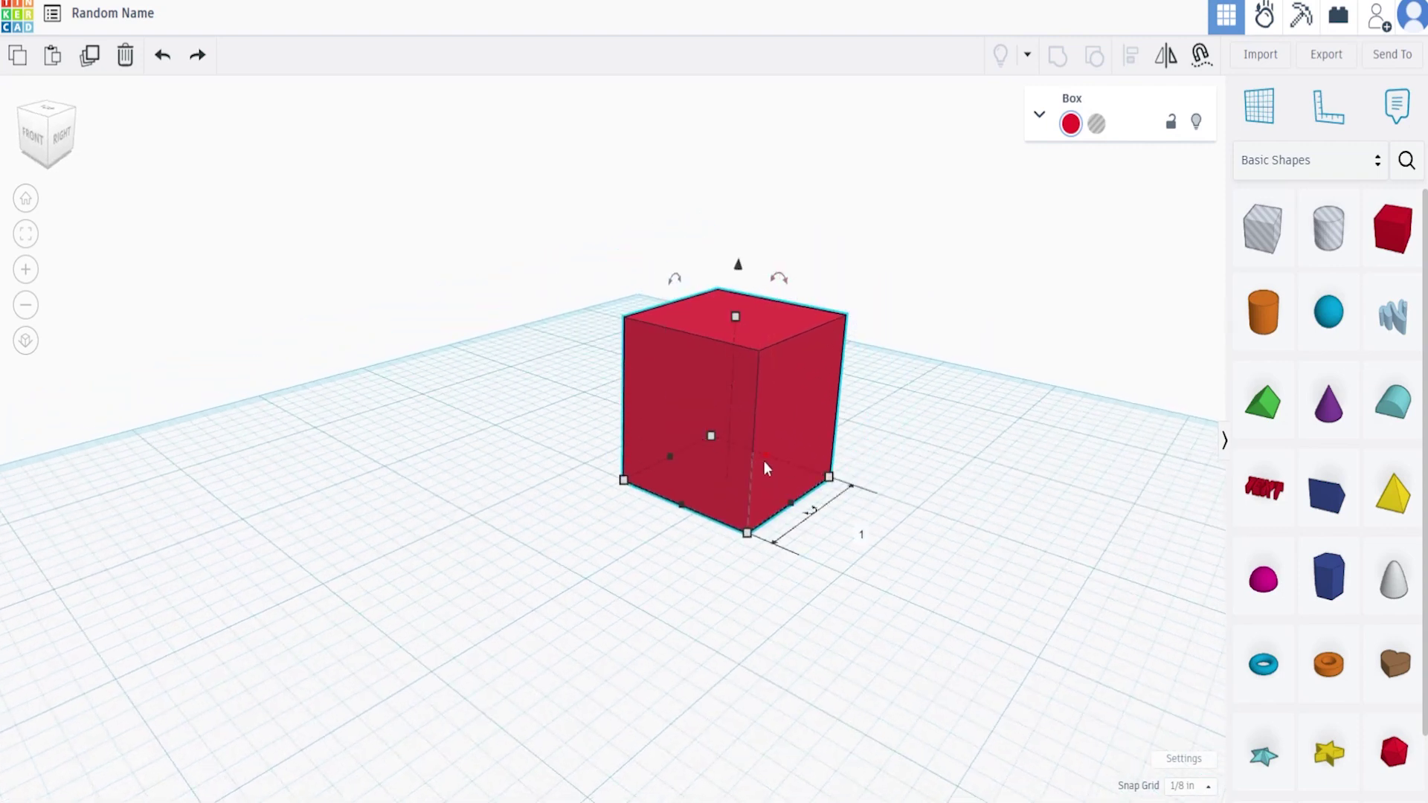
left_click(741, 266)
left_click_drag(741, 266, 744, 146)
left_click(907, 434)
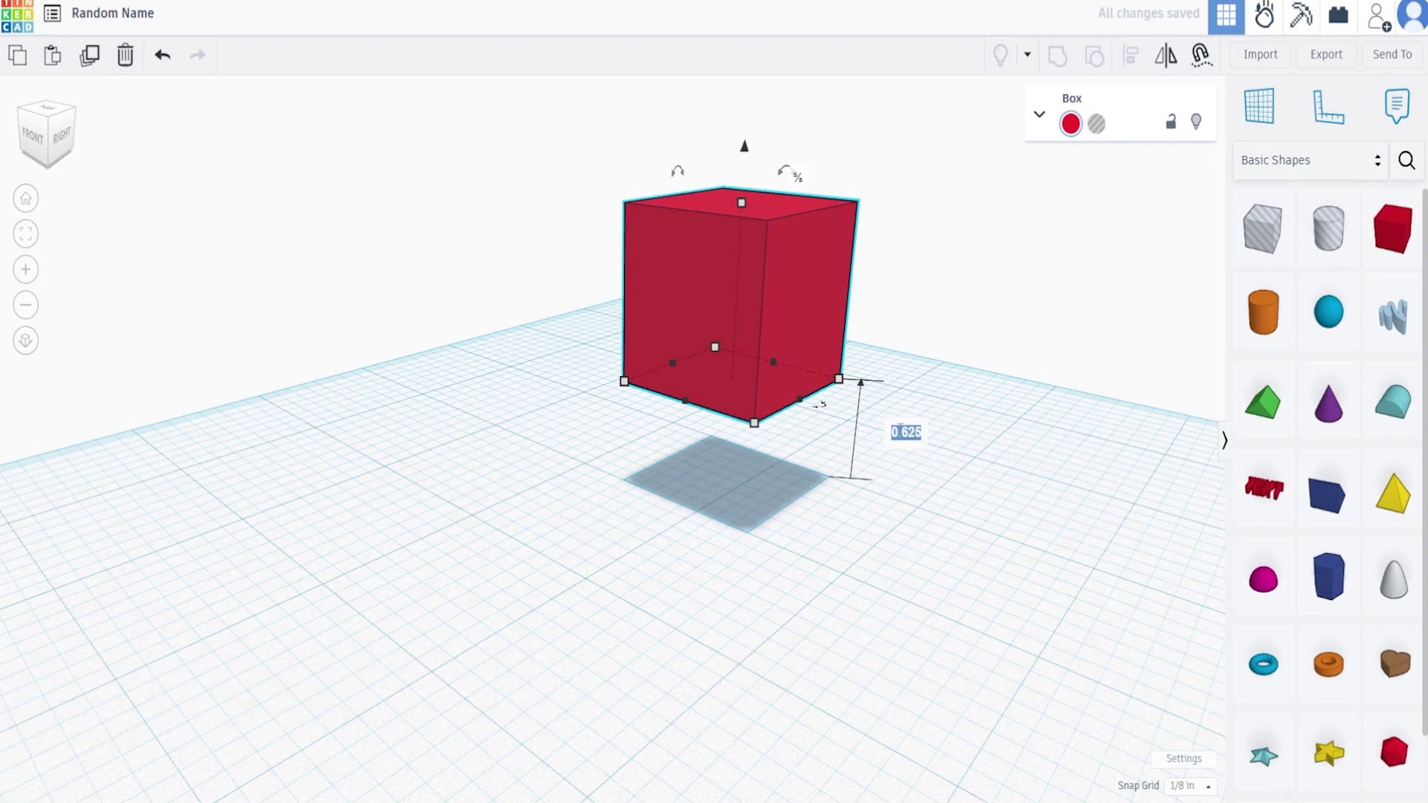
type("1")
key("Return")
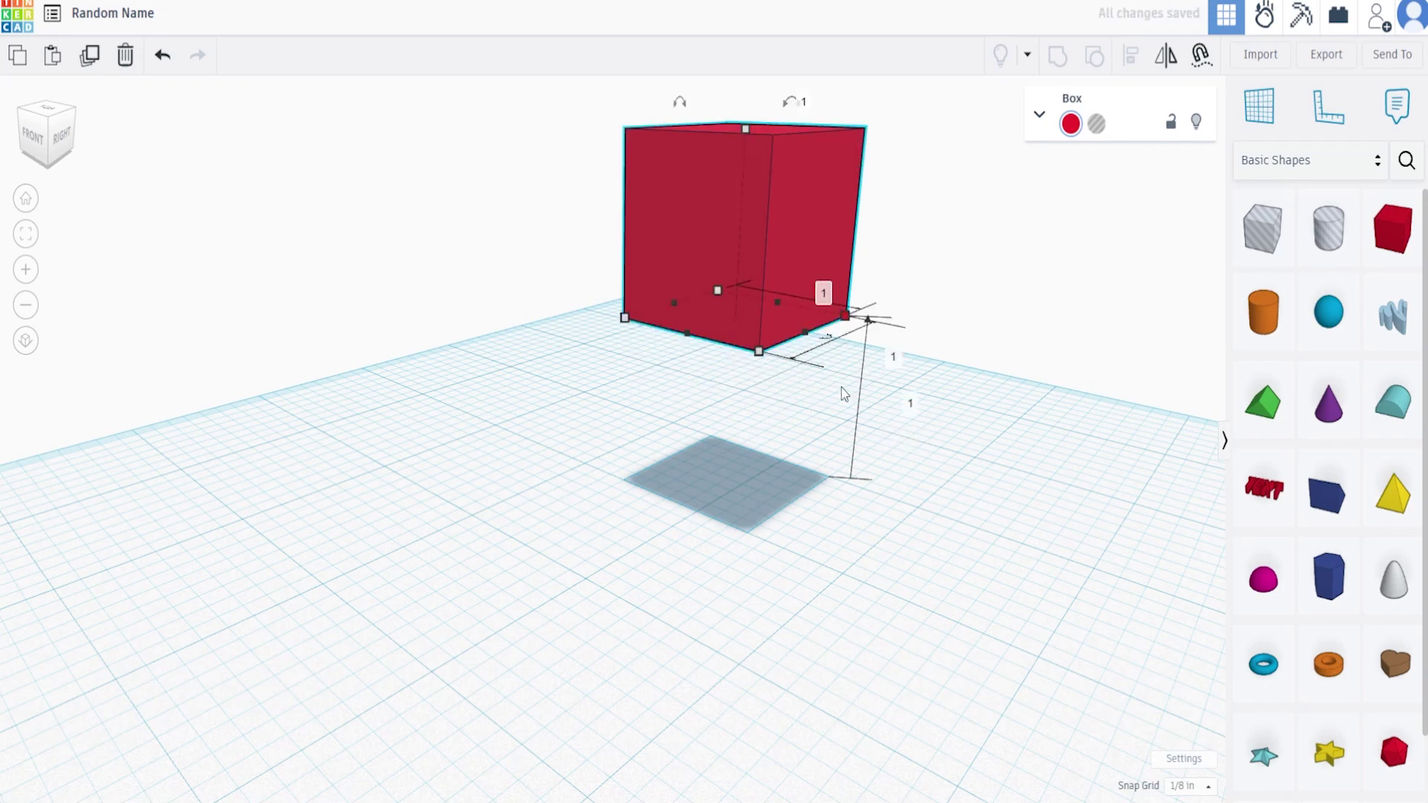
key("ctrl+z")
key("ctrl+z")
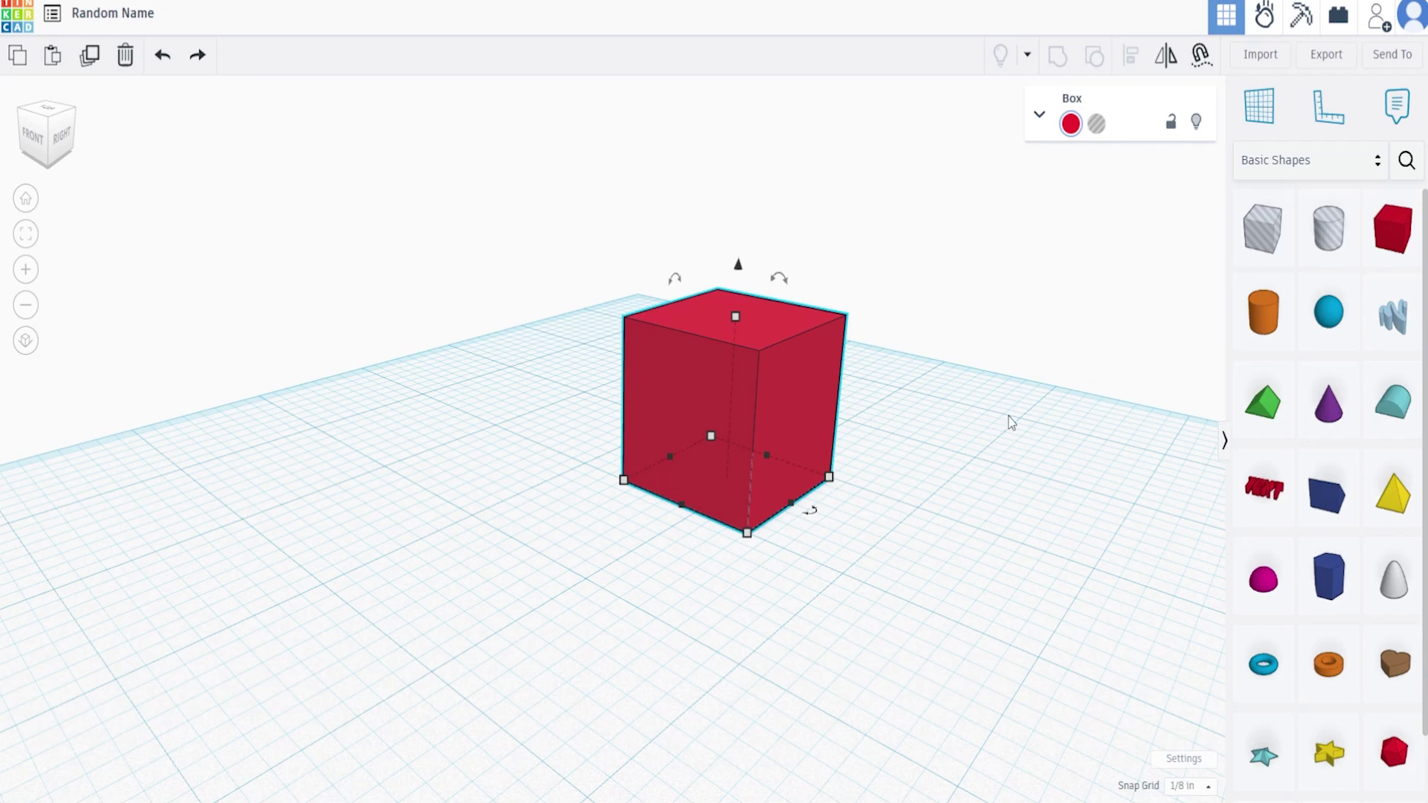
Step: Place a second box on the workplane beside the first one and adjust its position
left_click(1392, 229)
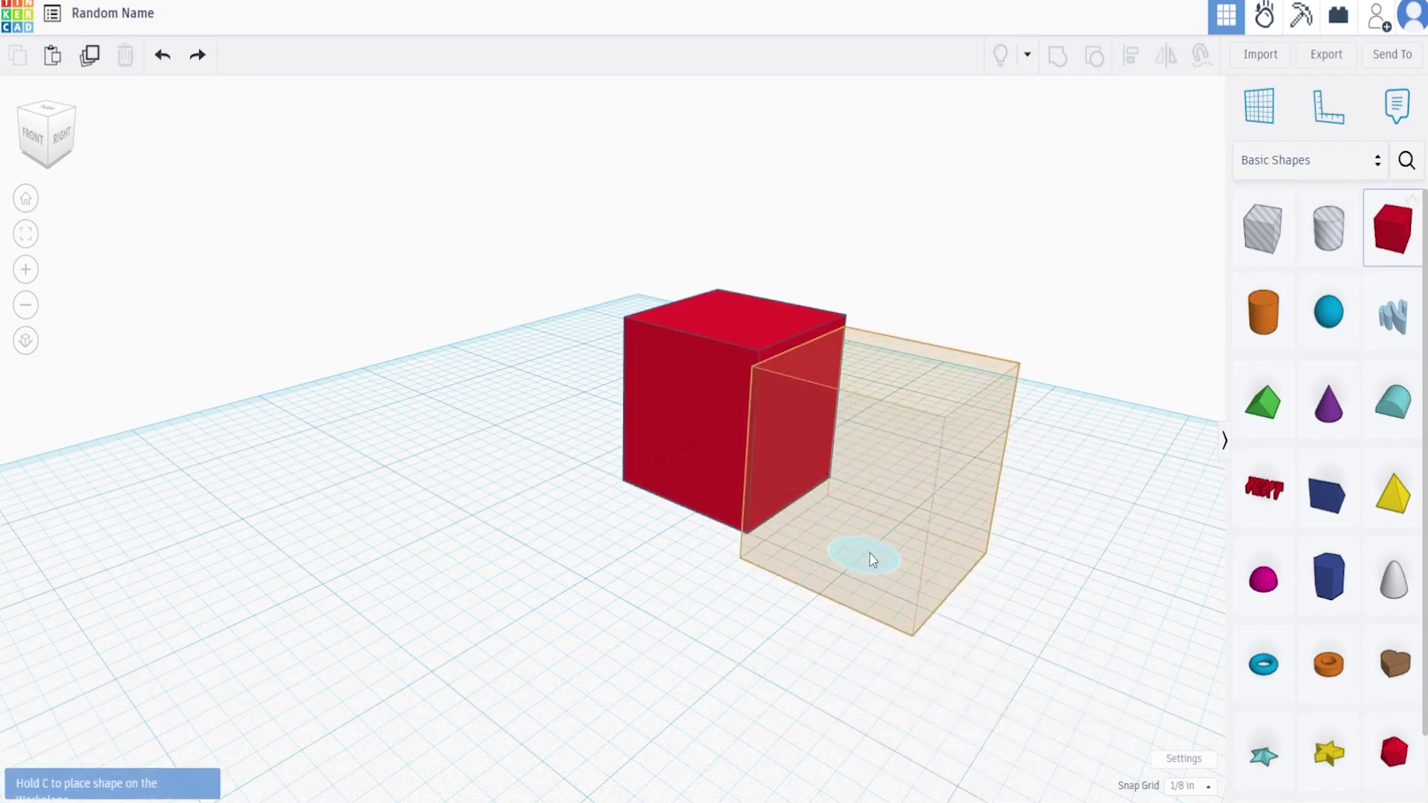
left_click(902, 548)
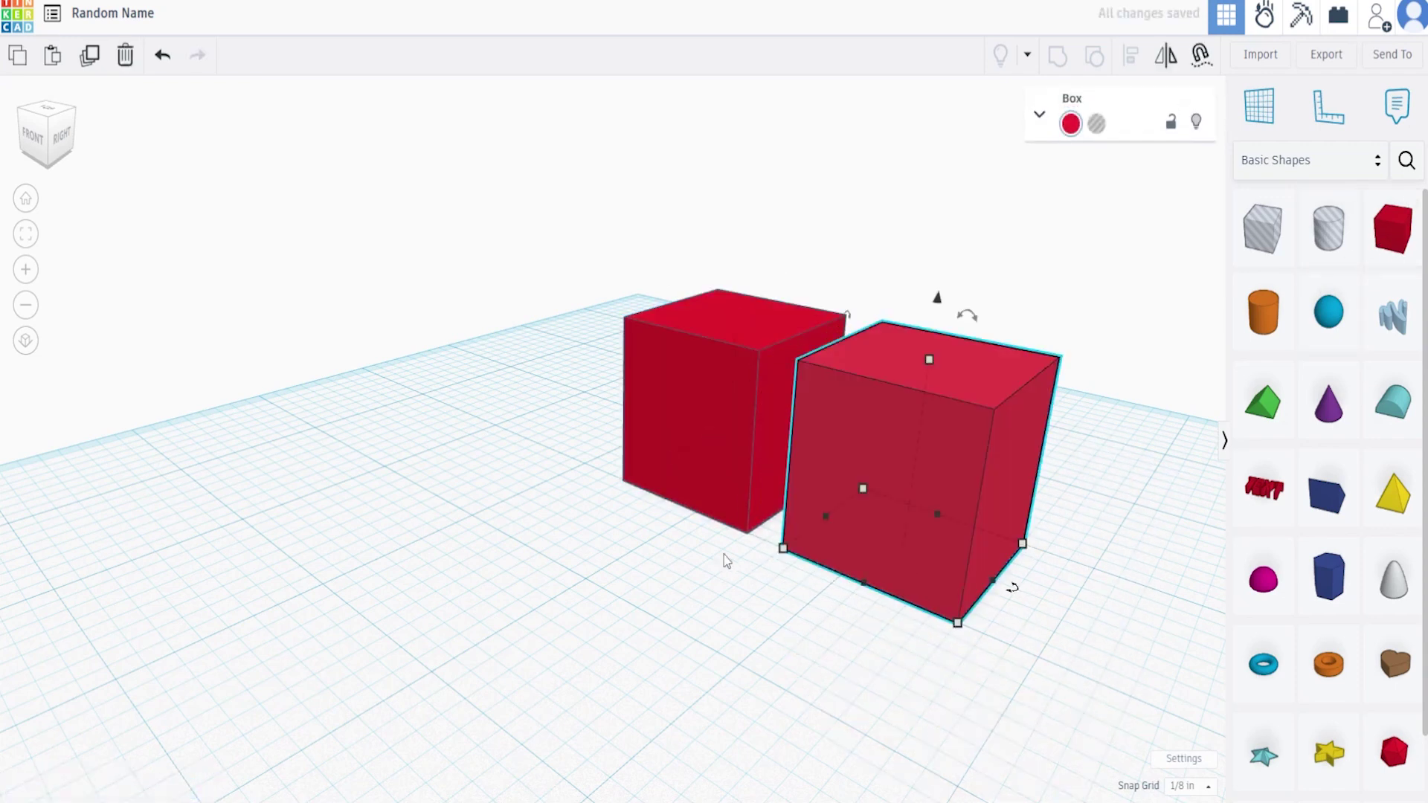
left_click_drag(851, 516, 817, 530)
Step: Nudge the second box in grid steps until it sits flush against the first box, and deselect it
scroll(765, 537, "down", 6)
scroll(749, 513, "up", 2)
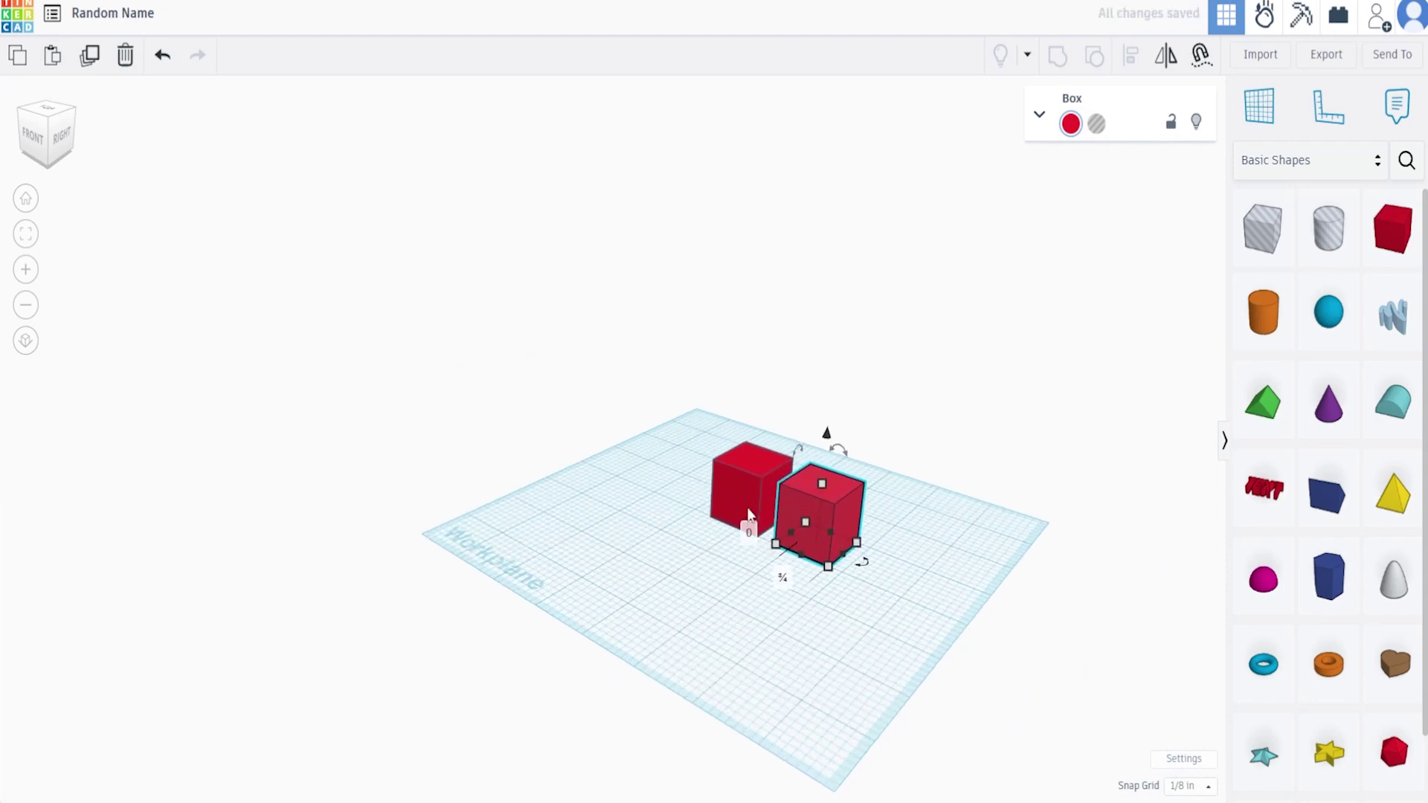
scroll(748, 513, "up", 5)
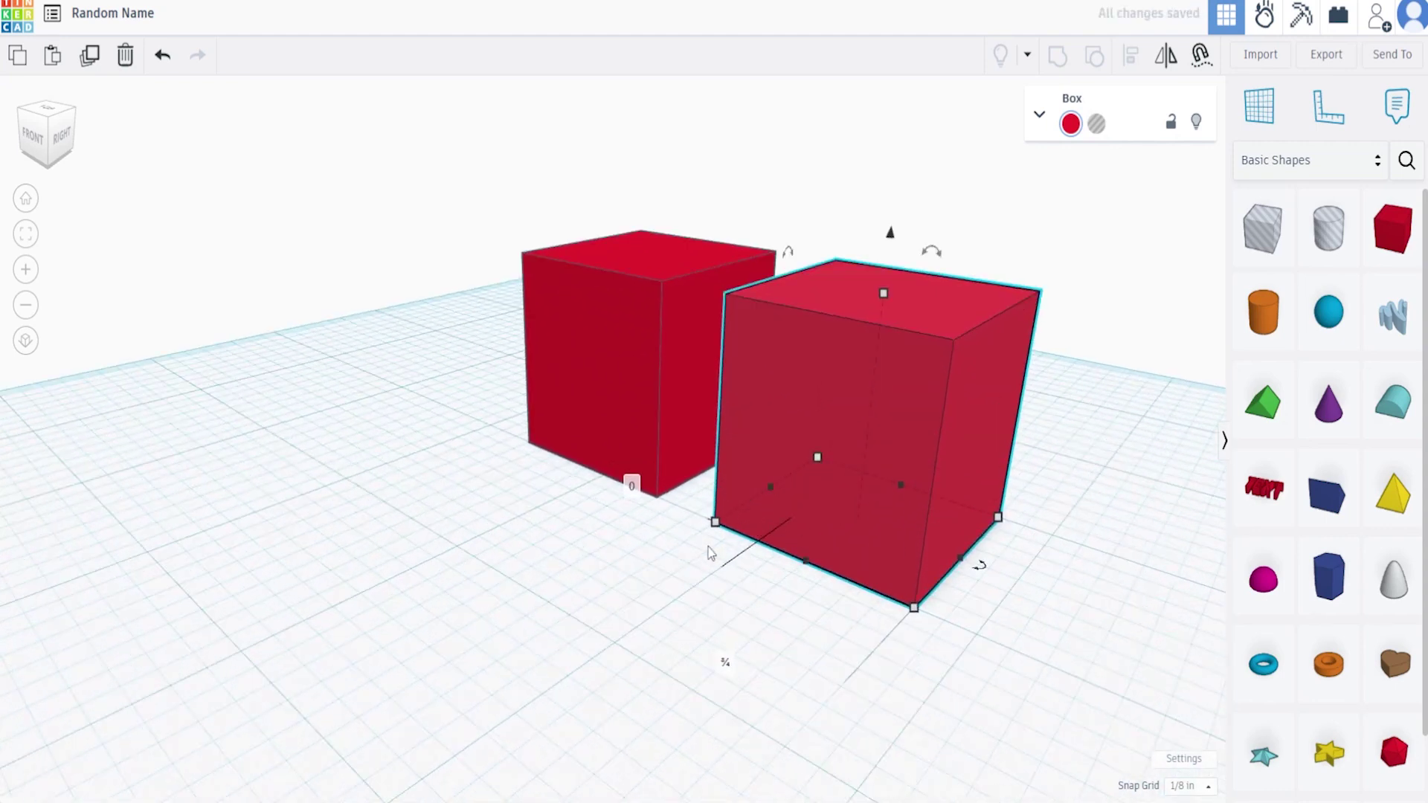
key("Up")
key("Left")
key("Left")
key("Left")
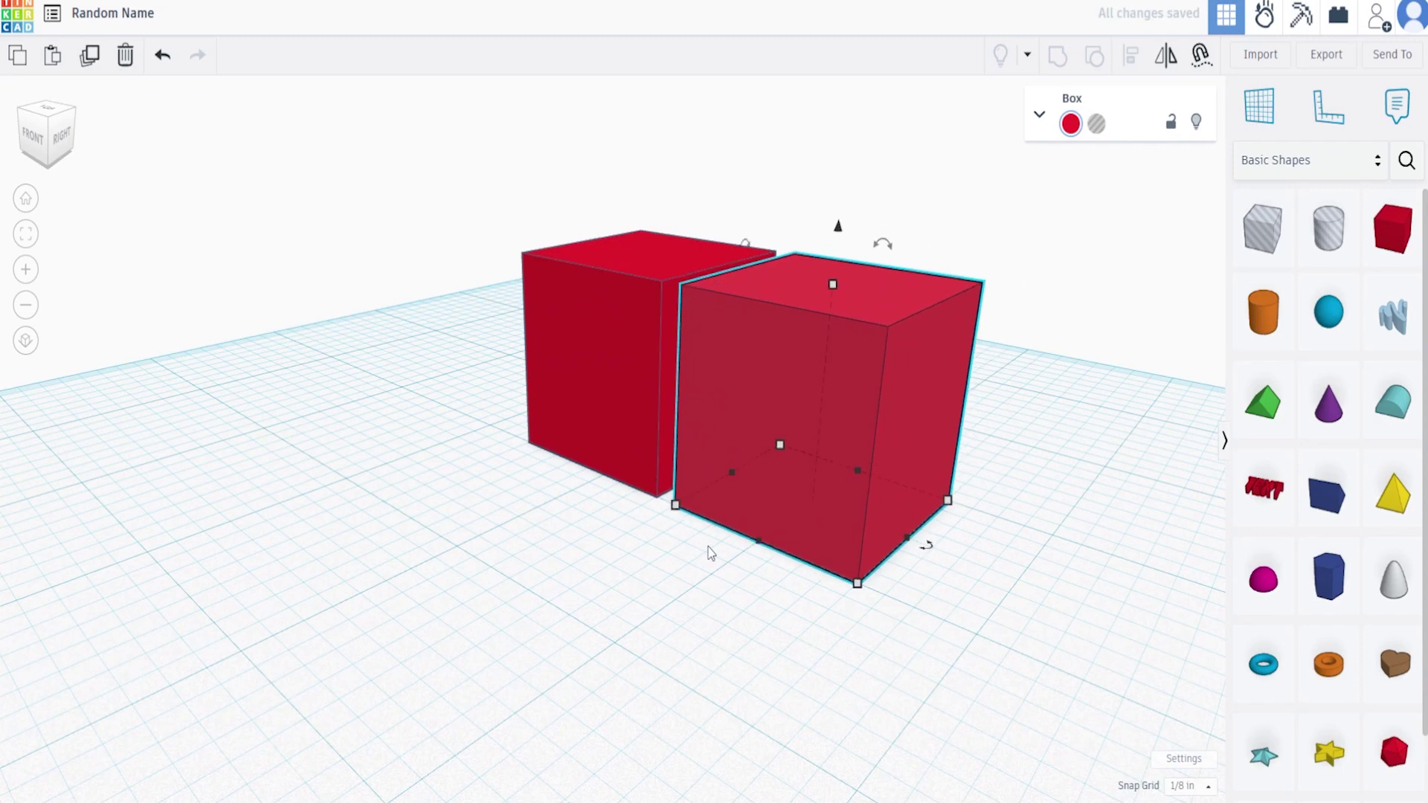
key("Right")
key("Left")
key("Left")
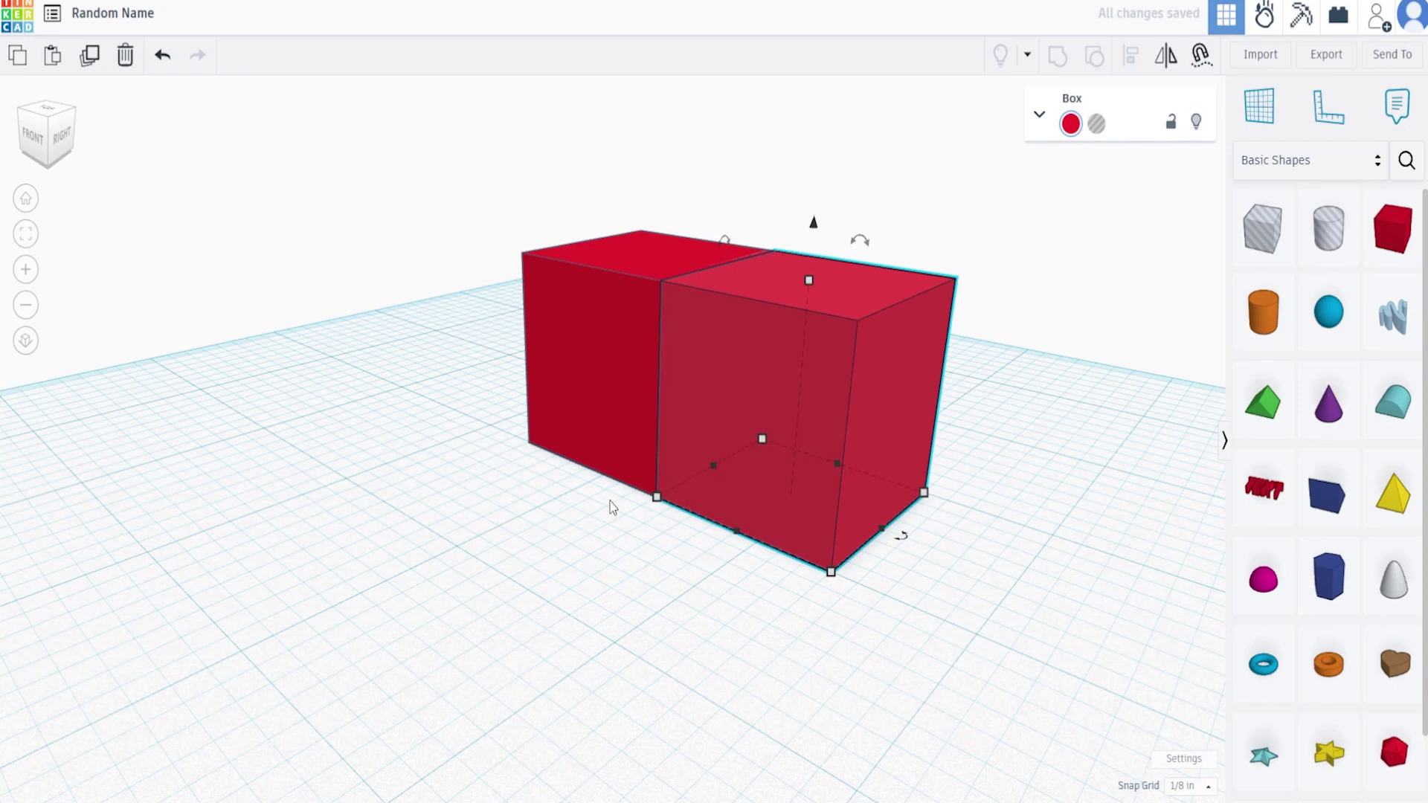
left_click(974, 538)
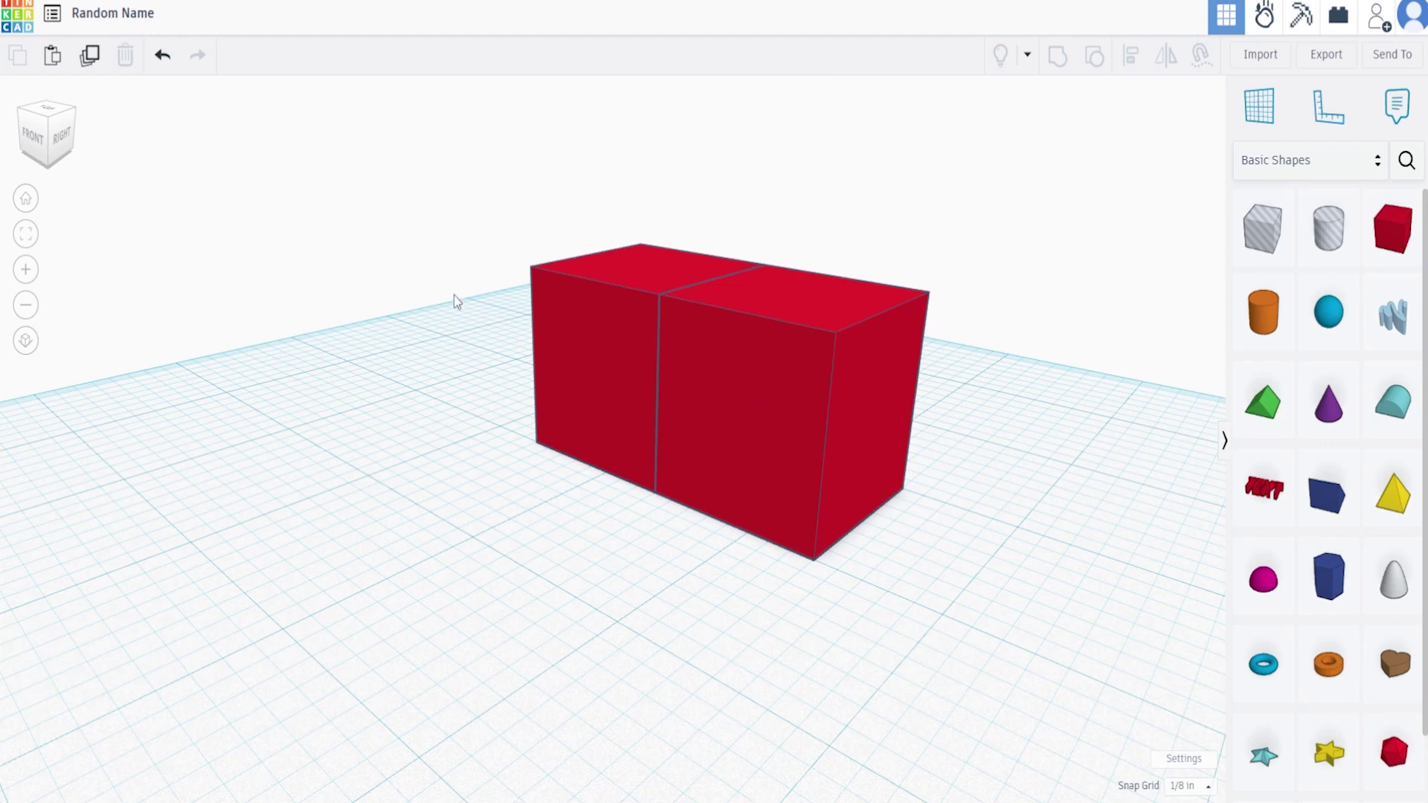
Step: Place a third box in front of the pair and stack a fourth box on top of the others
left_click_drag(1388, 227, 641, 466)
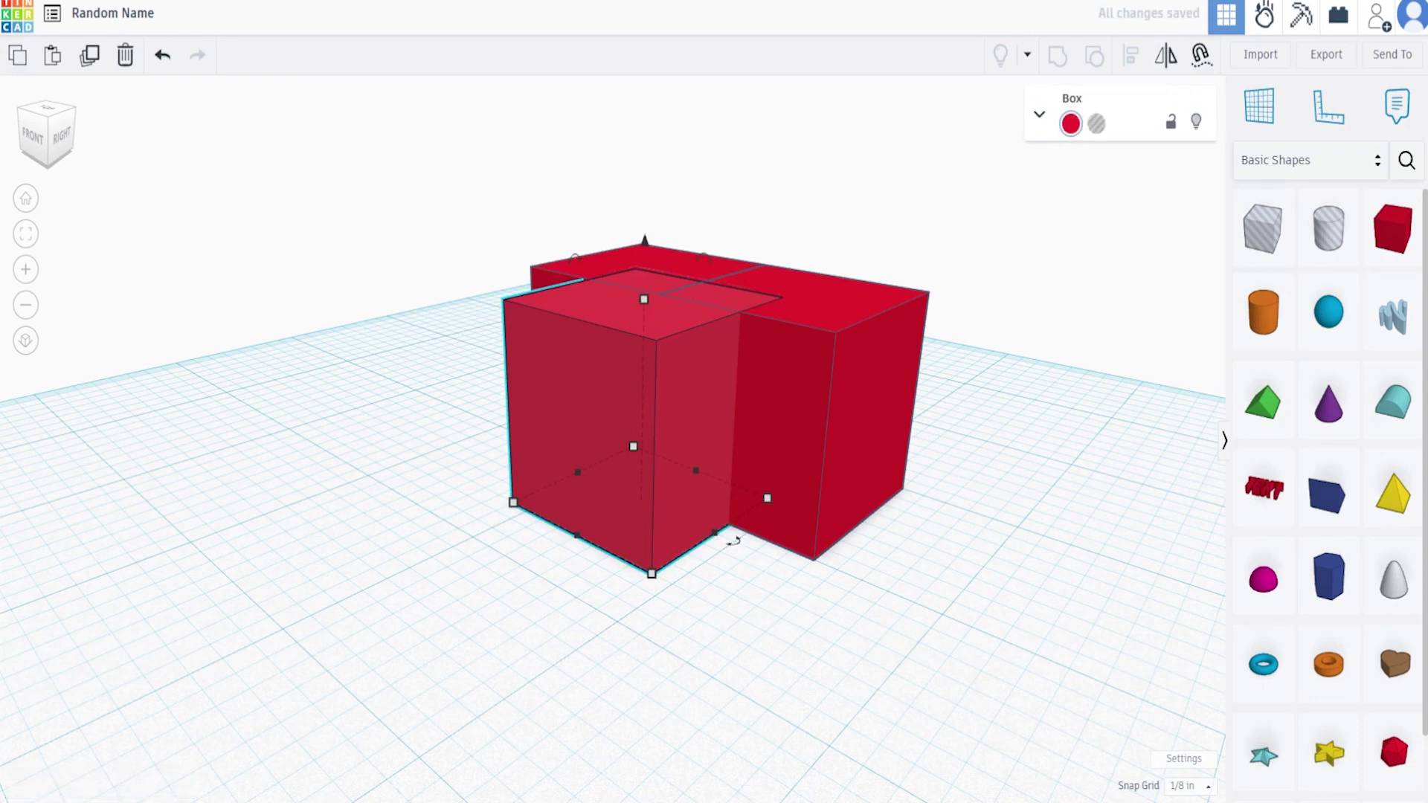
left_click_drag(1392, 227, 748, 532)
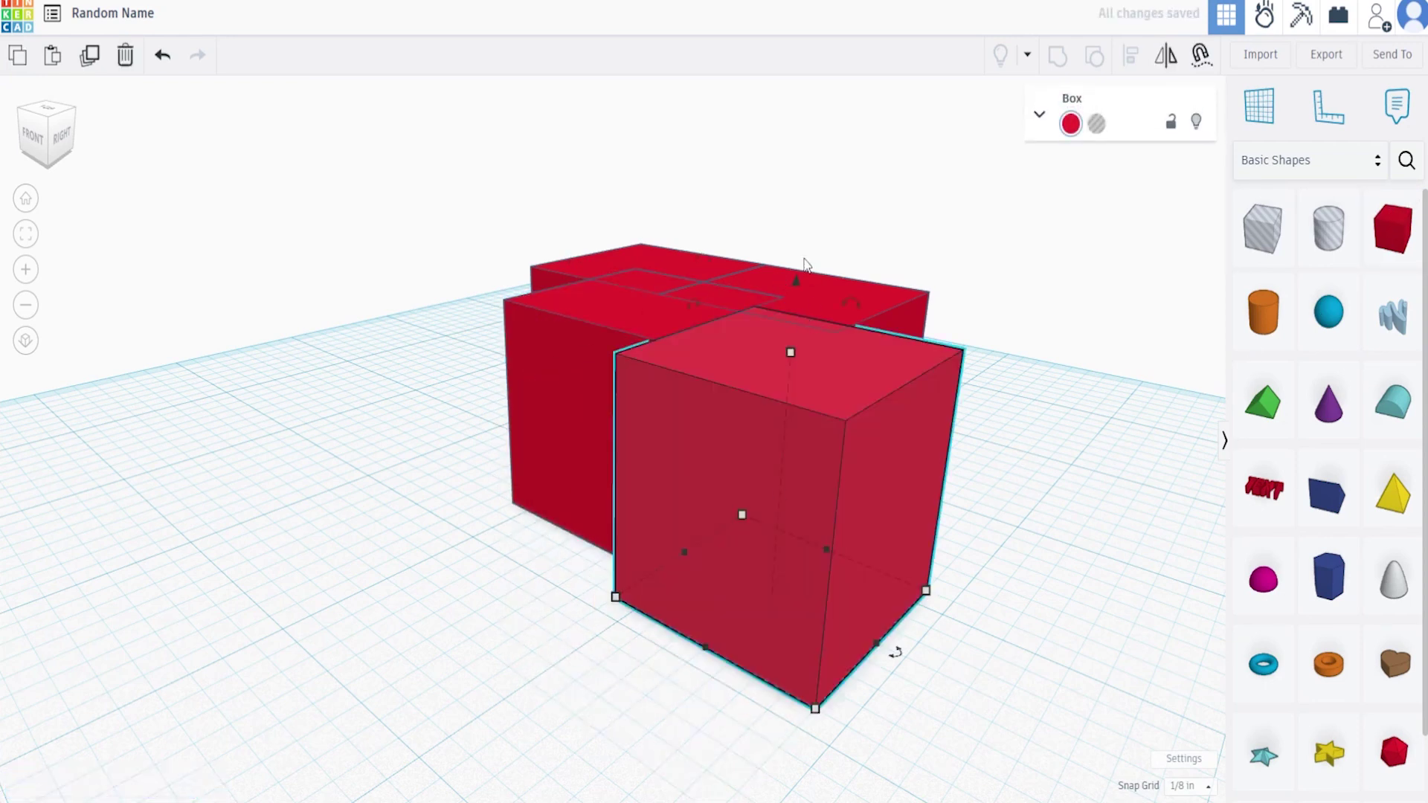
left_click_drag(797, 287, 690, 224)
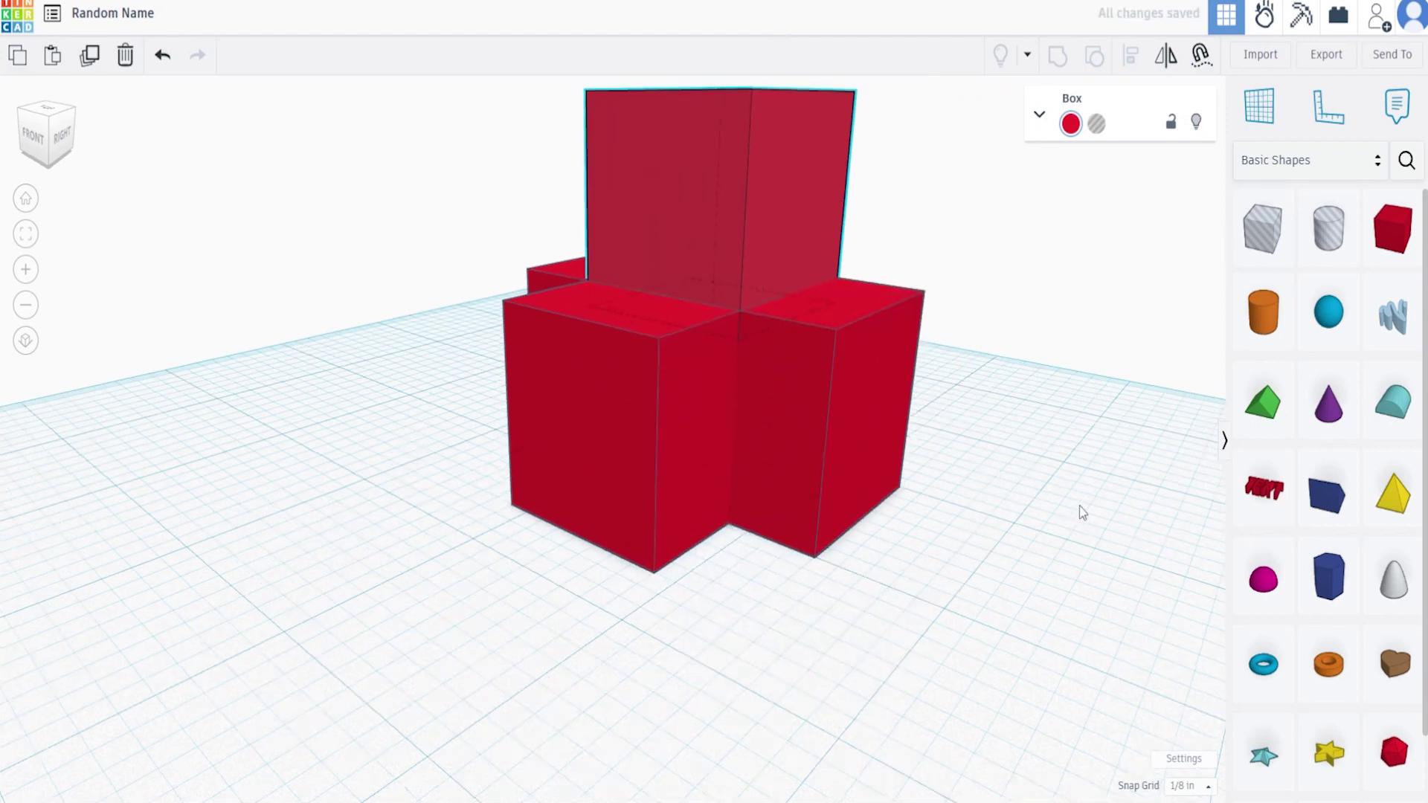
Step: Select all four stacked boxes, group them into one shape and deselect it
right_click_drag(743, 455, 813, 434)
scroll(818, 431, "down", 3)
right_click_drag(985, 344, 940, 627)
left_click_drag(931, 621, 725, 460)
right_click_drag(997, 654, 862, 577)
left_click(862, 577)
right_click_drag(408, 496, 350, 356)
left_click_drag(417, 123, 922, 604)
right_click_drag(975, 558, 650, 527)
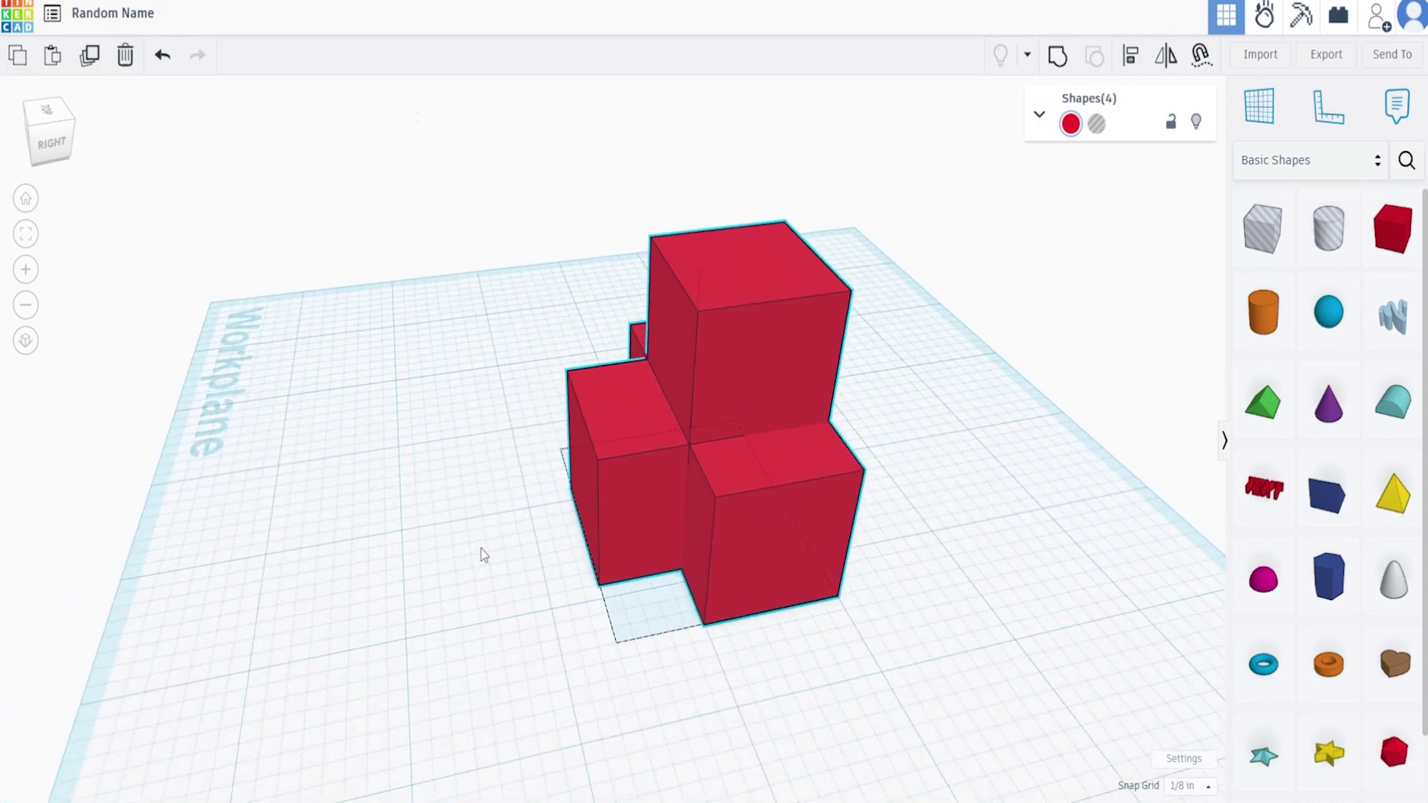
right_click_drag(482, 555, 1103, 179)
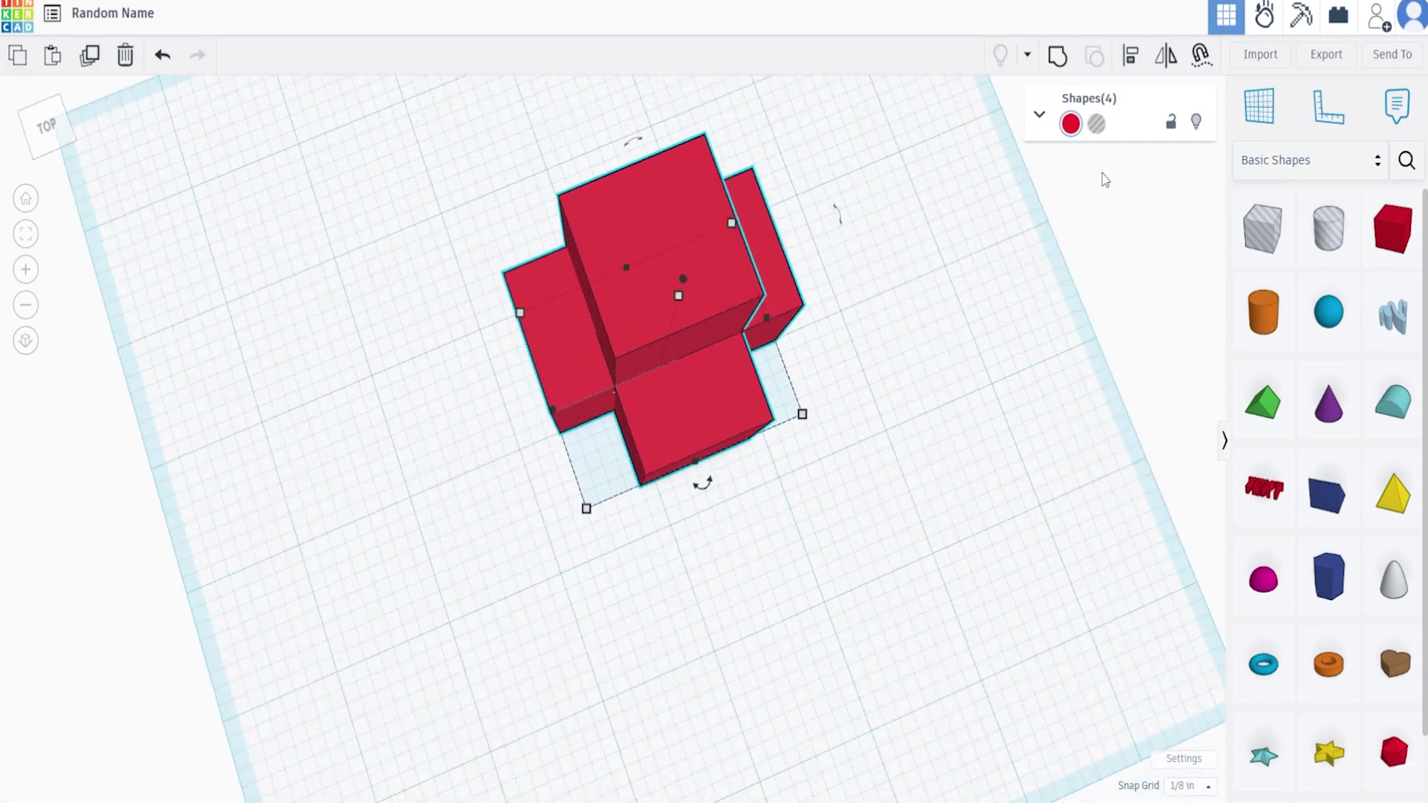
left_click(1058, 60)
right_click_drag(526, 630, 480, 554)
left_click(506, 548)
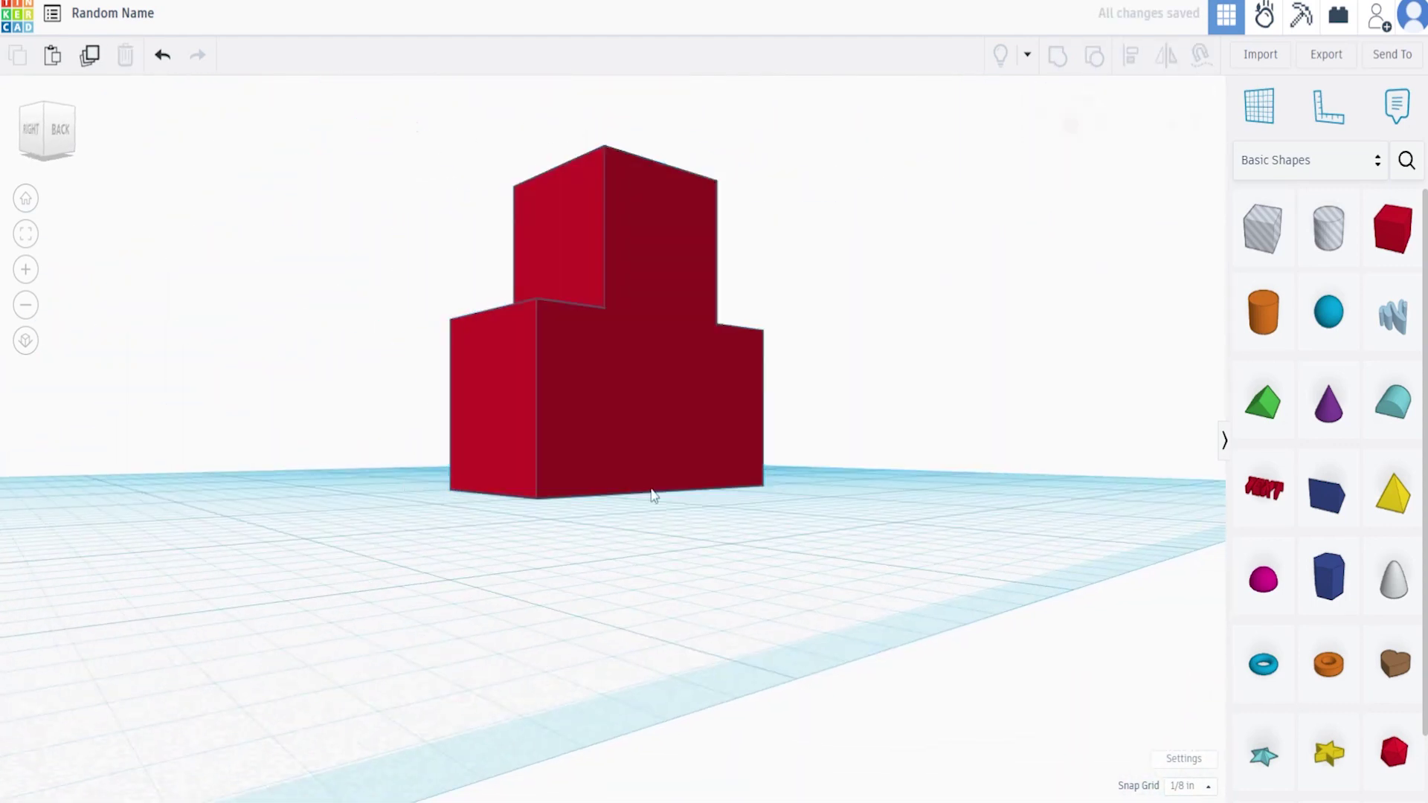
Step: Select the grouped shape, expand its properties to view the available options and collapse them again
left_click(654, 449)
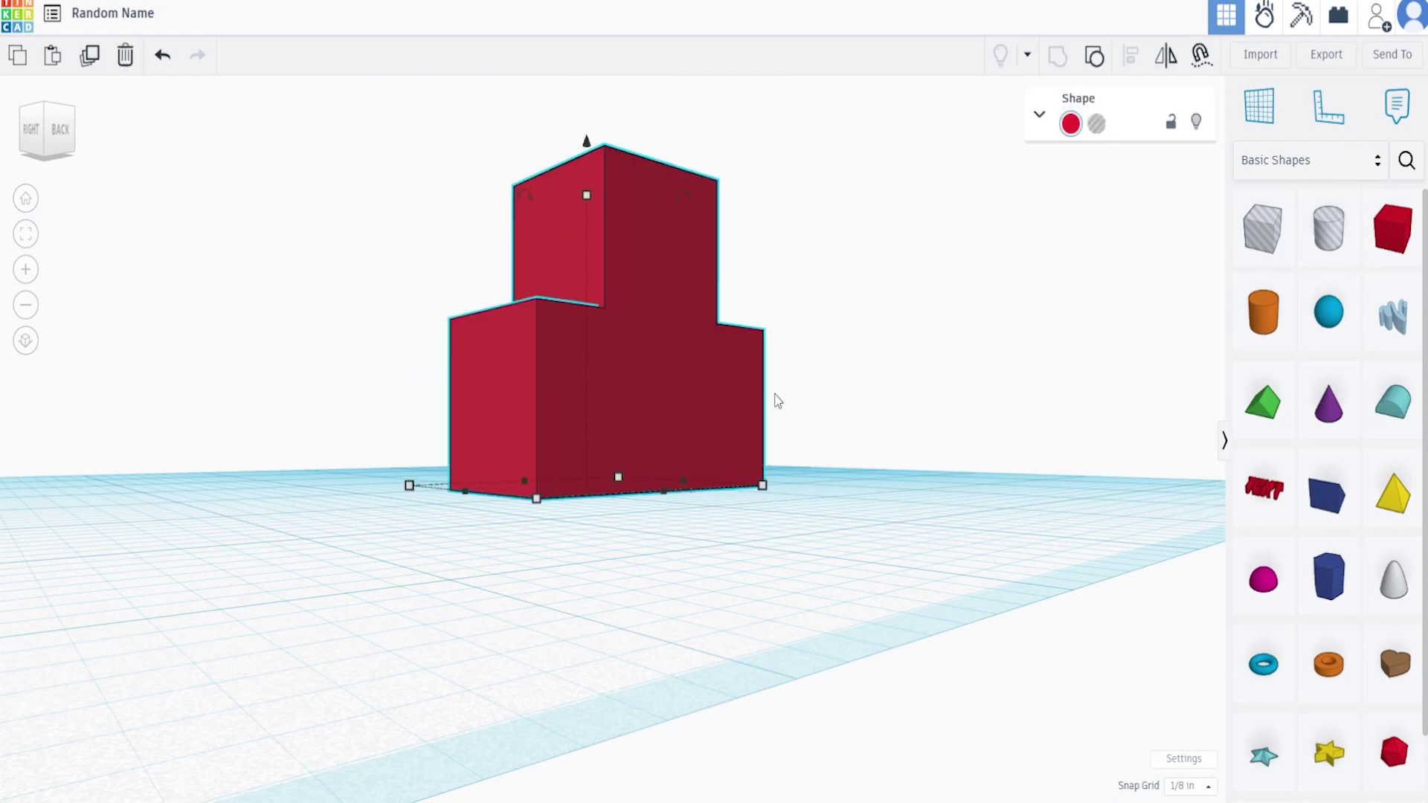
left_click(1039, 115)
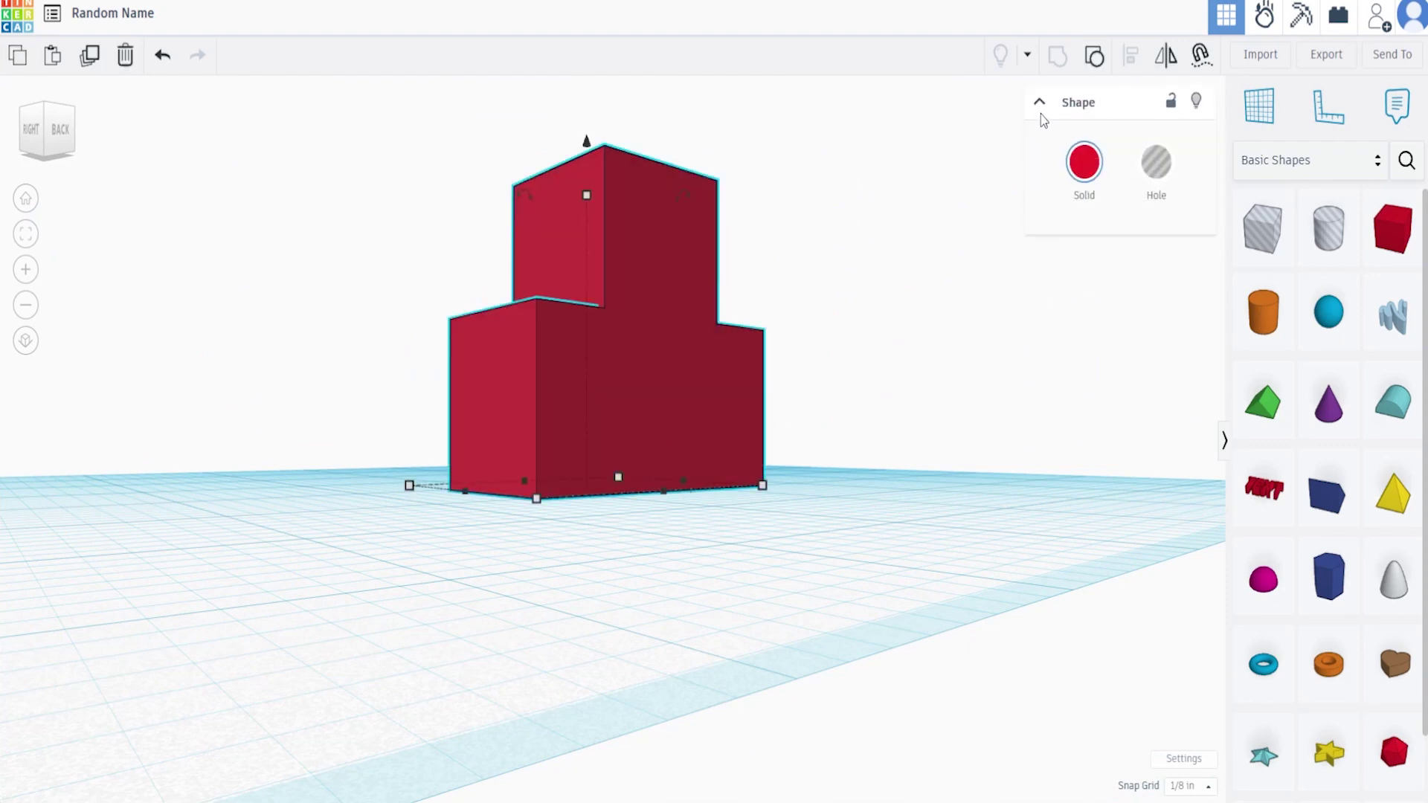
left_click(1045, 108)
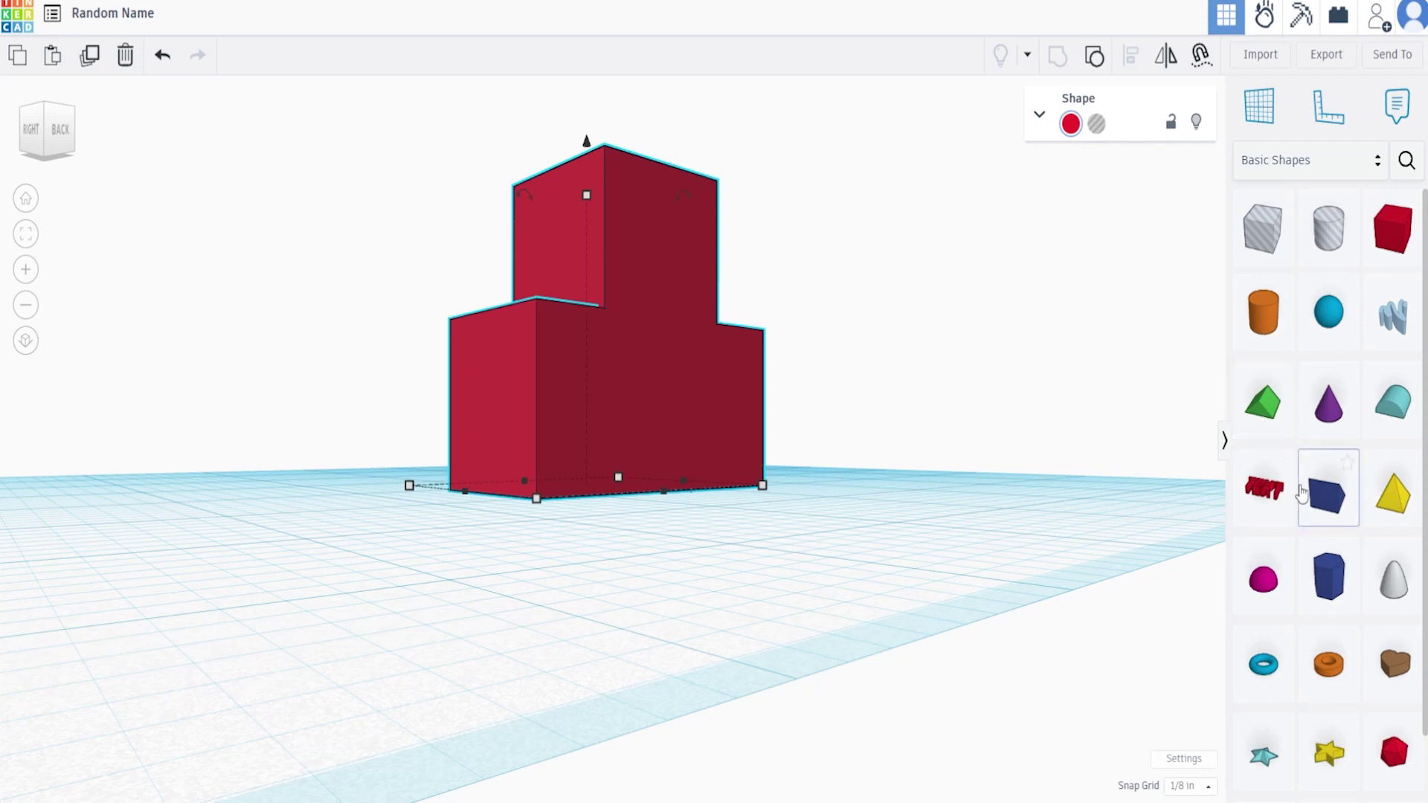
Step: Place a wedge on the workplane near the grouped boxes and resize its base from one corner
left_click_drag(1302, 493, 904, 543)
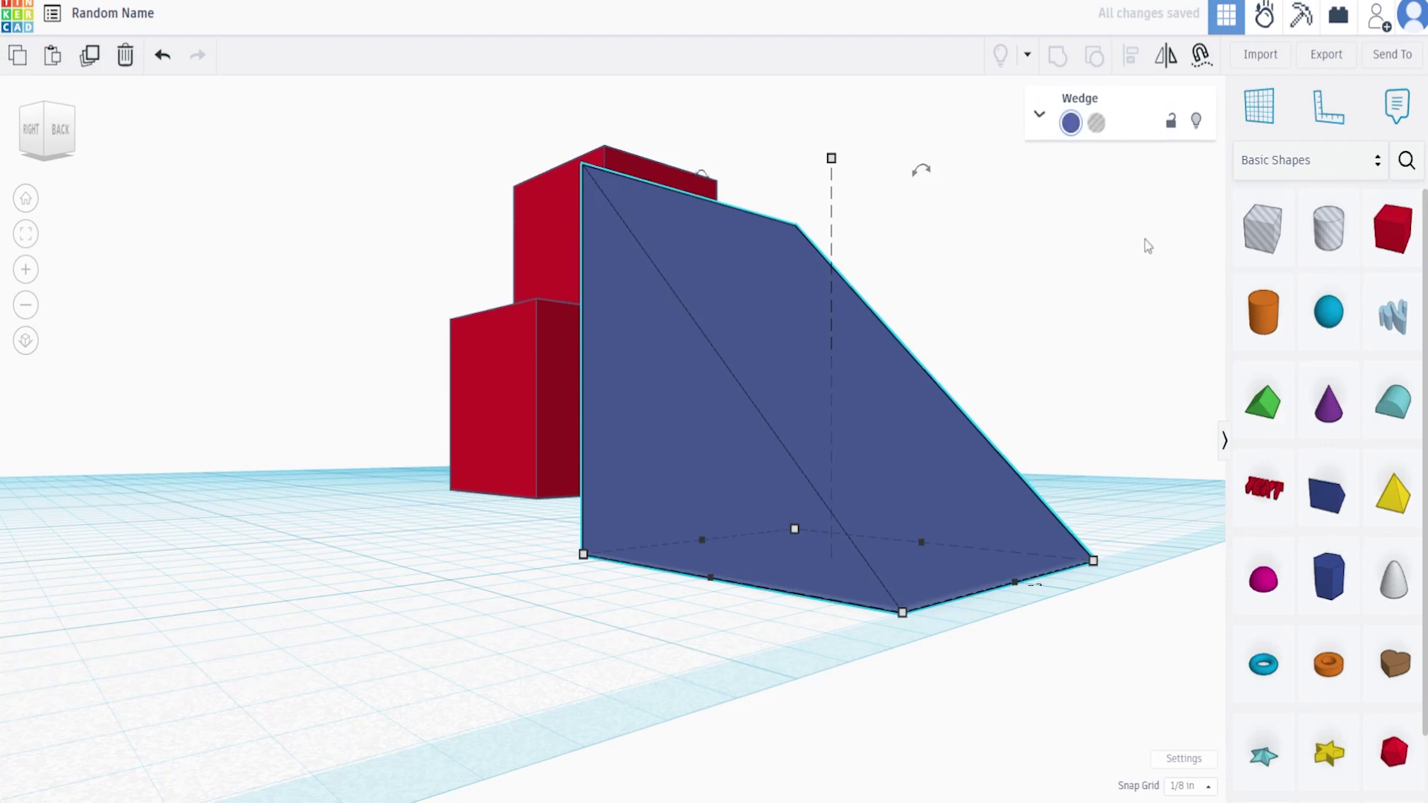
mouse_move(1093, 563)
left_mouse_down()
mouse_move(1036, 574)
mouse_move(1049, 588)
mouse_move(1078, 548)
left_mouse_up()
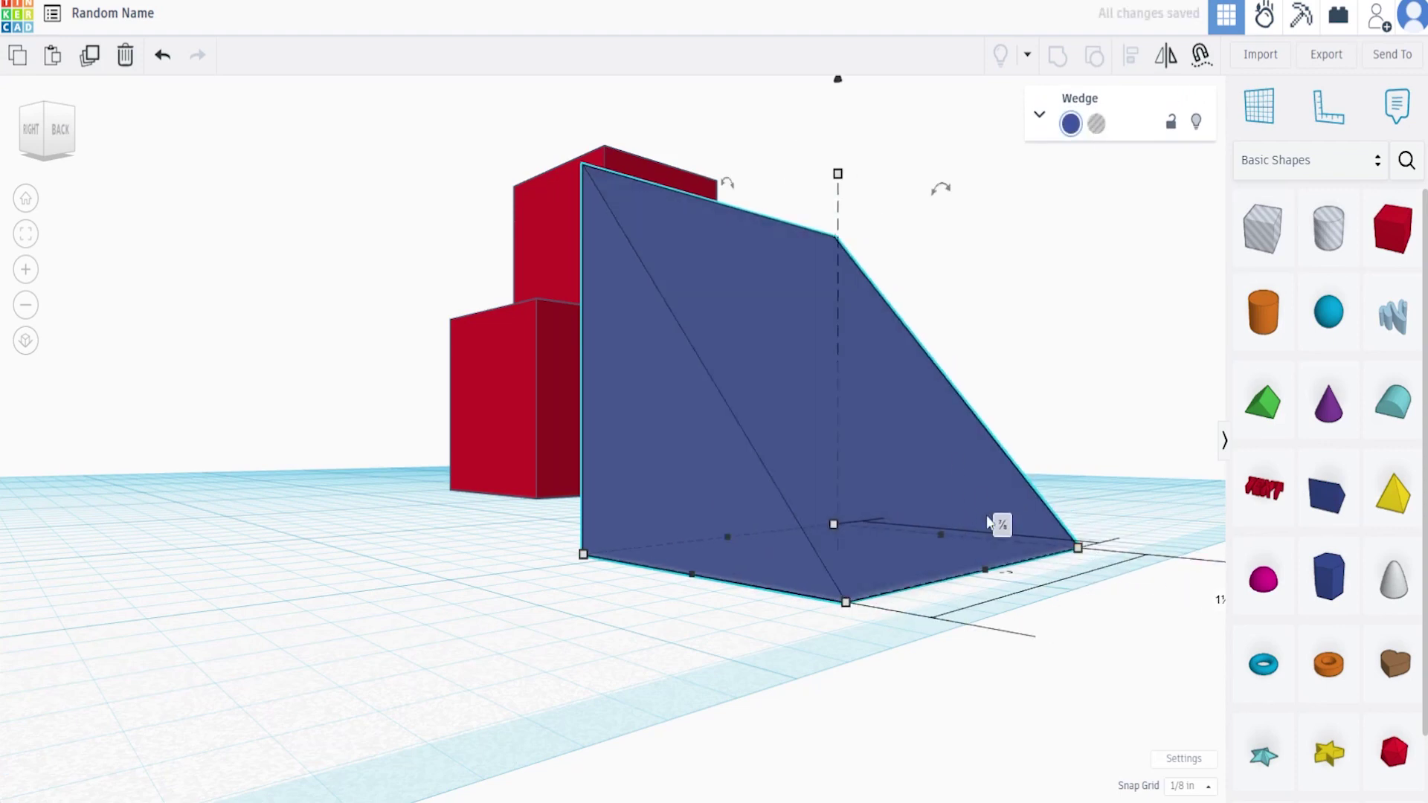
Step: Delete the wedge and select the grouped red shape
key("Delete")
right_click_drag(962, 364, 699, 523)
left_click(706, 523)
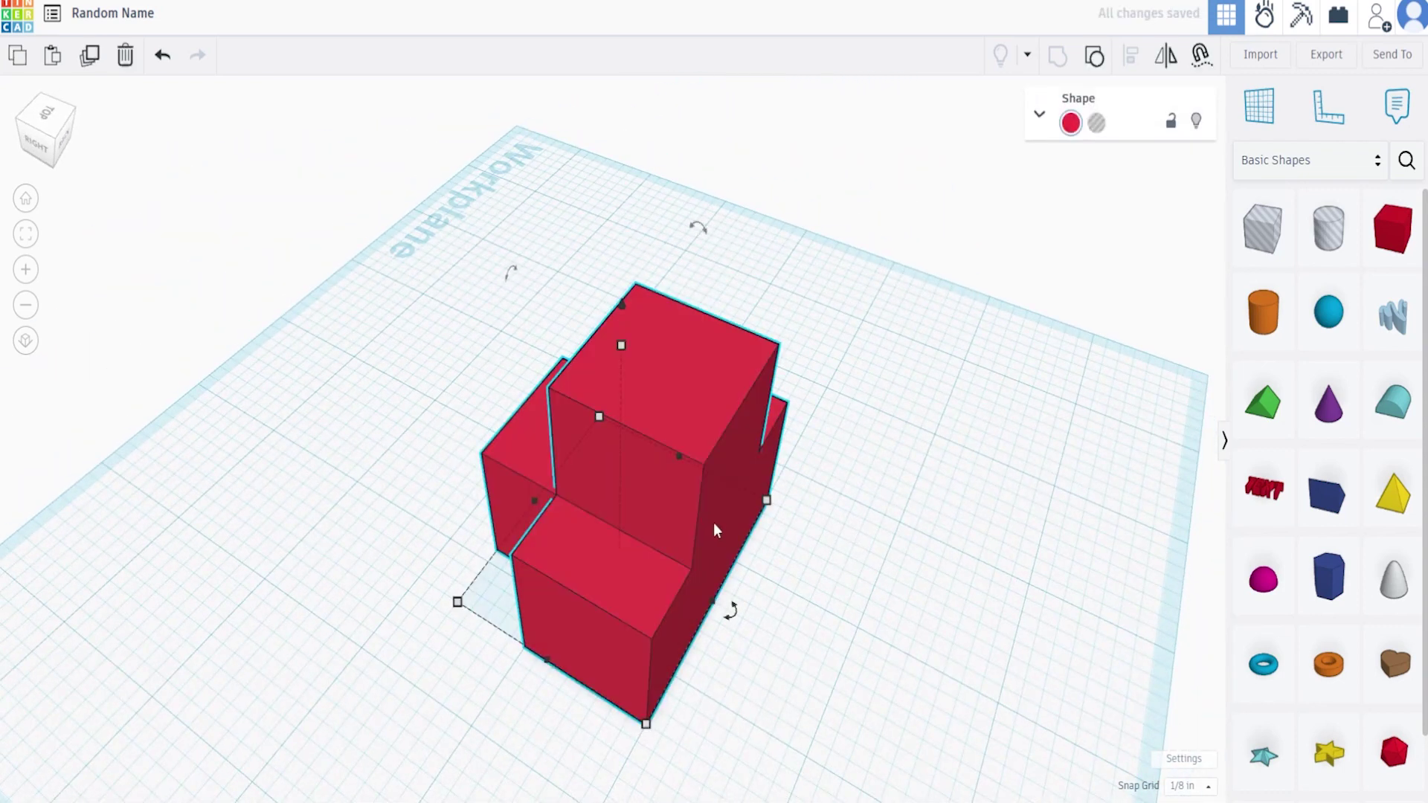
right_click_drag(689, 471, 595, 610)
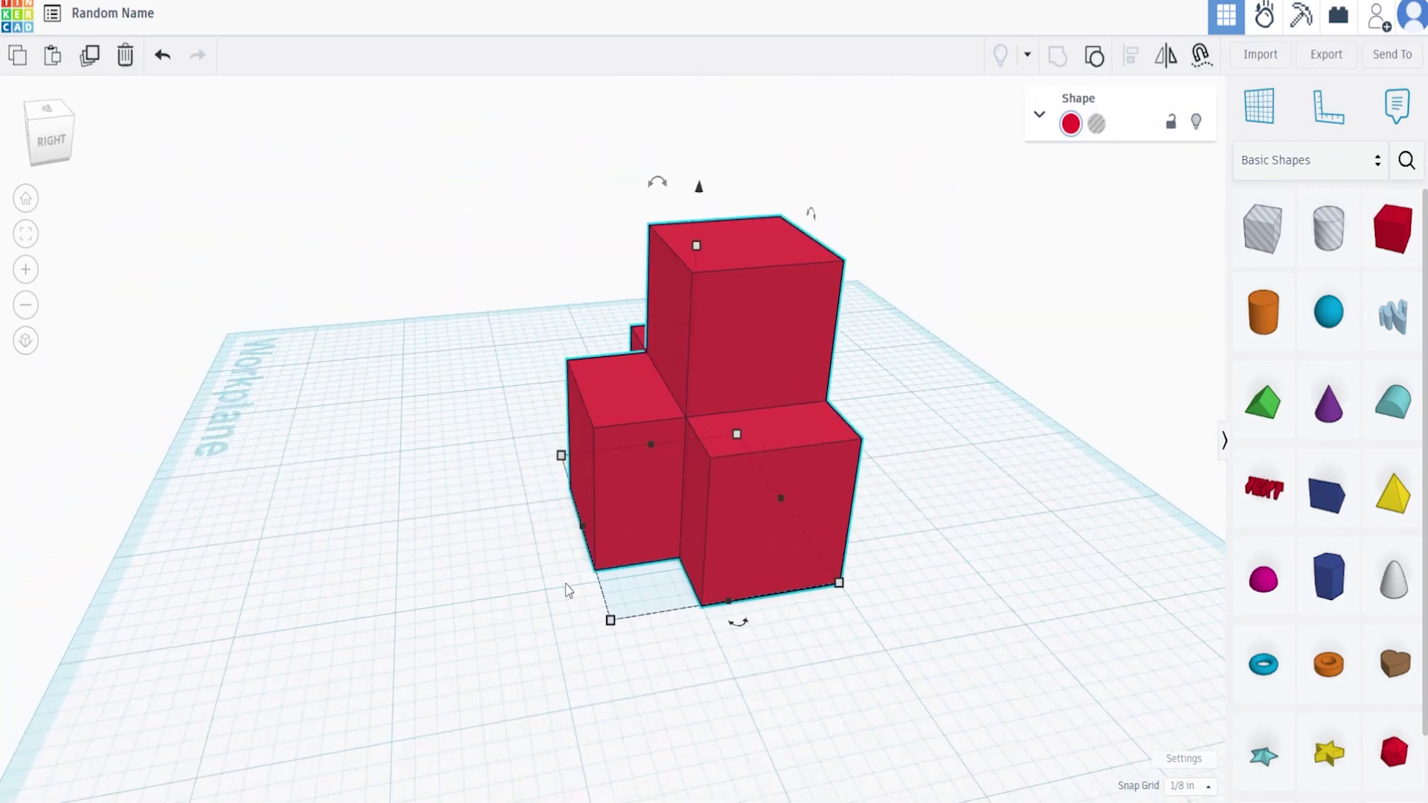
Step: Resize the grouped red shape slightly as one piece from the corner and edge of its base
left_click_drag(611, 620, 579, 641)
left_click_drag(720, 622, 699, 589)
left_click_drag(567, 612, 606, 606)
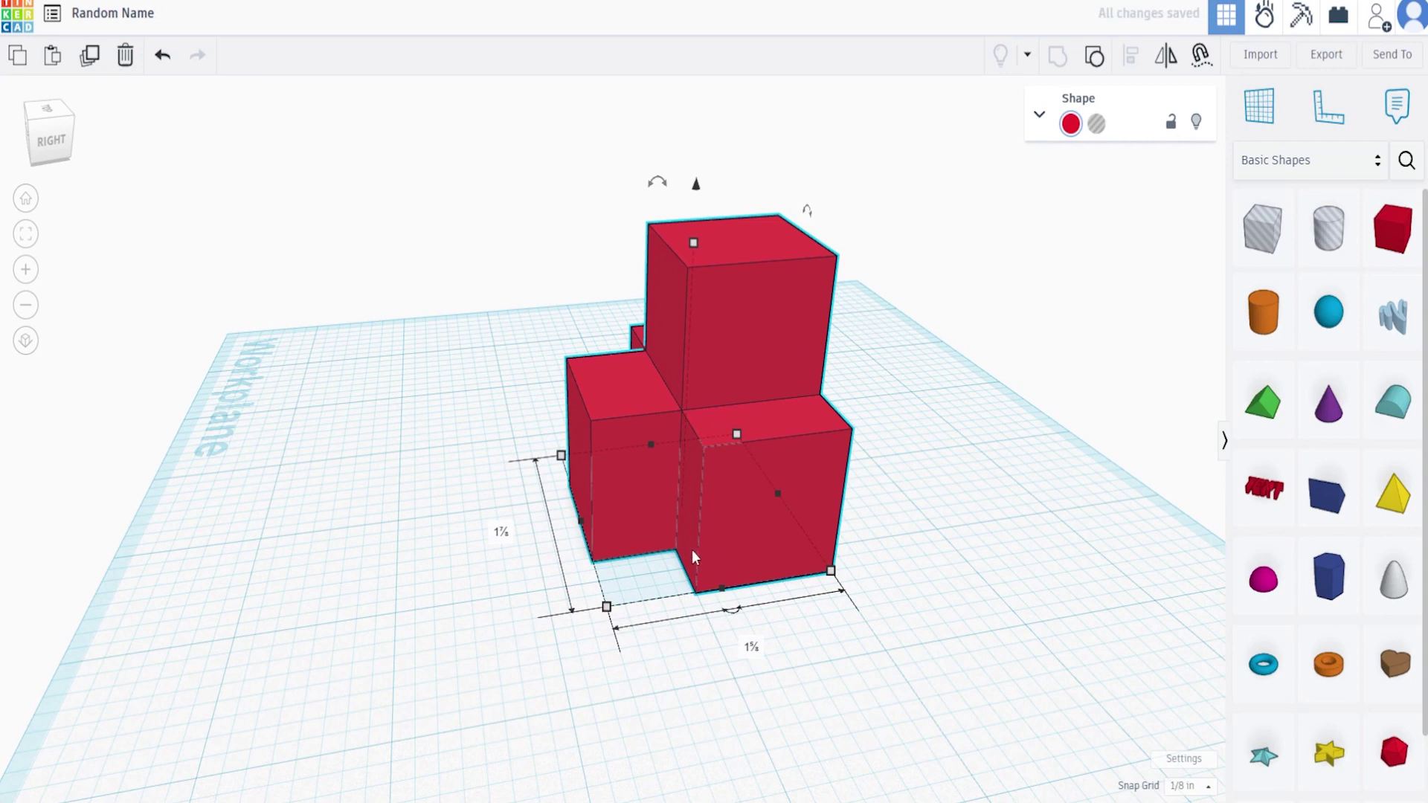
mouse_move(811, 218)
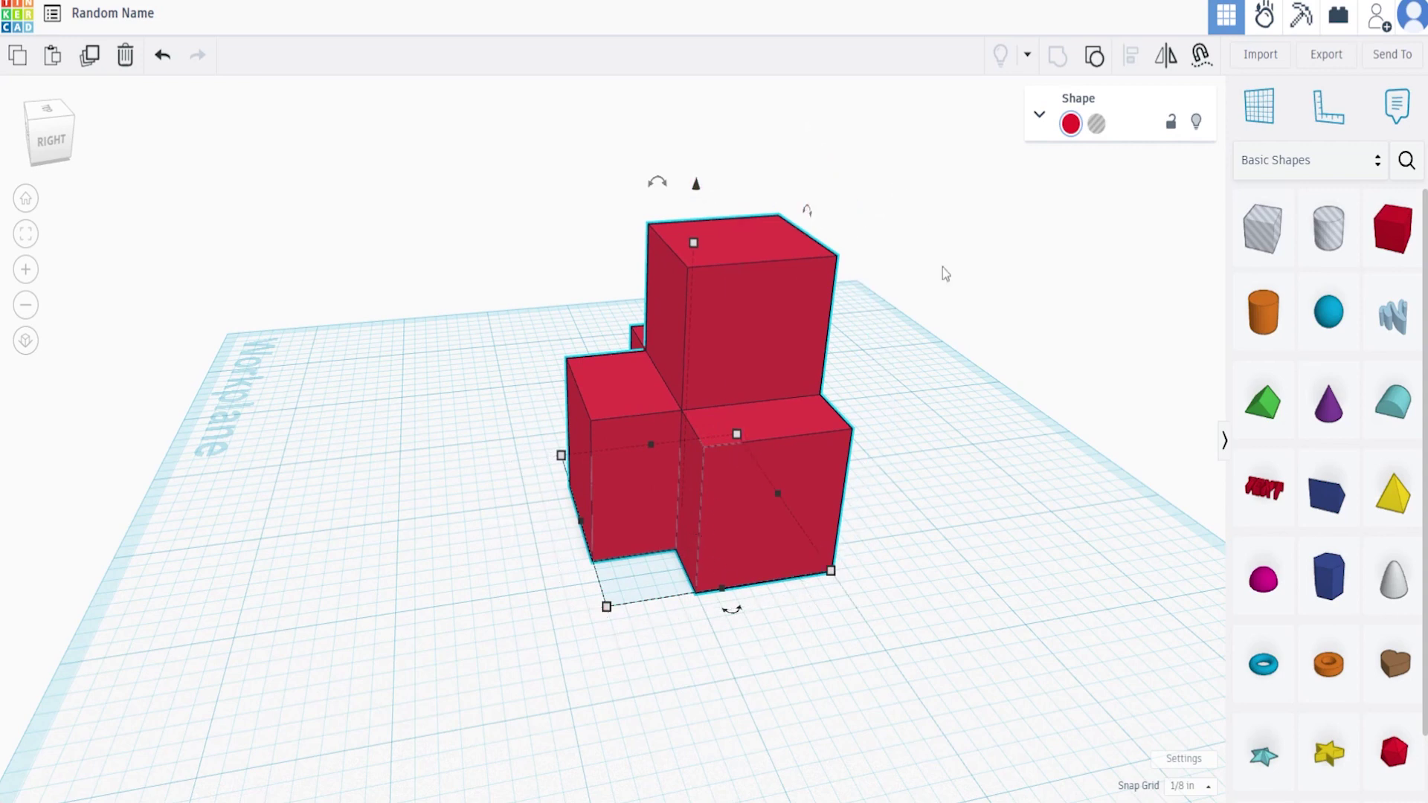
left_click(1094, 57)
right_click_drag(818, 491, 658, 437)
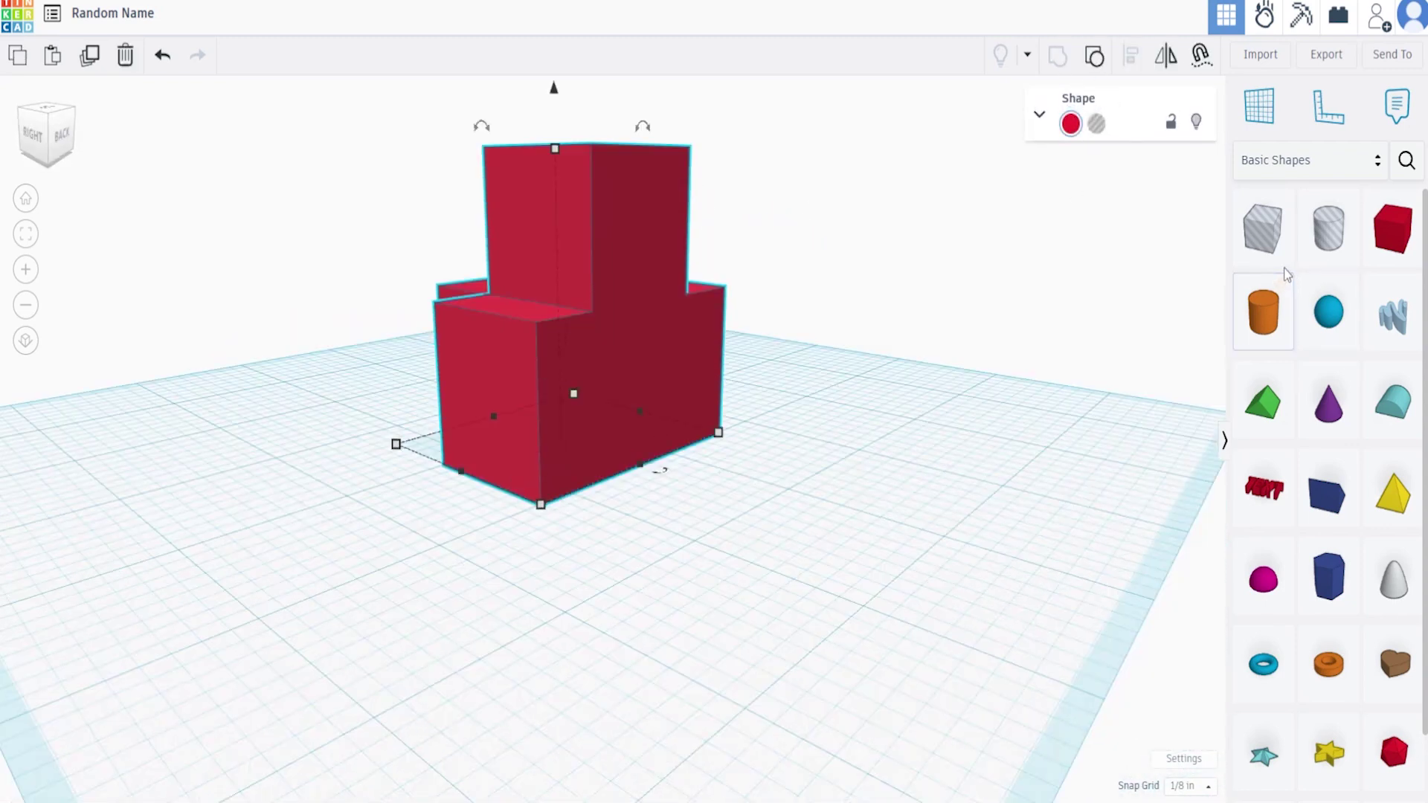
Step: Place a hole box on the workplane beside the grouped shape and reduce its height and base
left_click(1273, 242)
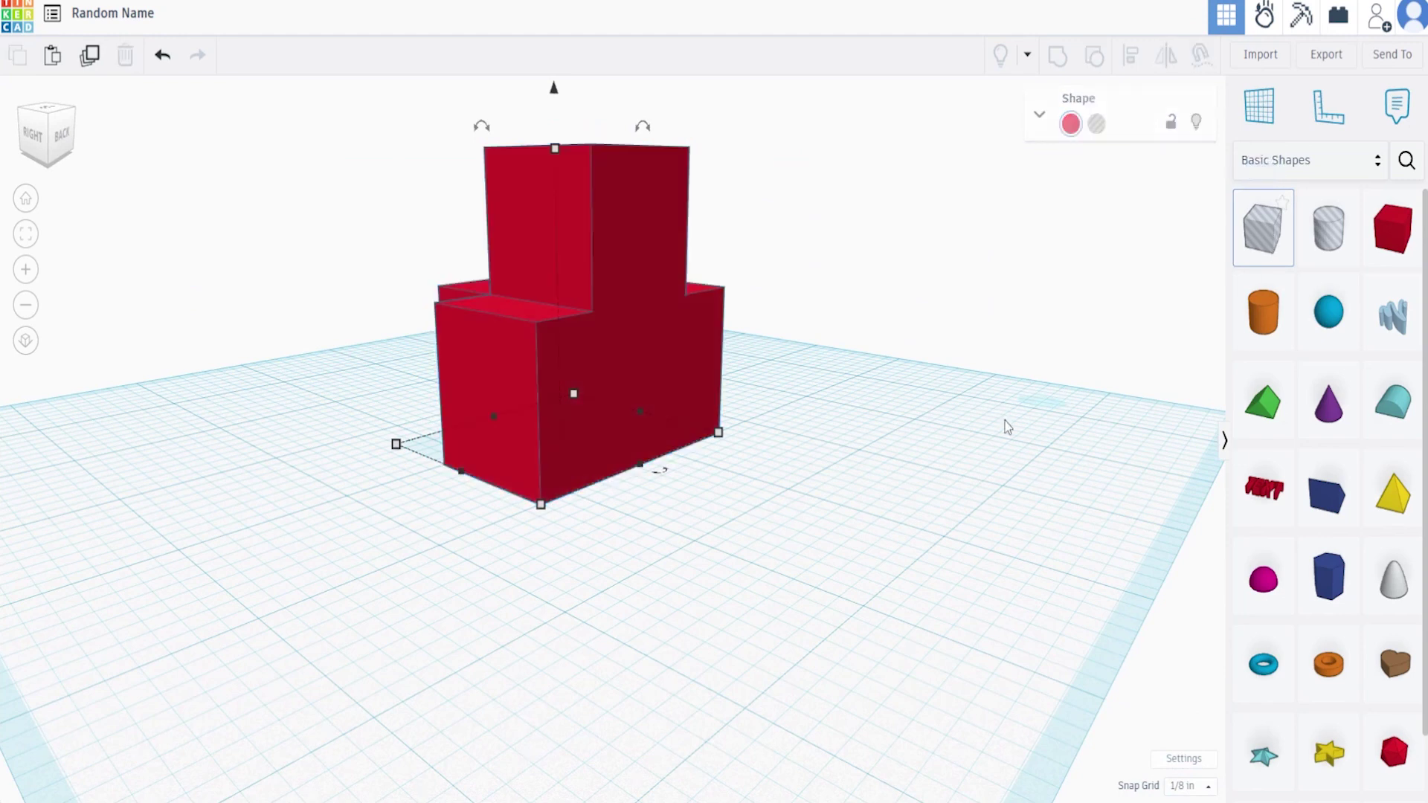
left_click(736, 493)
left_click_drag(742, 316, 712, 394)
left_click_drag(757, 539, 756, 506)
Step: Move the hole box into the lower middle of the grouped shape's back face and deselect it
right_click_drag(938, 528, 725, 629)
left_click_drag(681, 587, 620, 463)
right_click_drag(641, 500, 565, 580)
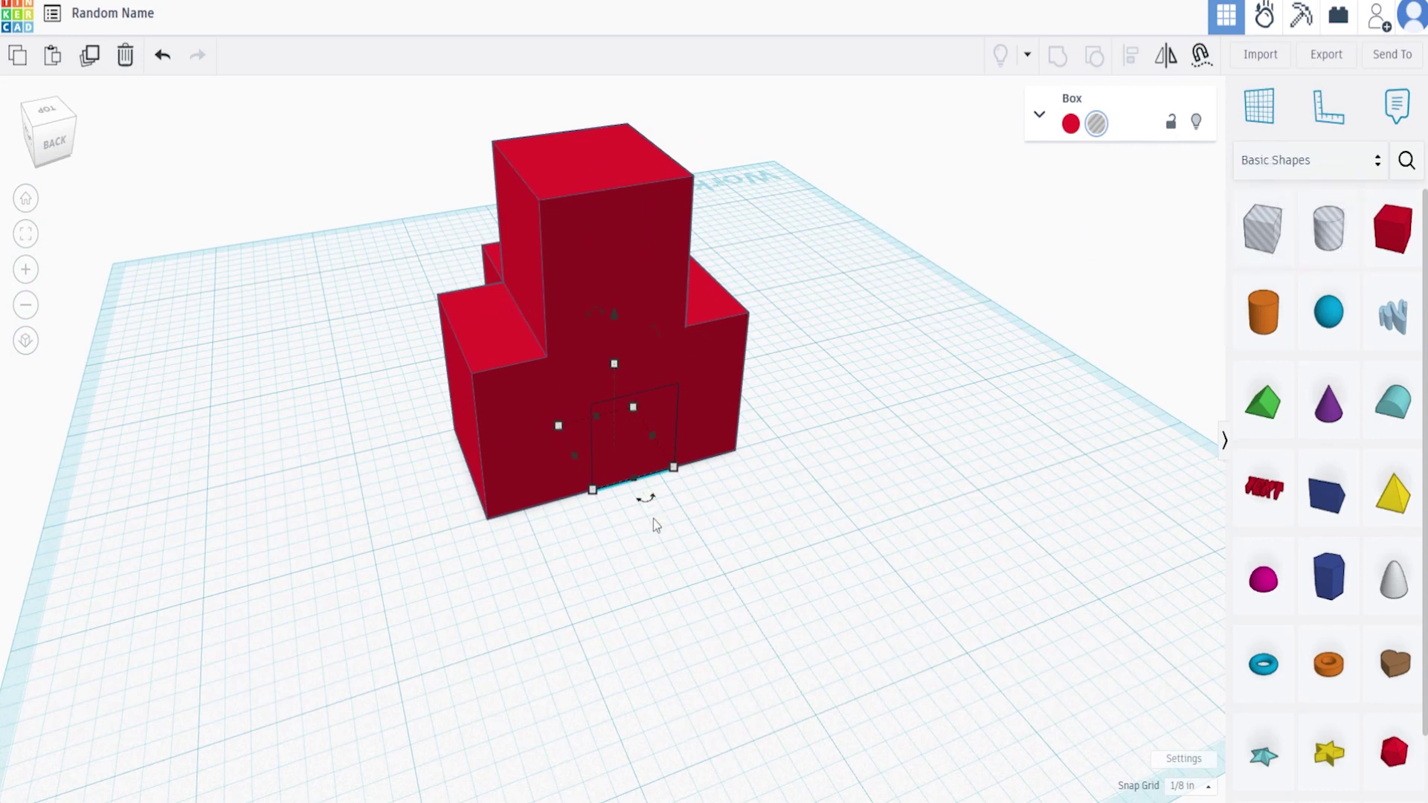
left_click(676, 550)
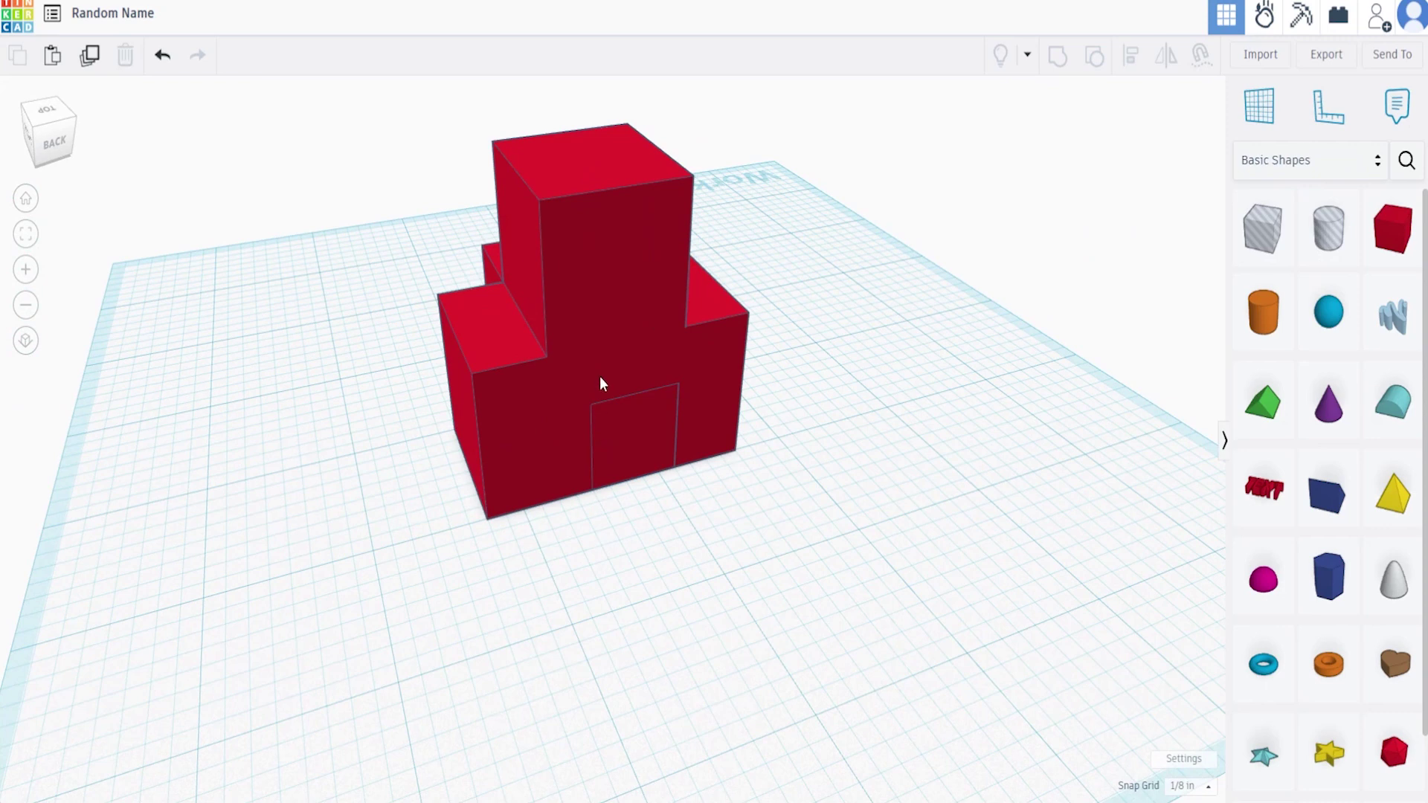
Step: Select the red shape together with the embedded hole box and group them to cut a doorway-like opening
mouse_move(712, 526)
right_mouse_down()
mouse_move(908, 468)
mouse_move(501, 525)
mouse_move(689, 494)
mouse_move(795, 518)
mouse_move(790, 573)
mouse_move(729, 570)
mouse_move(701, 550)
right_mouse_up()
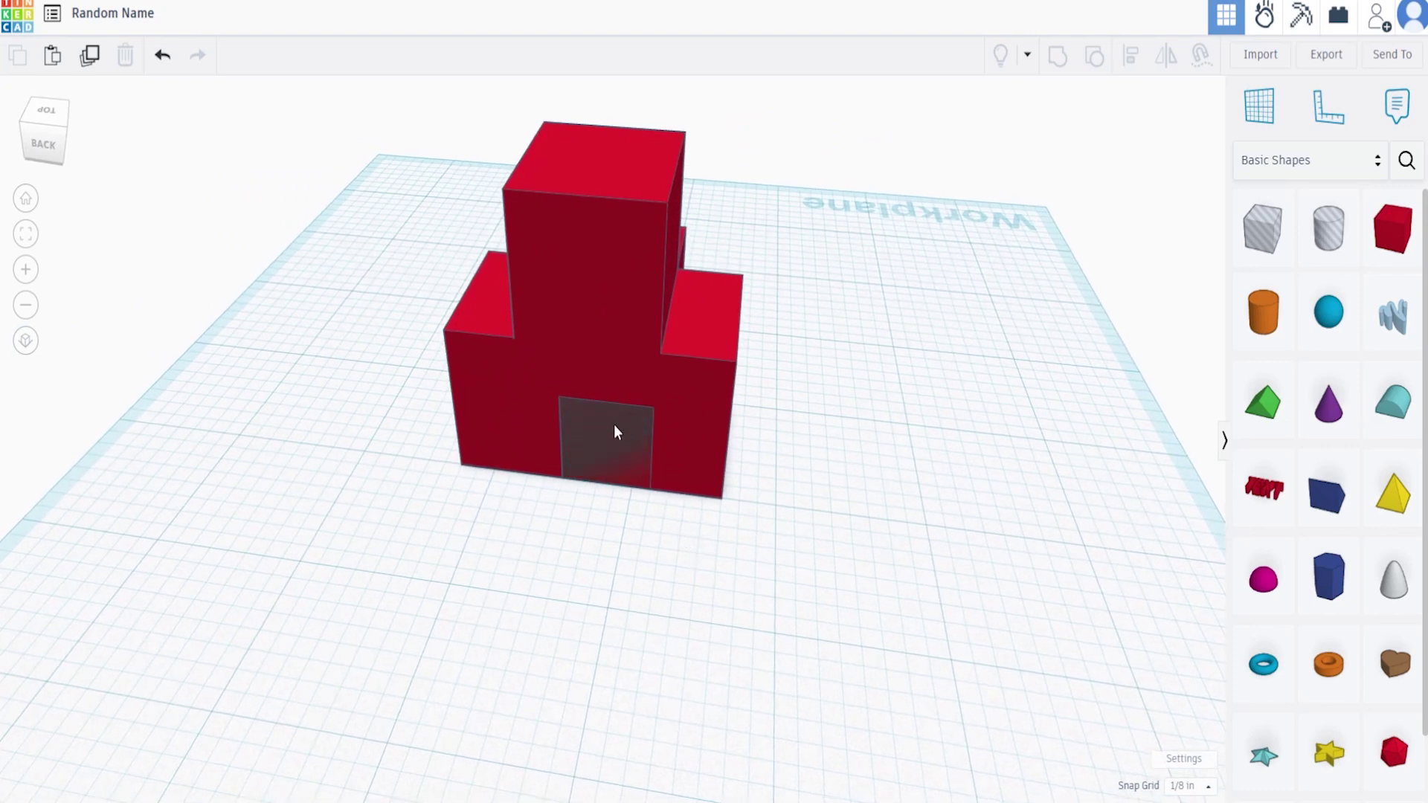
right_click_drag(600, 550, 657, 510)
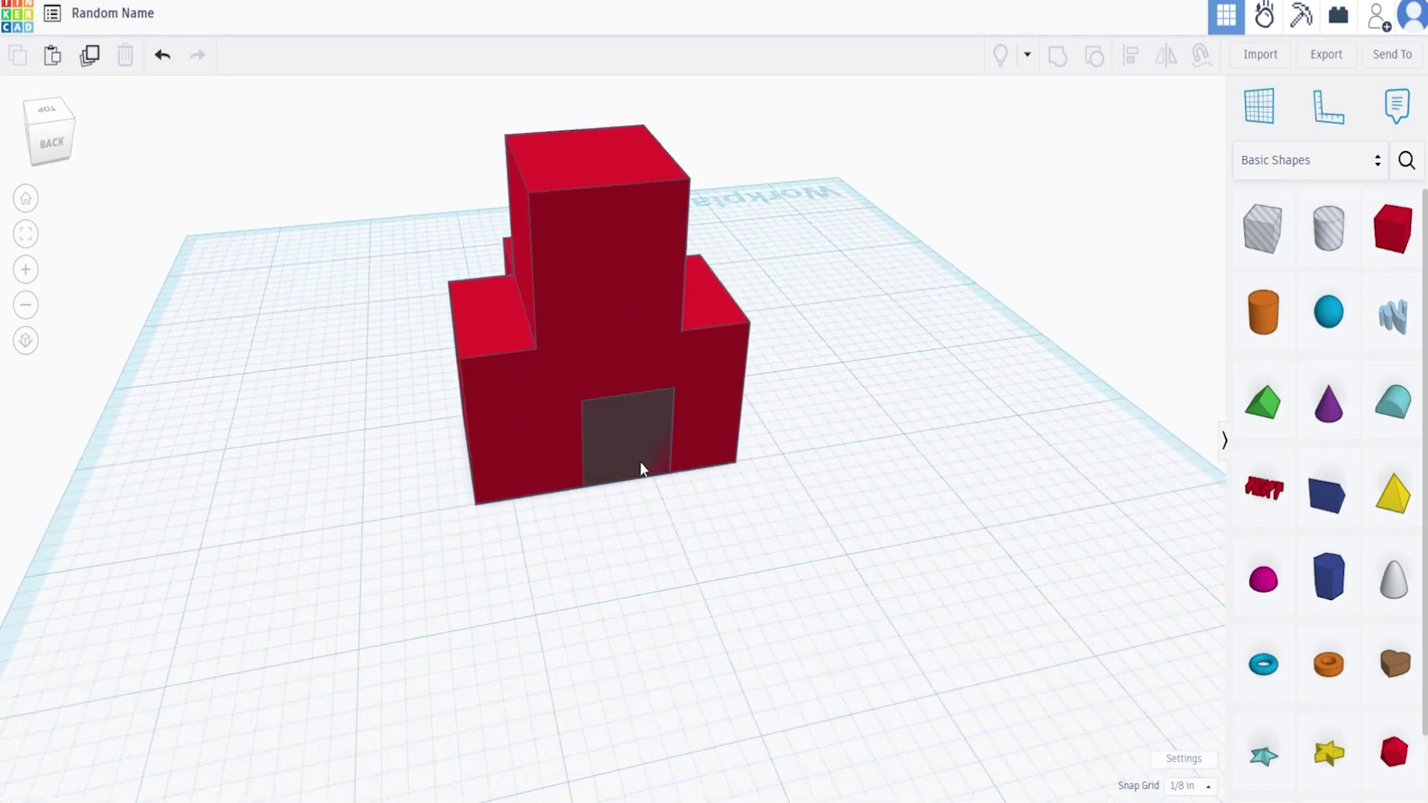
right_click_drag(459, 526, 478, 509)
left_click_drag(346, 156, 822, 548)
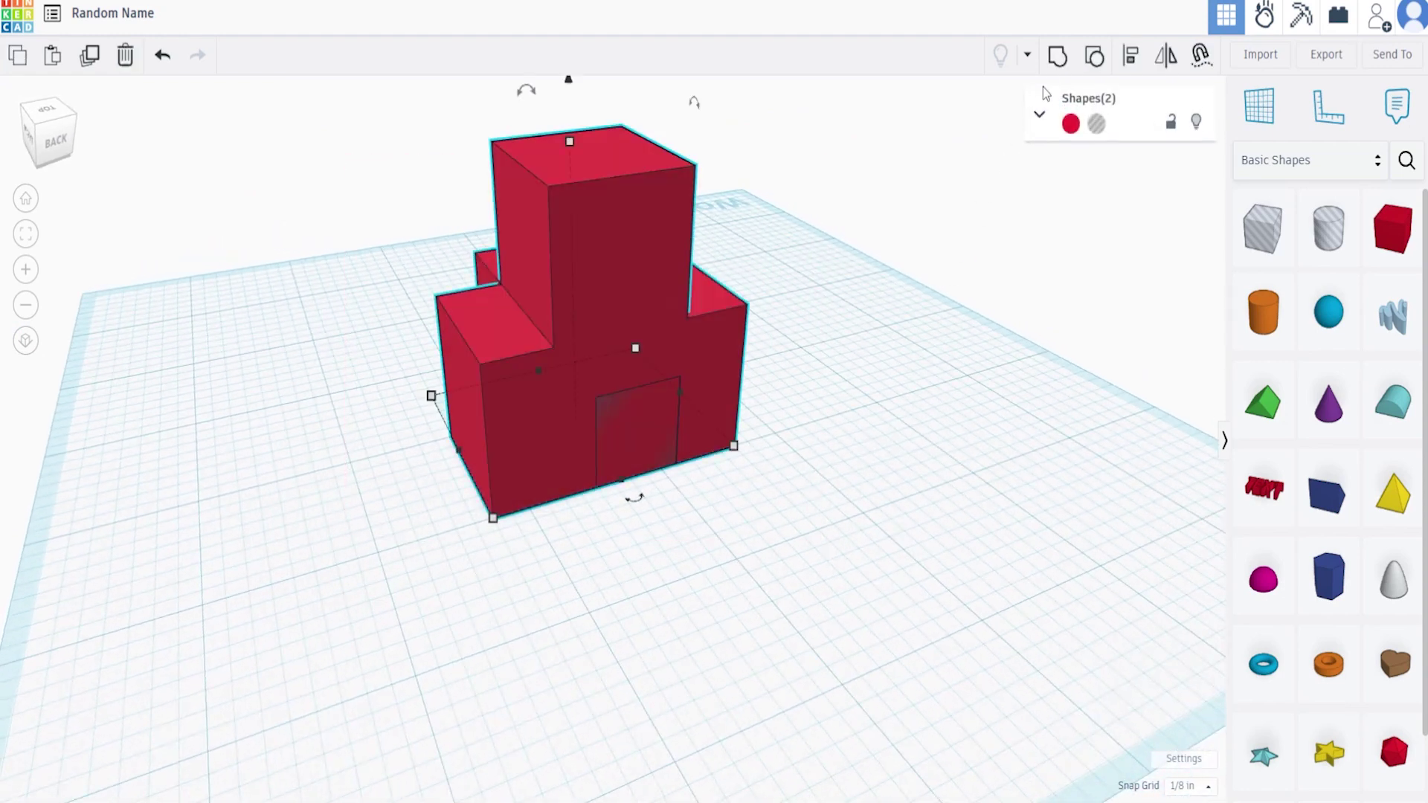
left_click(1058, 56)
right_click_drag(573, 558, 644, 508)
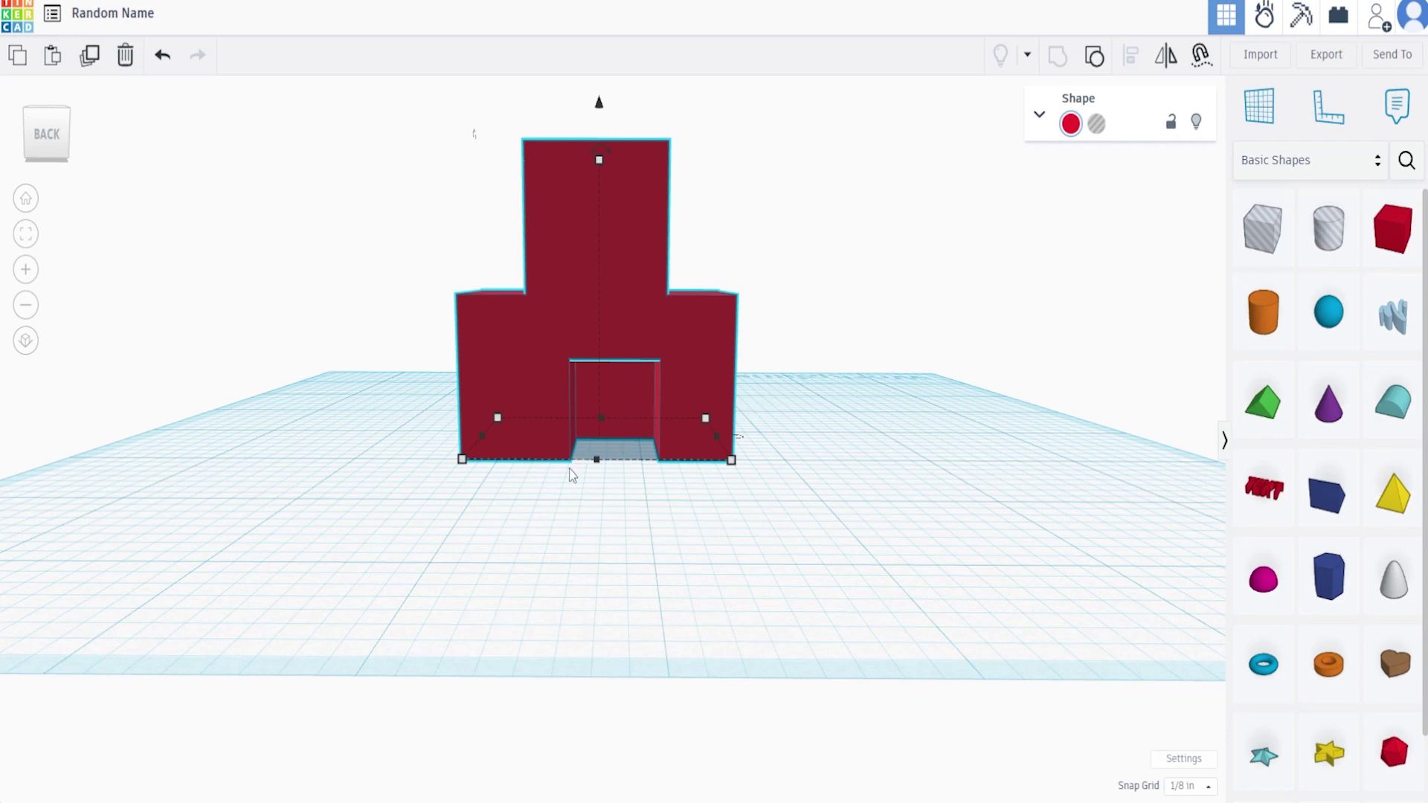
right_click_drag(567, 567, 599, 559)
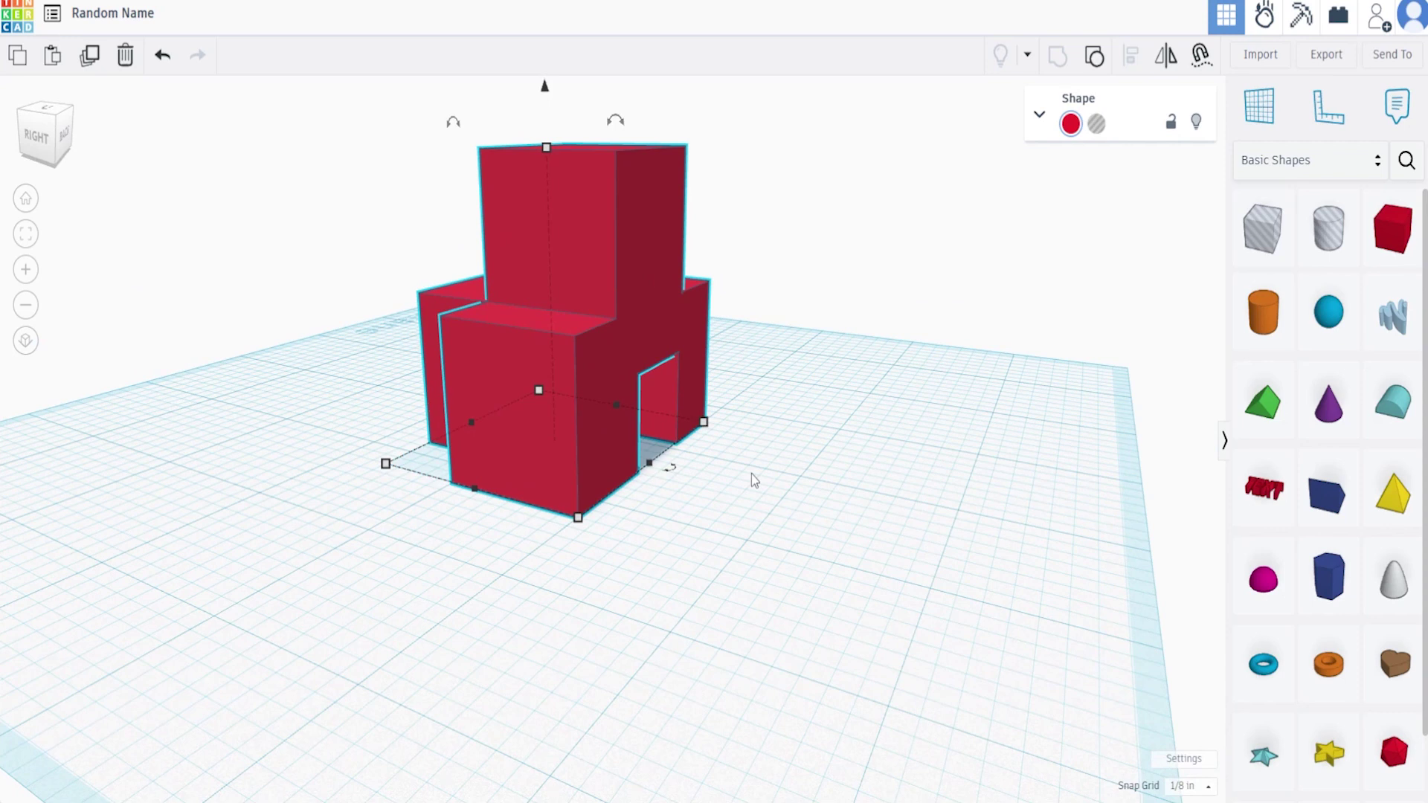
right_click_drag(823, 408, 979, 625)
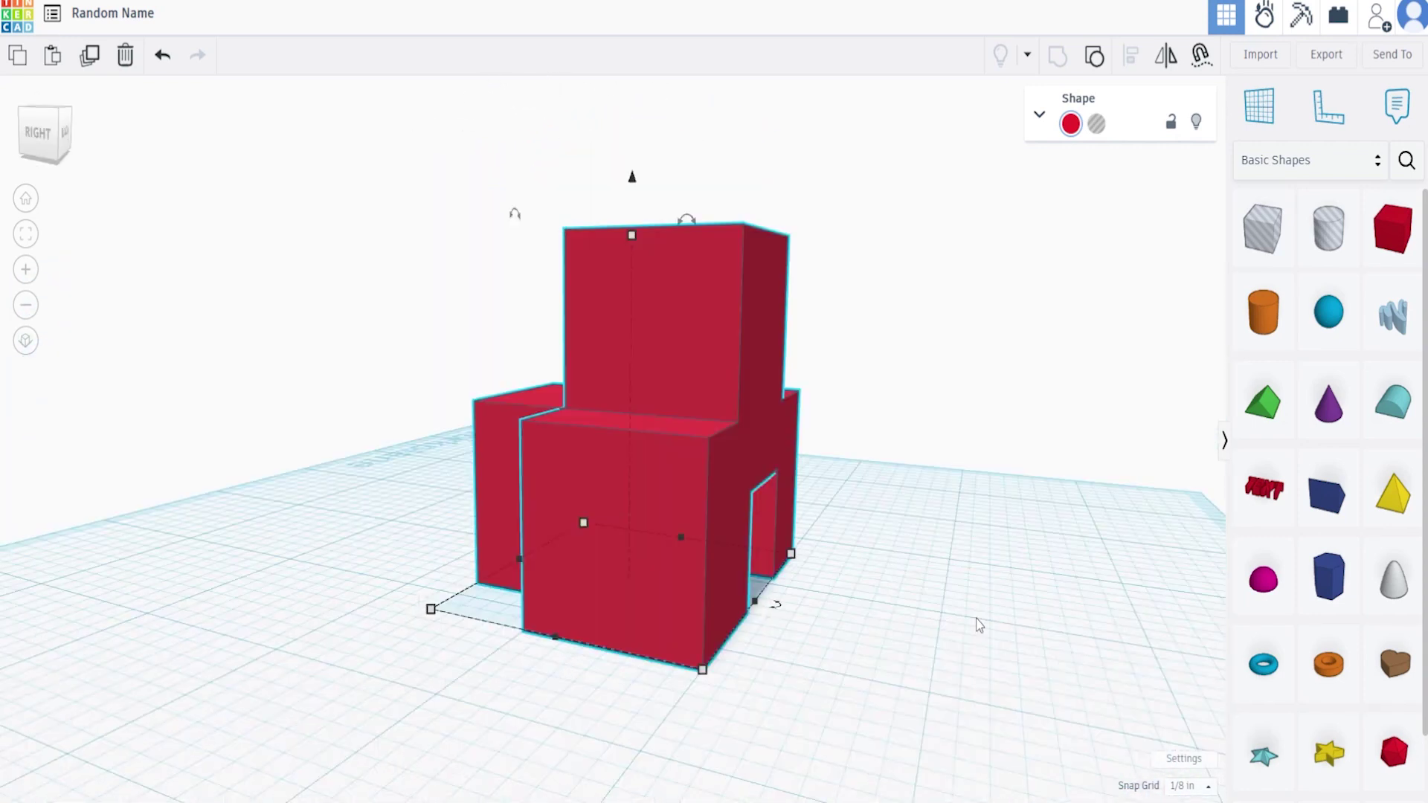